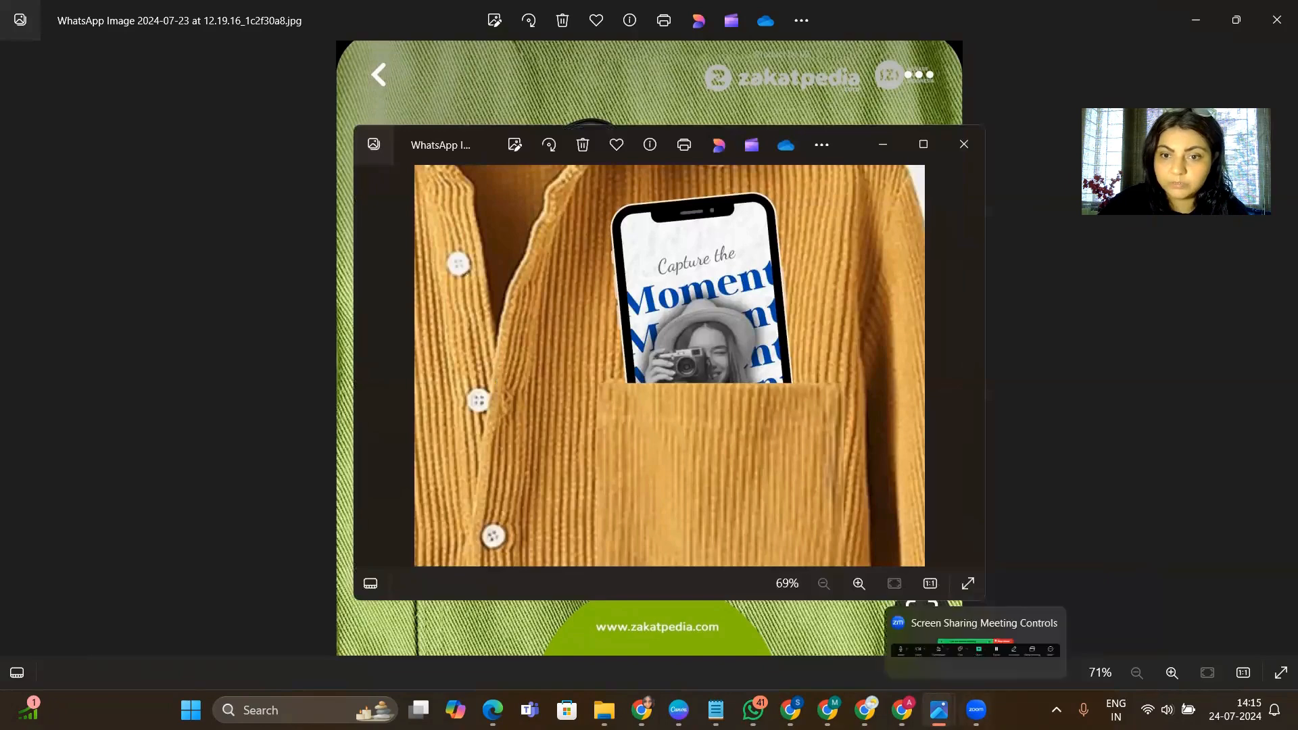
# - View the two reference images of a phone tucked into a shirt pocket, the mustard corduroy one and the green denim one
pyautogui.moveTo(939, 709)
pyautogui.click(1004, 634)
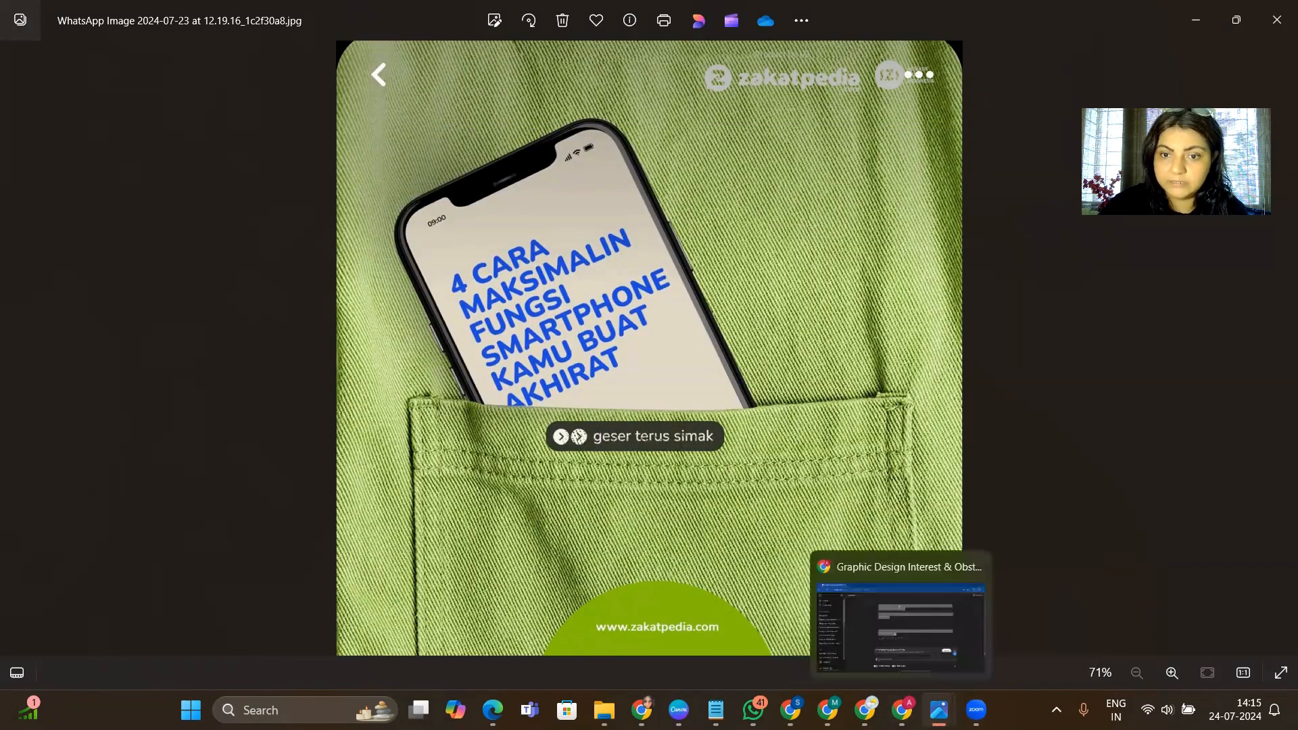
pyautogui.click(845, 622)
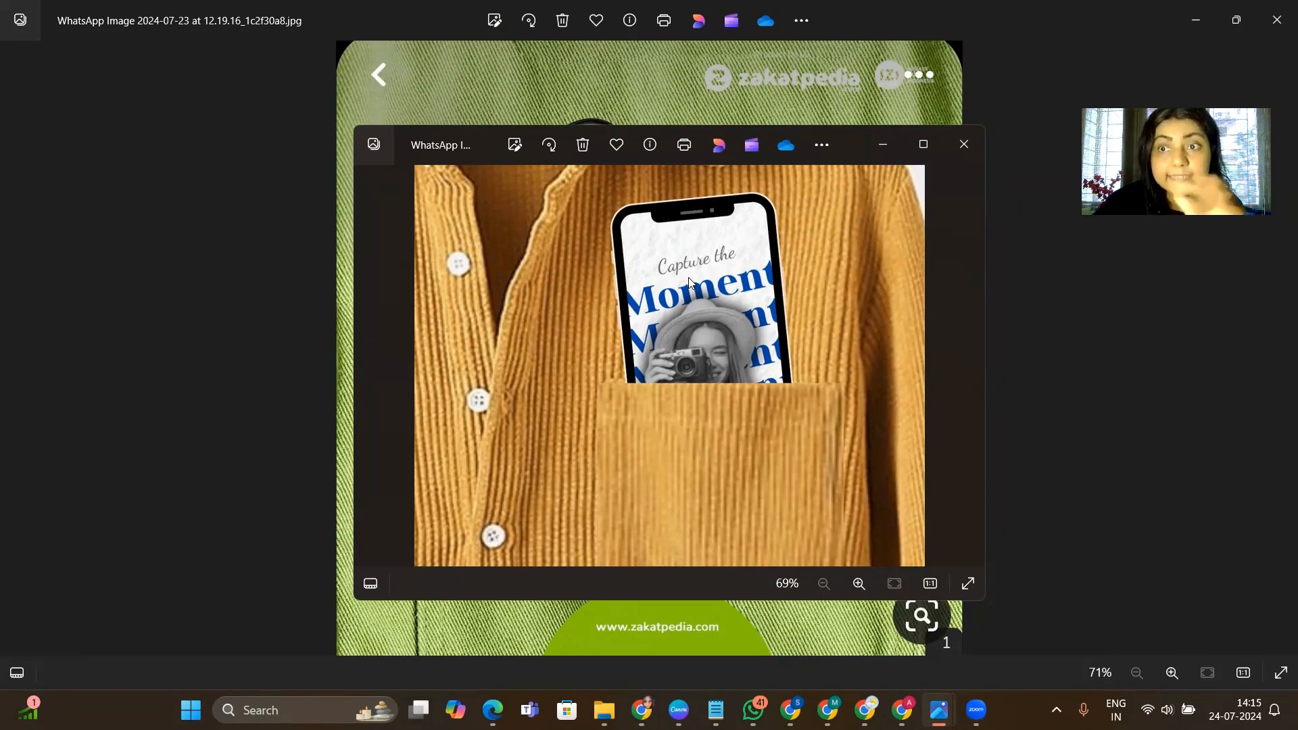
pyautogui.click(487, 76)
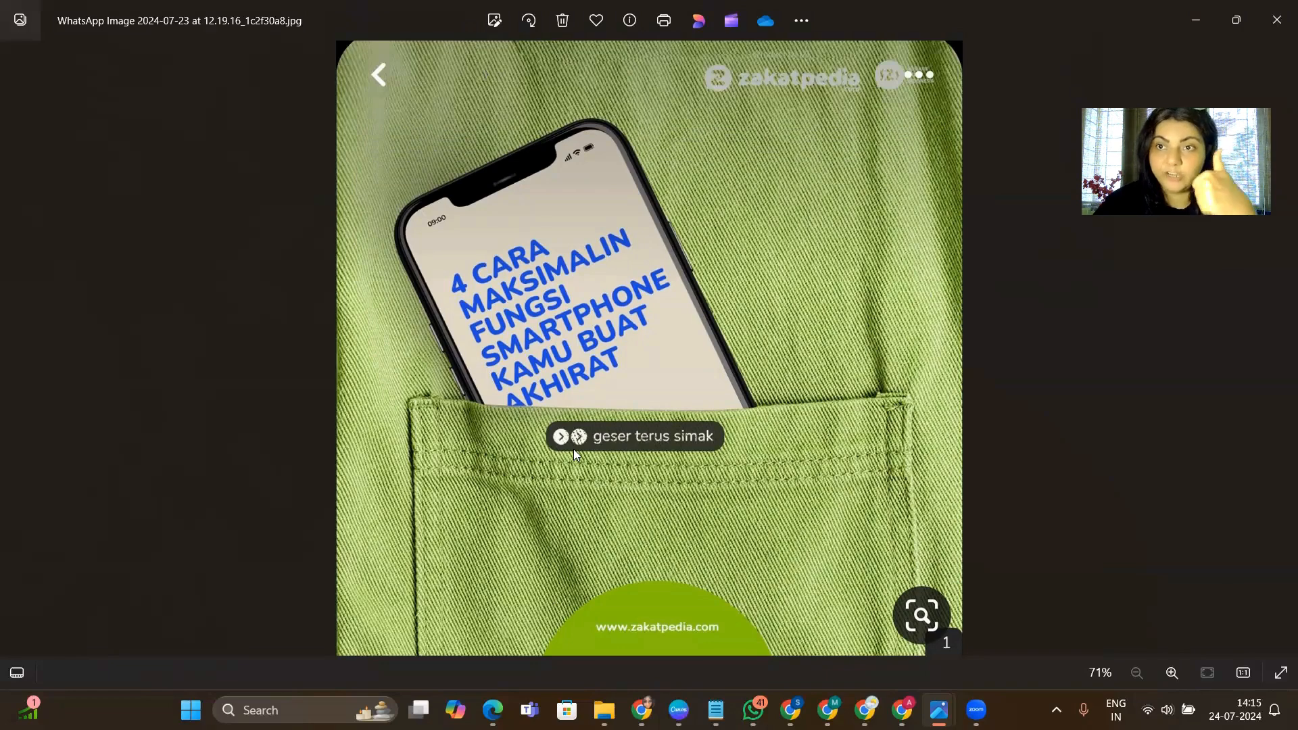
# - Switch to Notepad and review the element checklist, highlighting "DONE" and "creative" in the mobile entry
pyautogui.moveTo(678, 709)
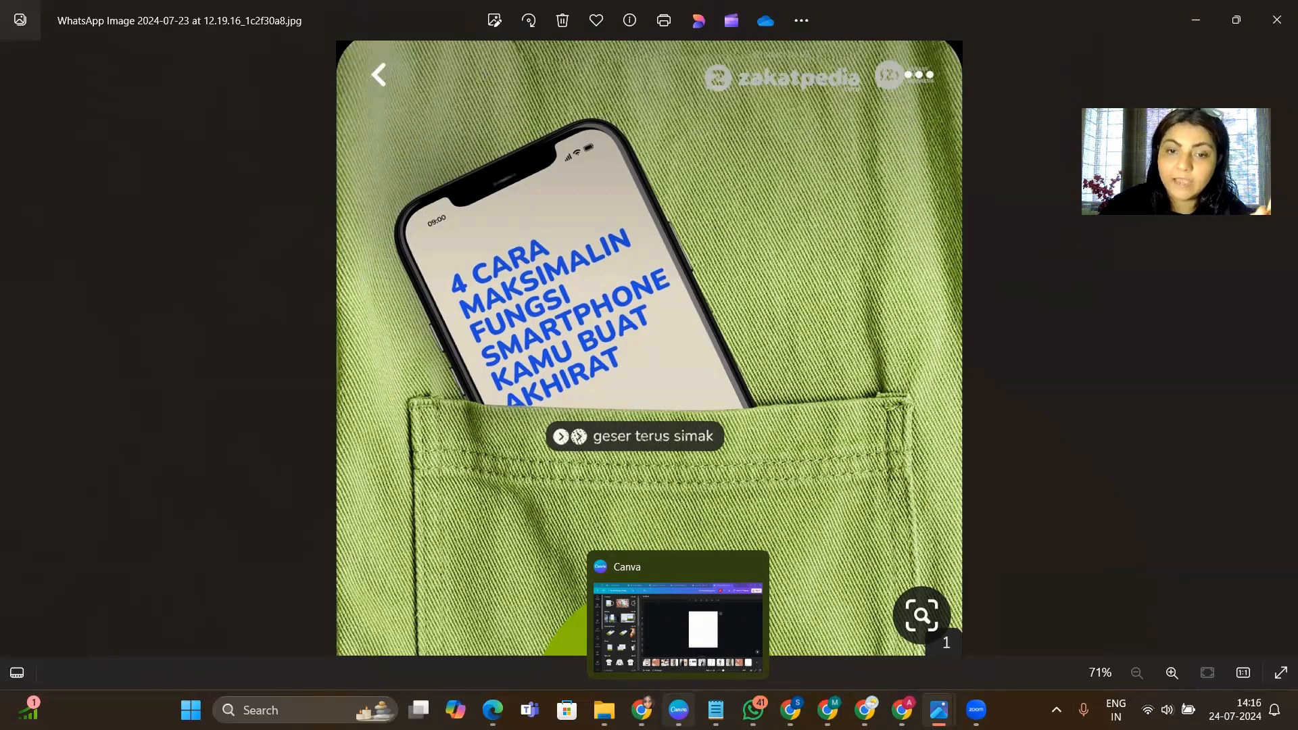
pyautogui.moveTo(865, 710)
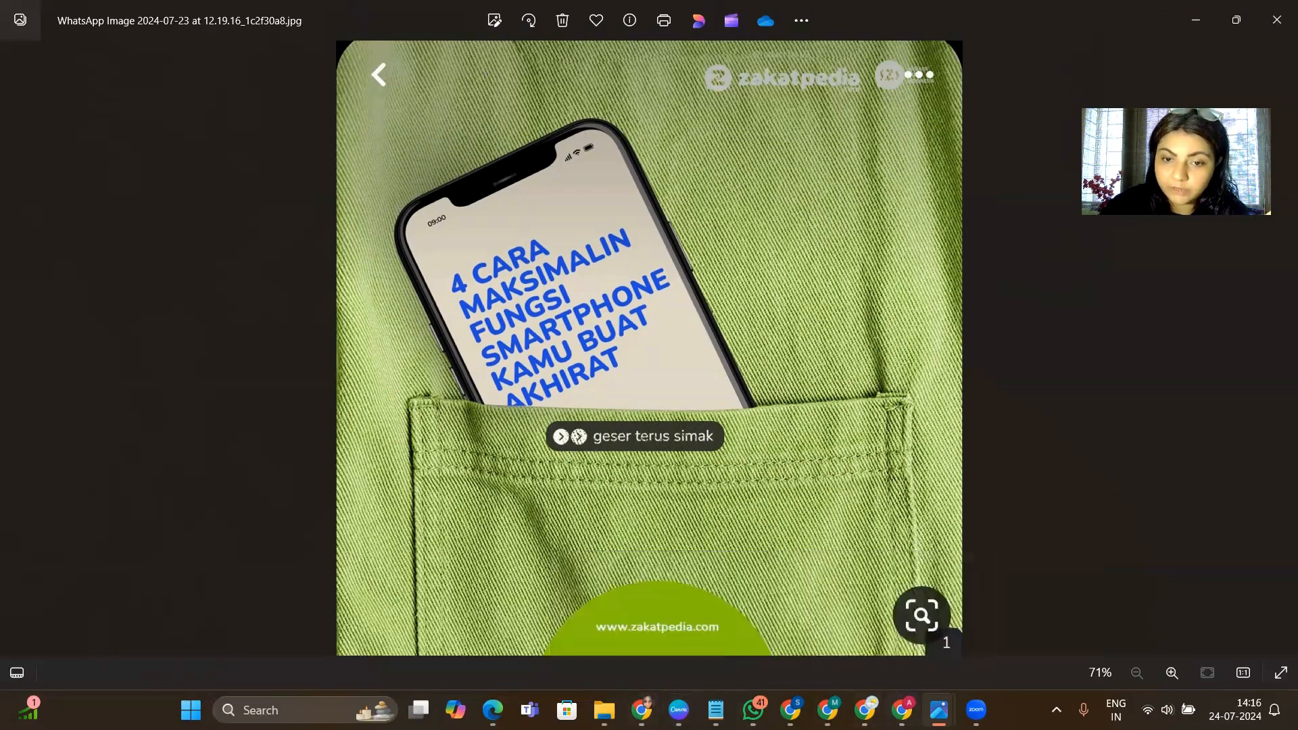
pyautogui.click(776, 622)
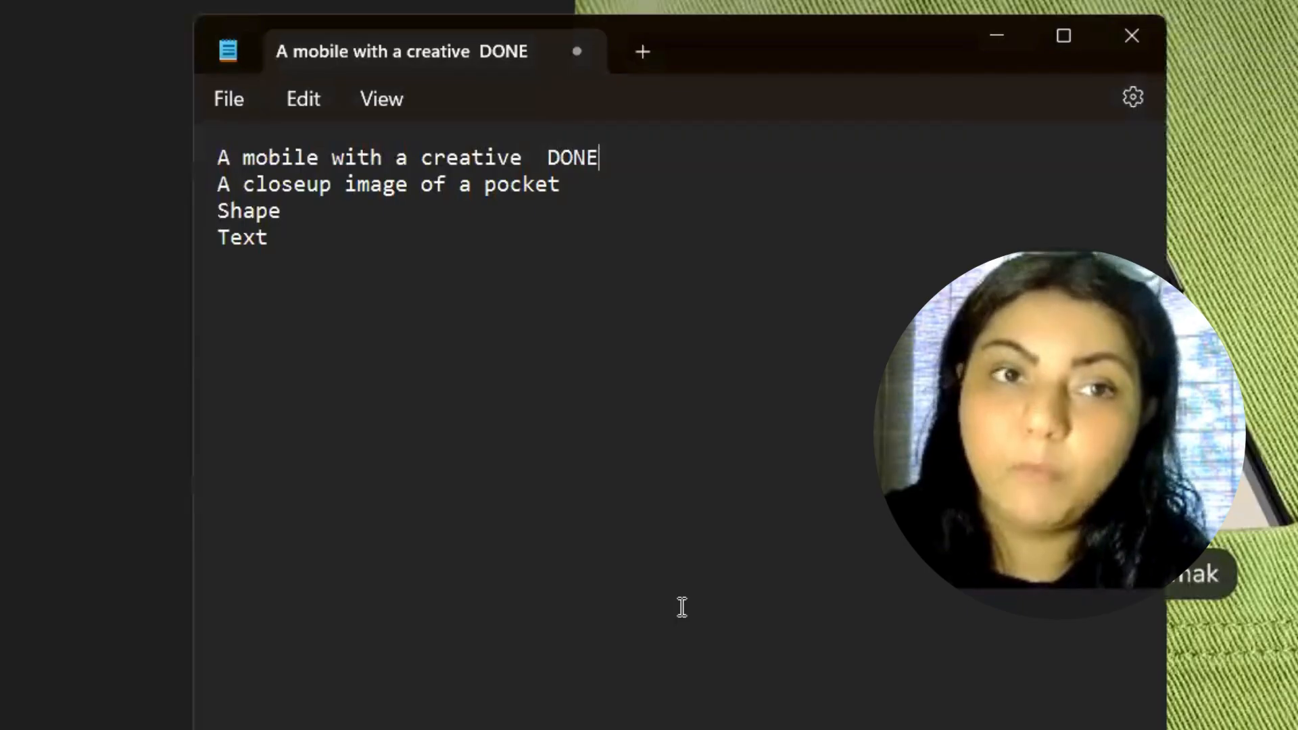
pyautogui.moveTo(548, 158); pyautogui.dragTo(602, 161)
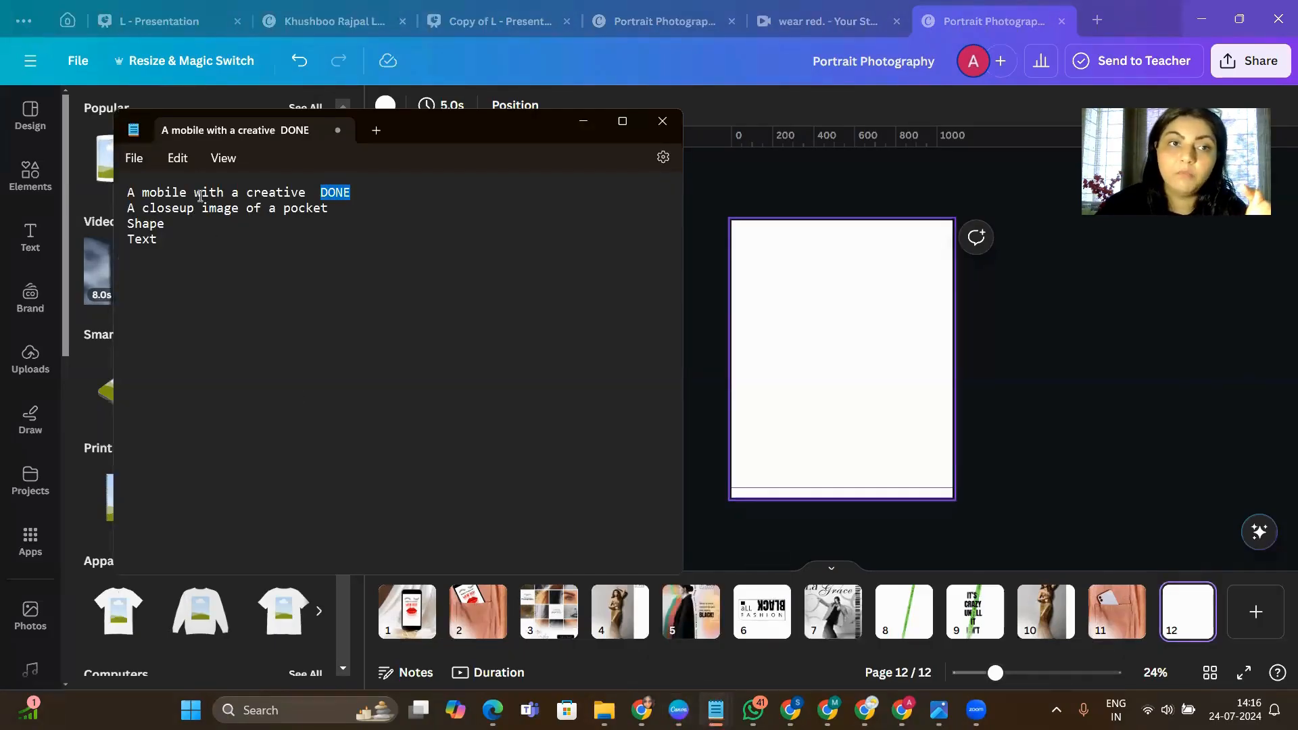
pyautogui.moveTo(305, 196); pyautogui.dragTo(247, 196)
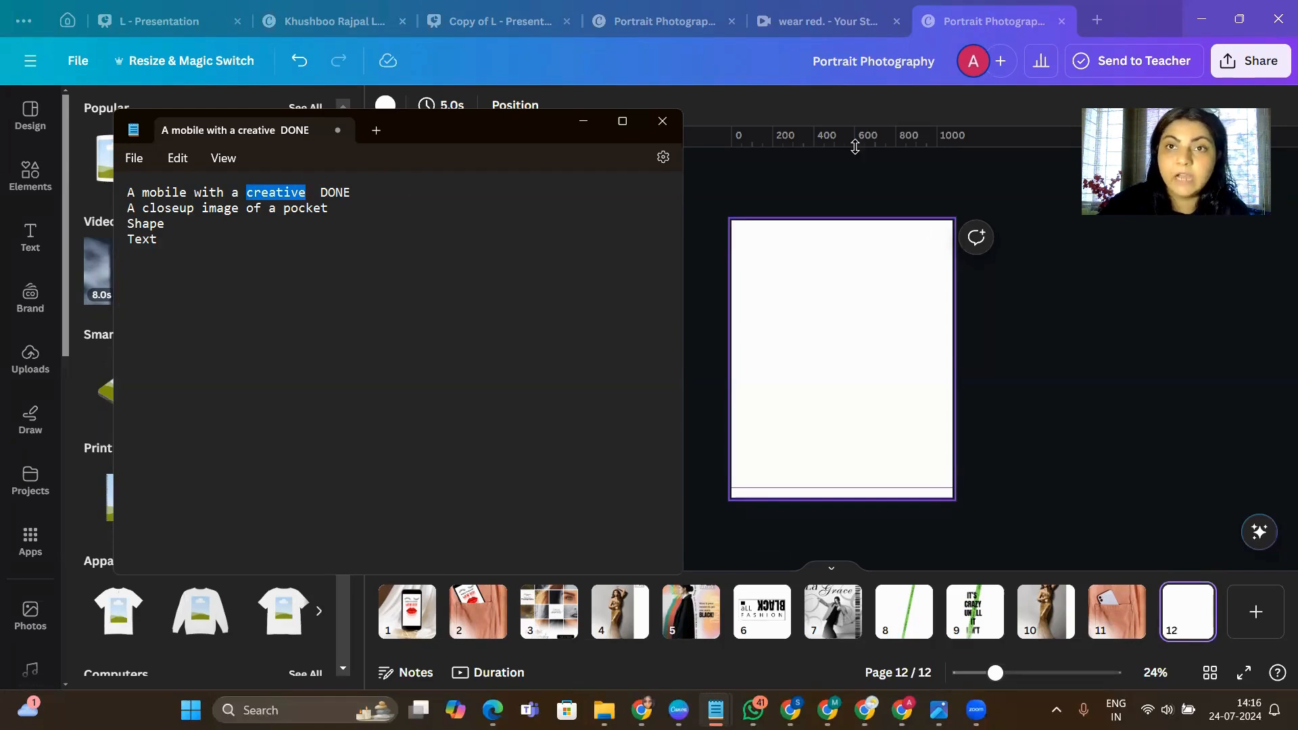
# - Switch to Canva, review the "wear red." design and the home page's Instagram Story format, and return to the Portrait Photography design
pyautogui.click(842, 21)
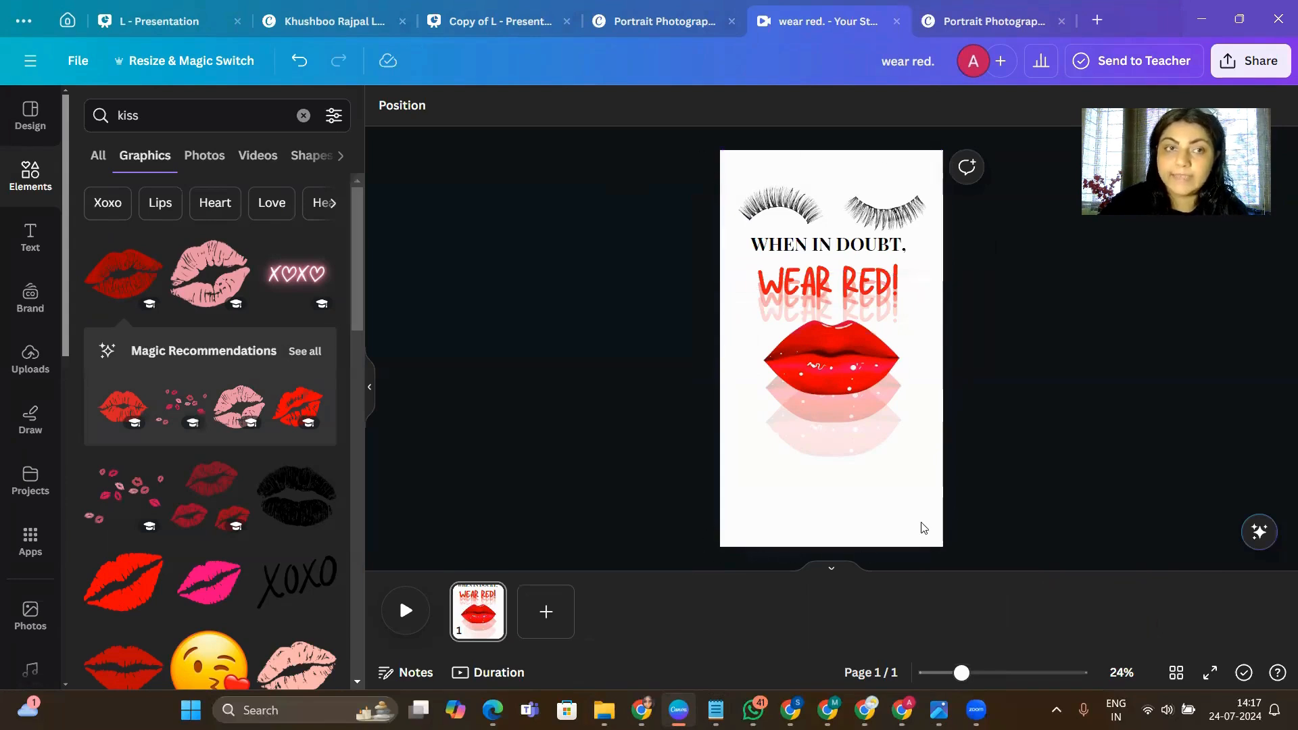
pyautogui.click(66, 22)
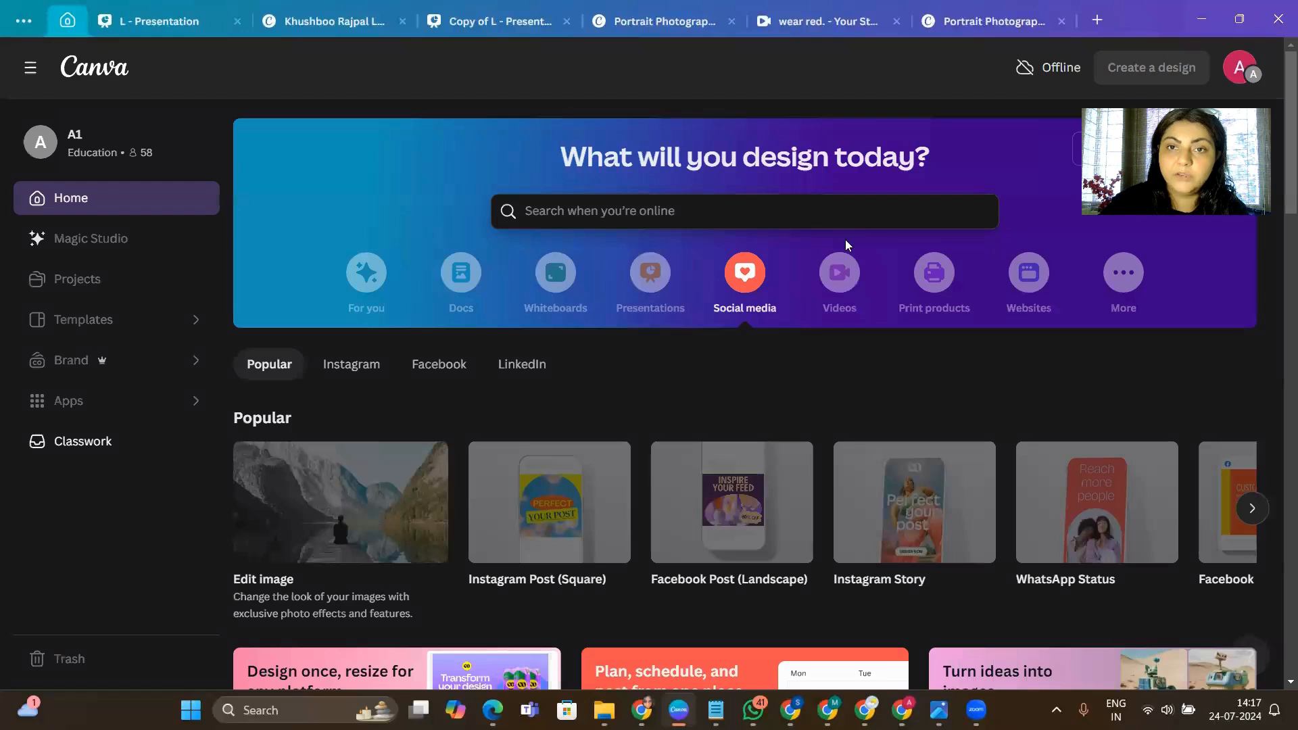
pyautogui.moveTo(897, 549)
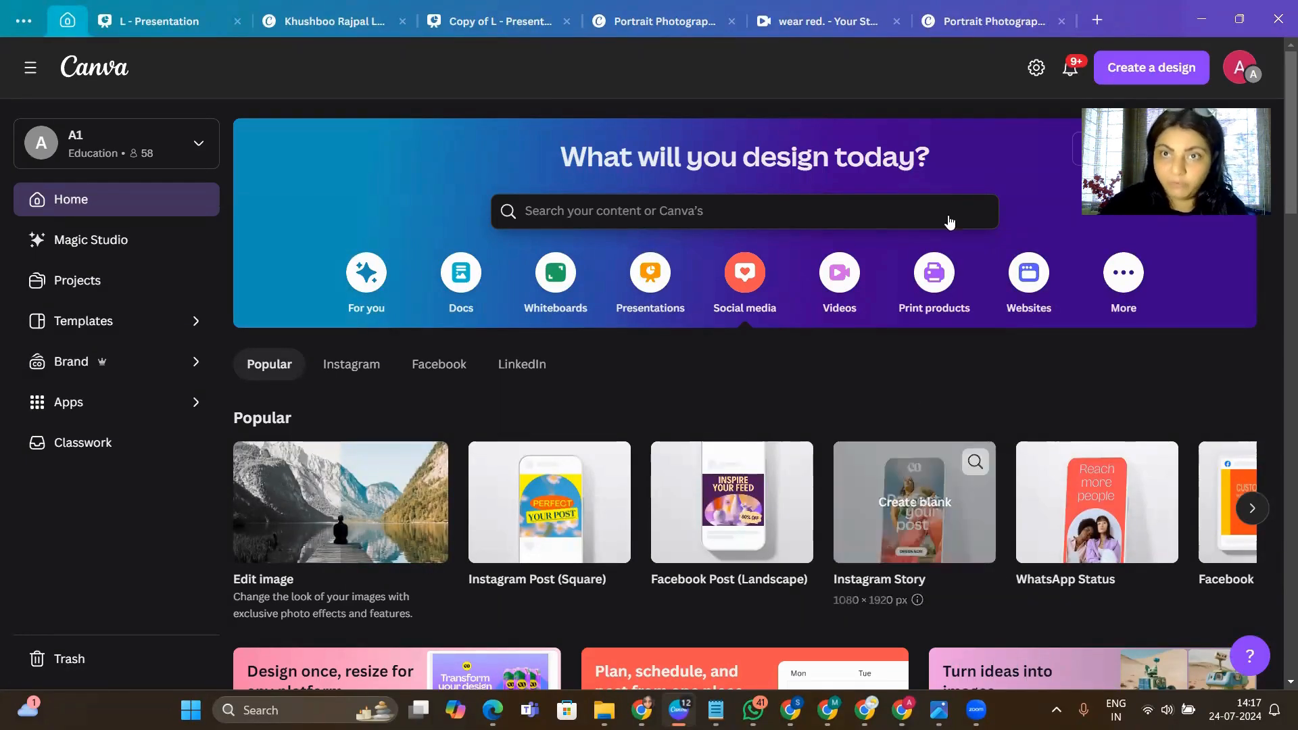
pyautogui.click(787, 21)
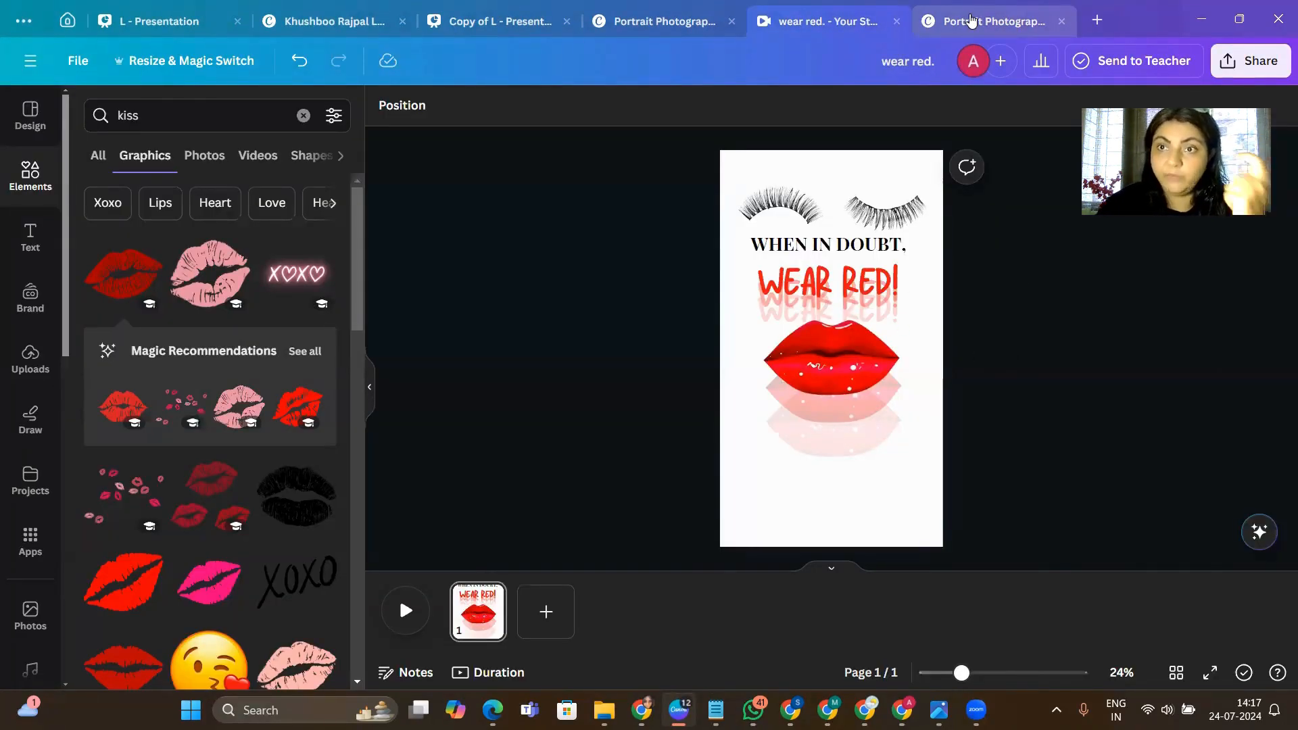
pyautogui.click(971, 21)
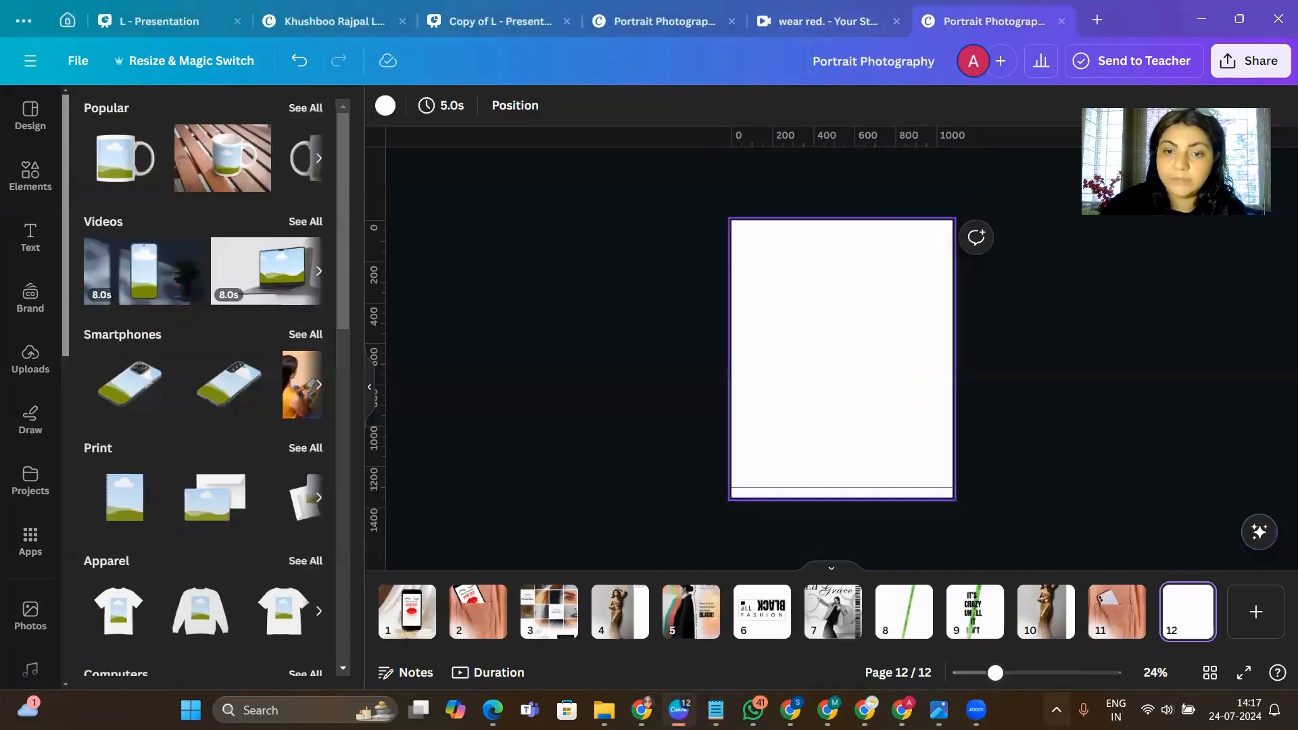
# - Insert the vgg image from the Downloads folder onto blank page 12 and place it slightly up and left of the page centre
pyautogui.click(604, 710)
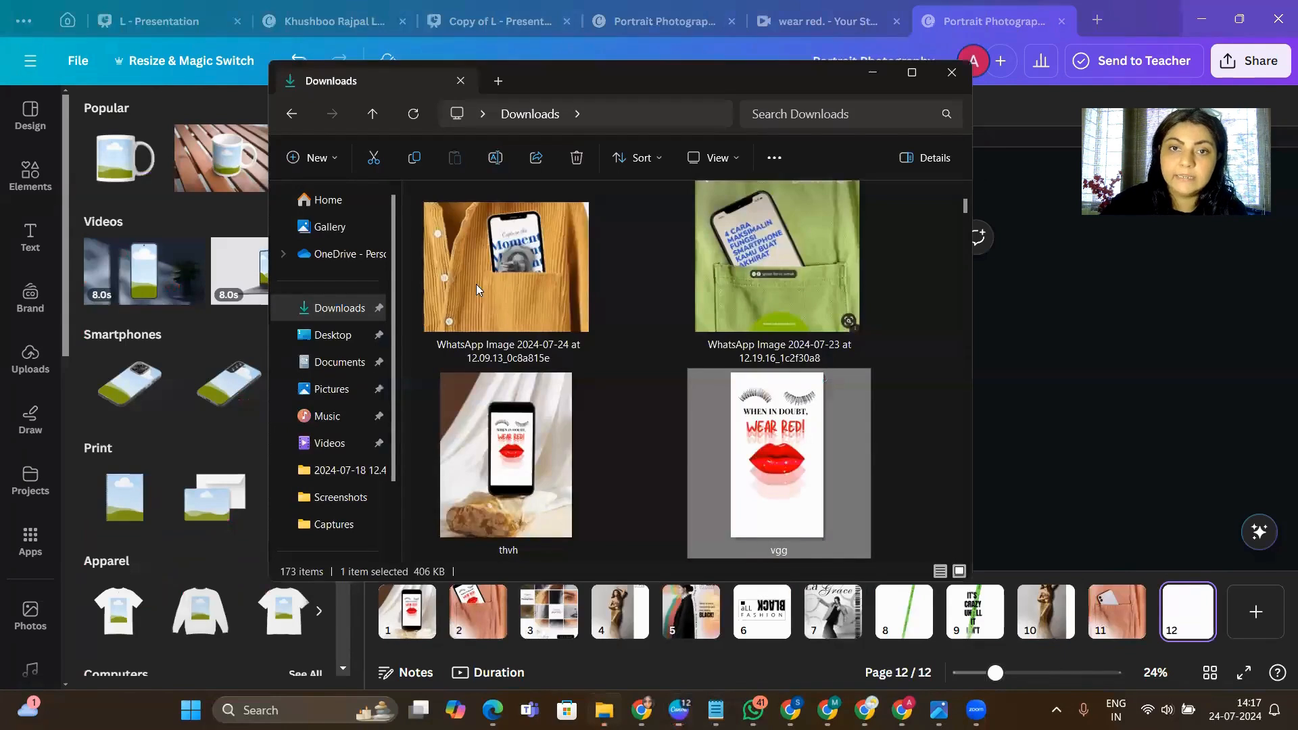
pyautogui.moveTo(730, 461); pyautogui.dragTo(616, 505)
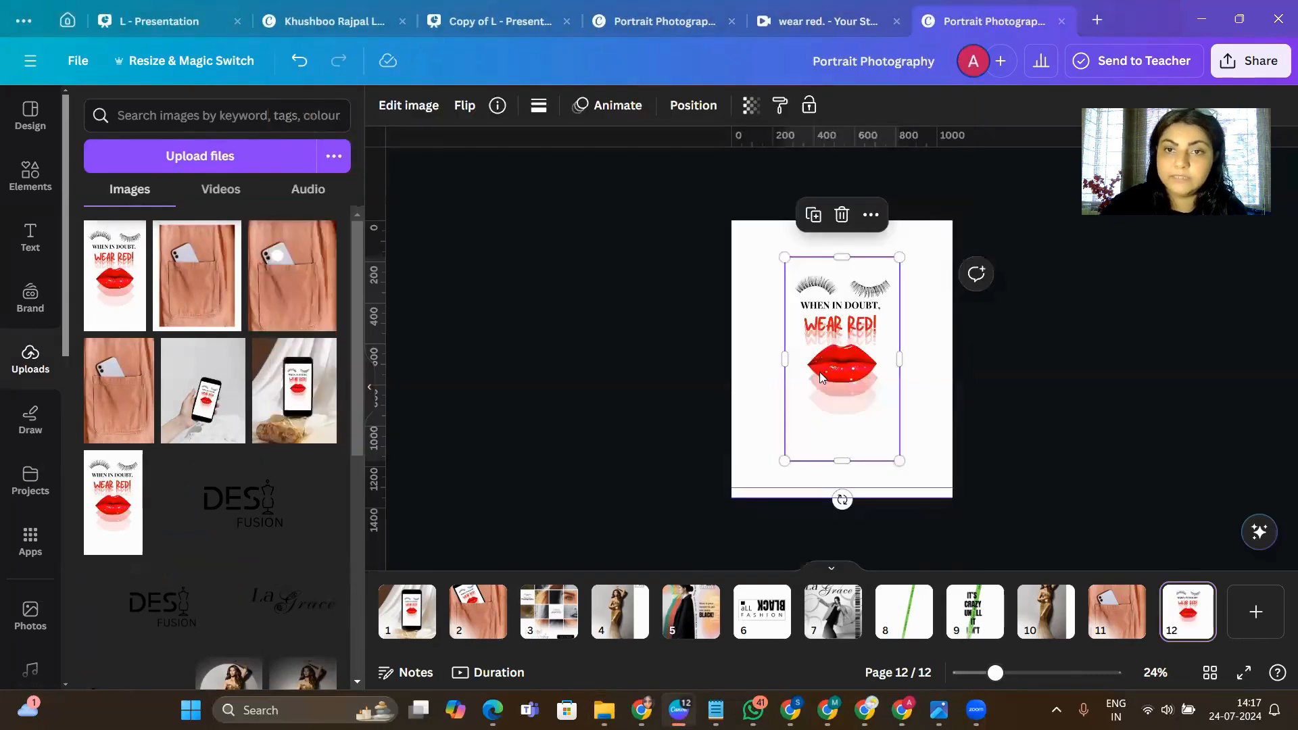
pyautogui.moveTo(819, 372); pyautogui.dragTo(797, 357)
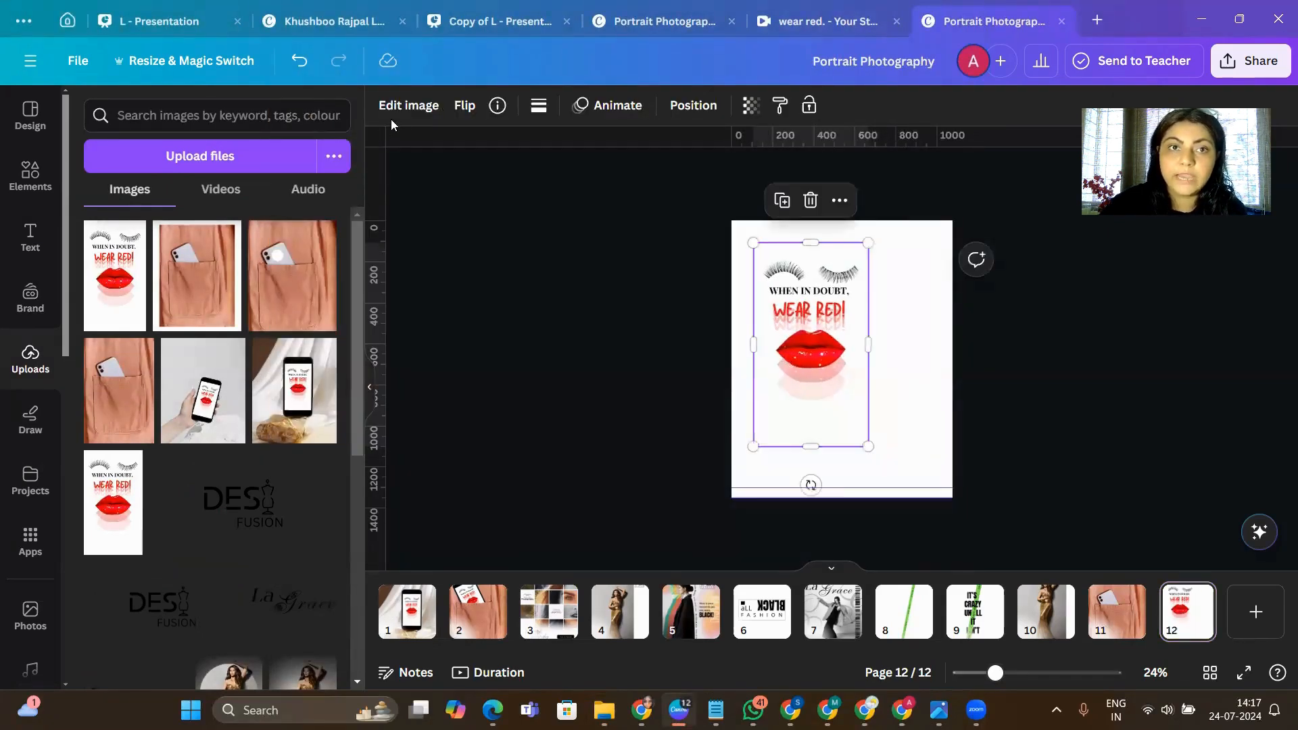
# - Open the full Smartphones collection in Mockups for the selected "Wear Red!" image
pyautogui.click(407, 106)
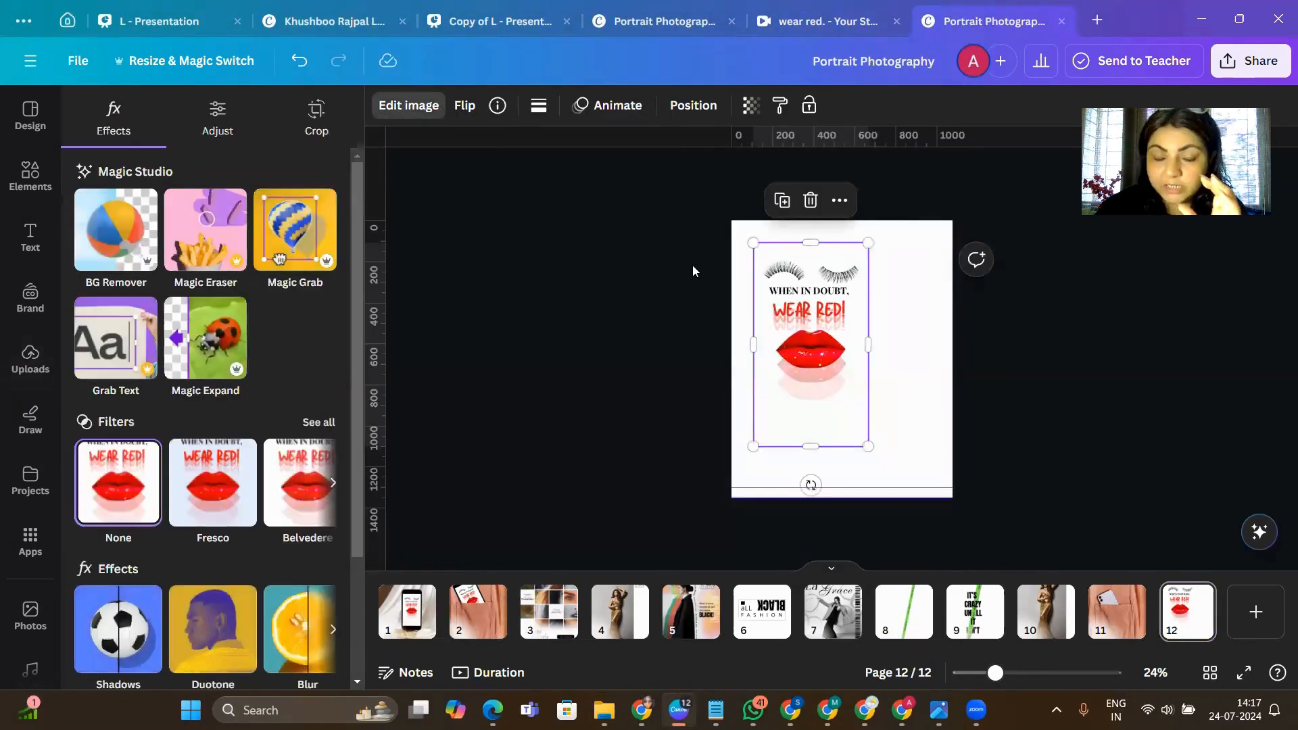
pyautogui.scroll(-3, 169, 459)
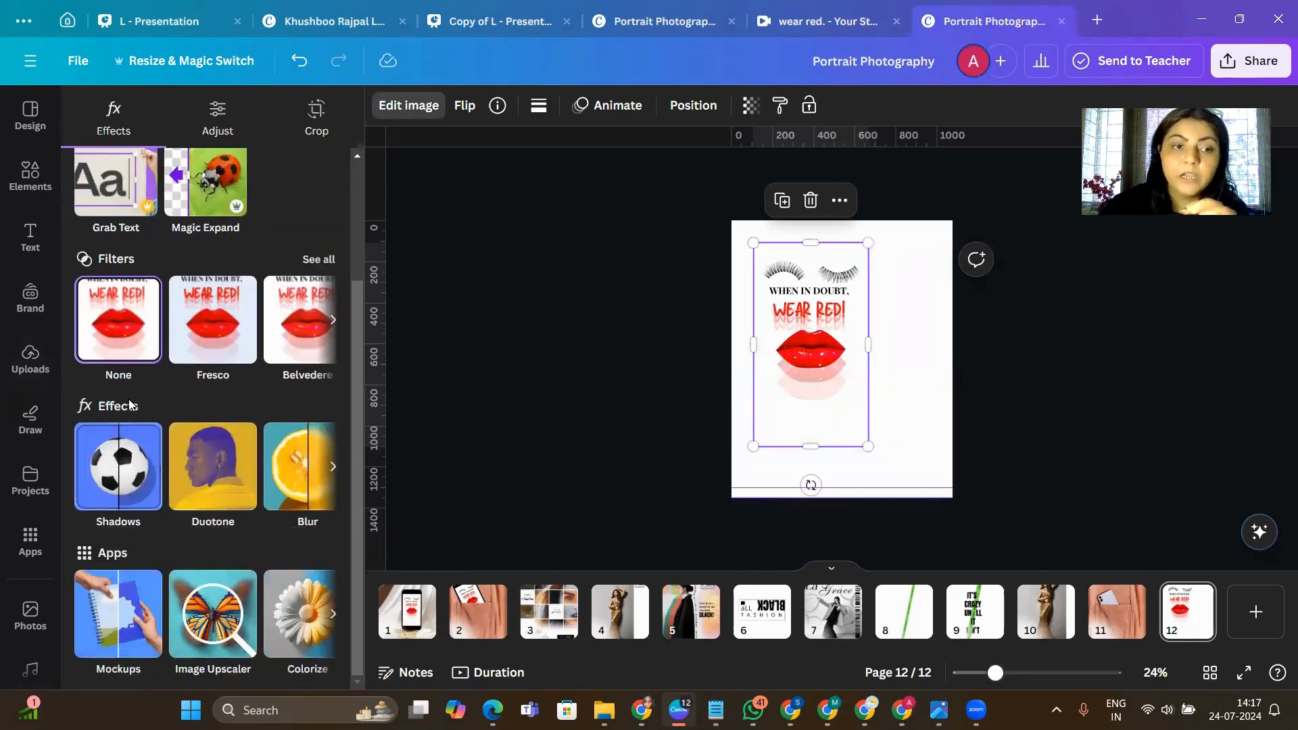
pyautogui.click(119, 627)
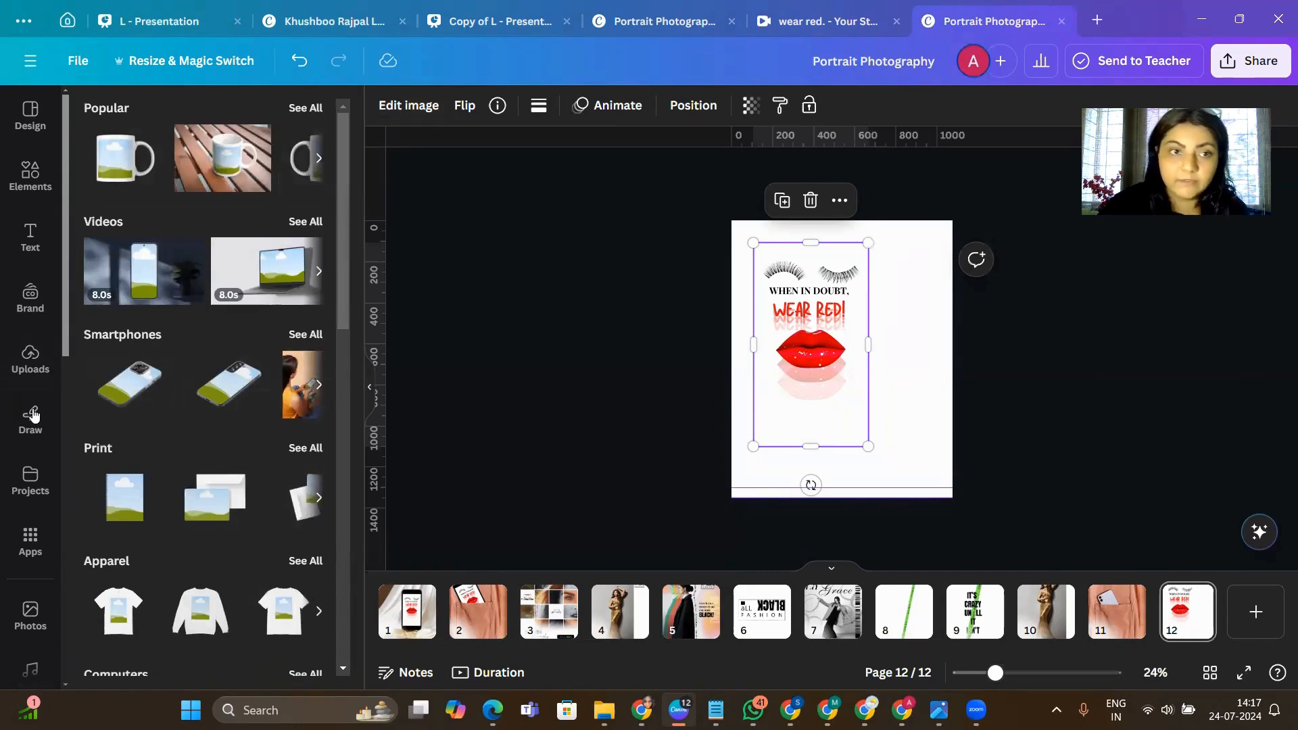
pyautogui.scroll(-1, 202, 554)
pyautogui.scroll(1, 218, 430)
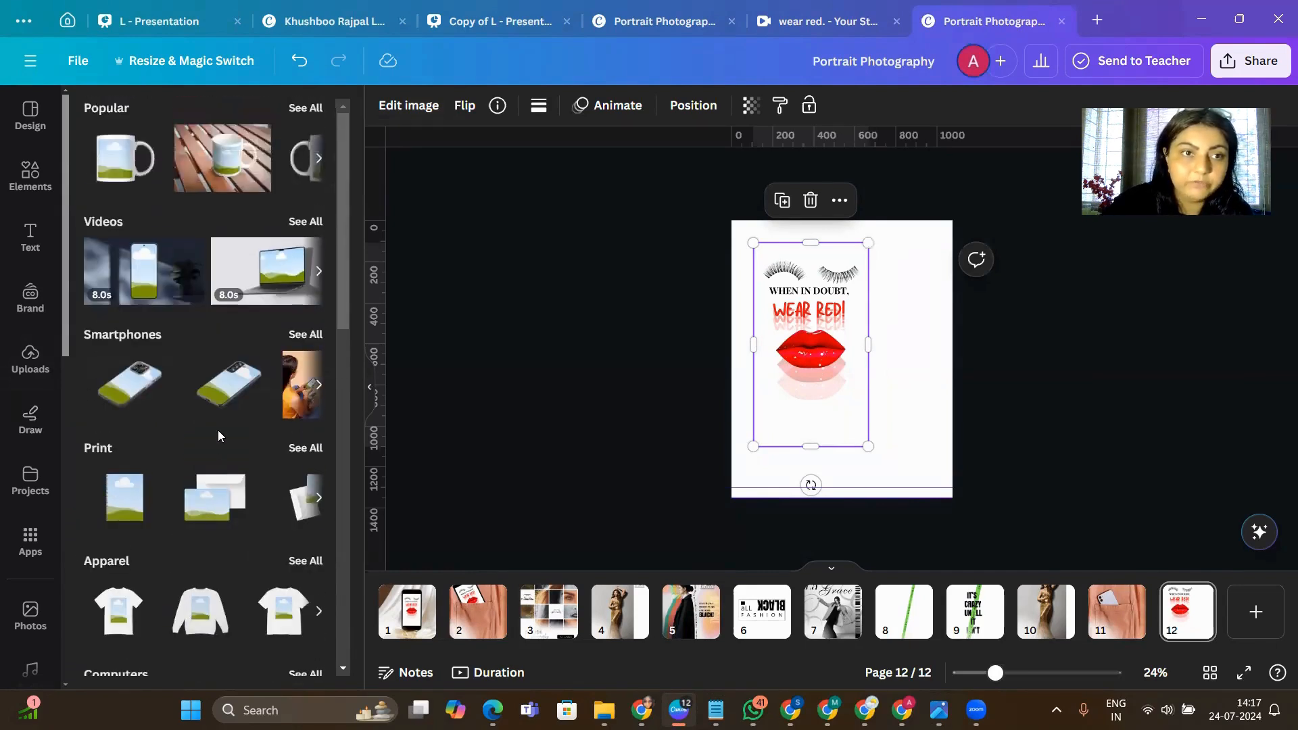
pyautogui.scroll(-2, 264, 338)
pyautogui.click(305, 251)
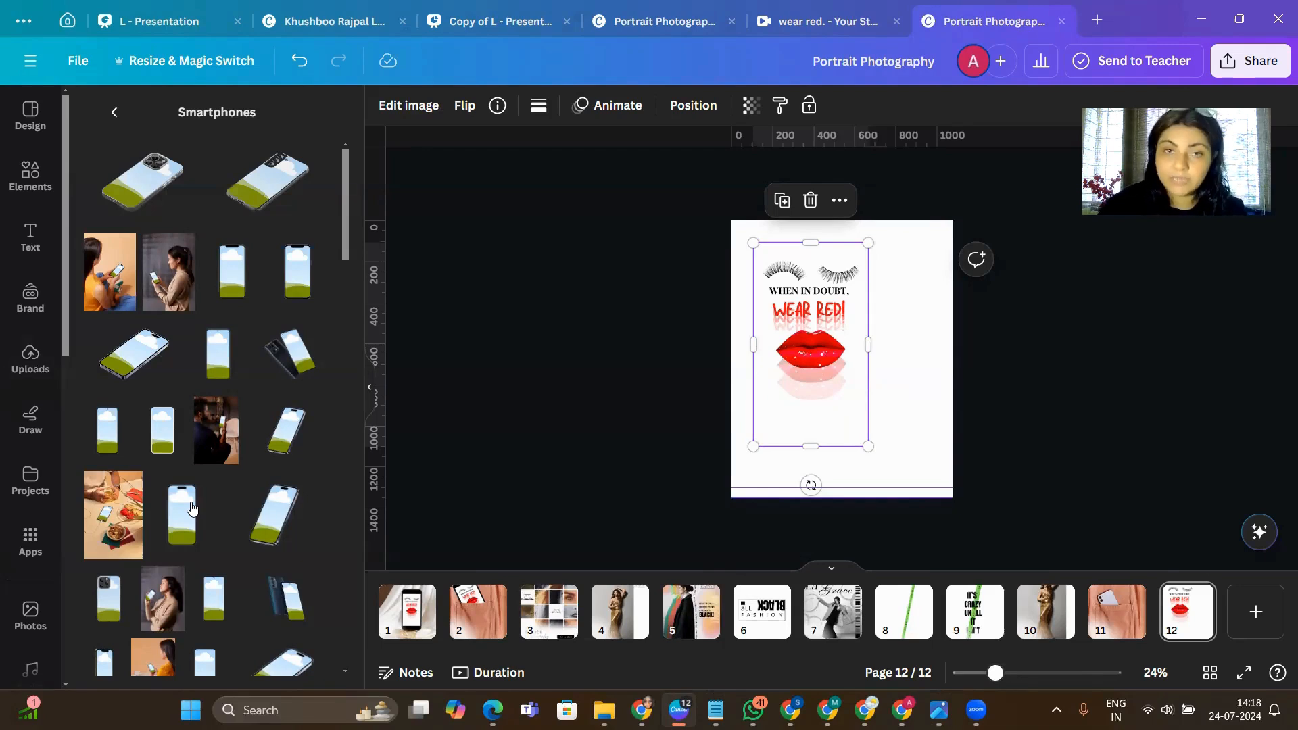
# - Apply the smartphone mockup showing a hand reaching down above an upright phone to the "Wear Red!" image
pyautogui.scroll(-7, 192, 508)
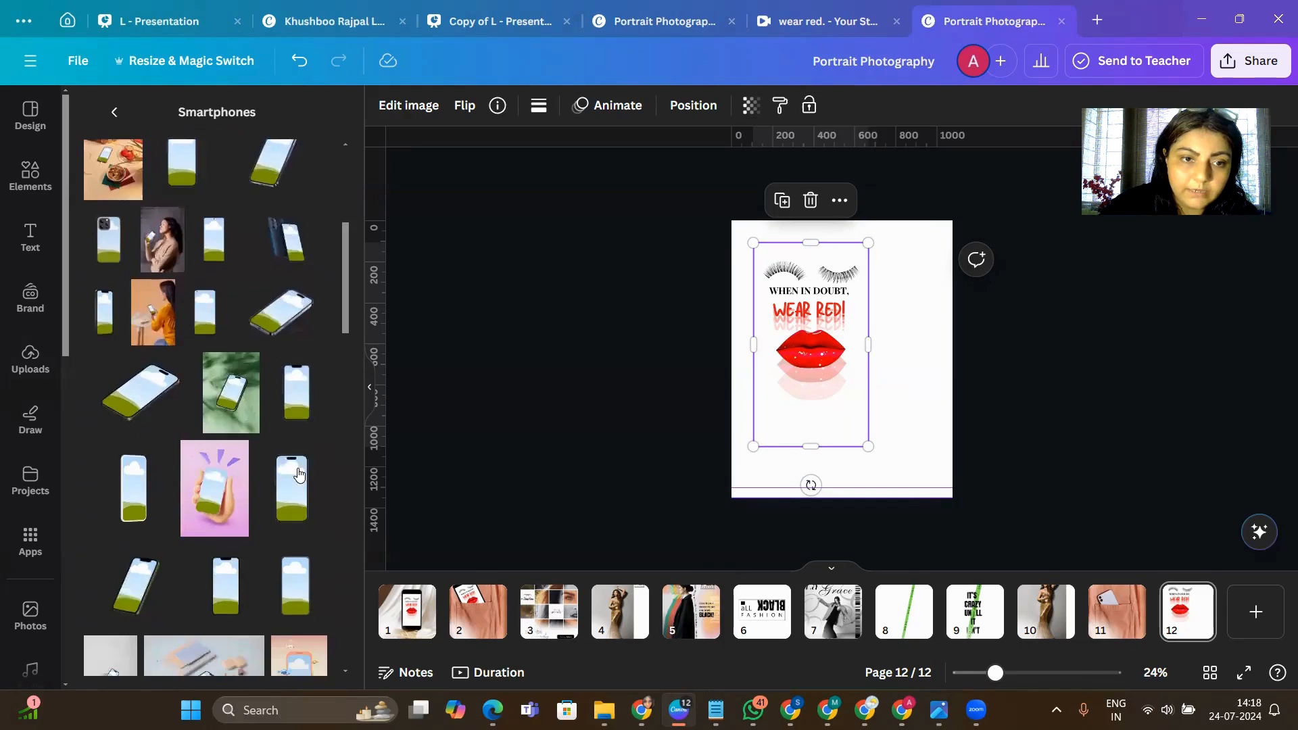
pyautogui.scroll(-5, 298, 473)
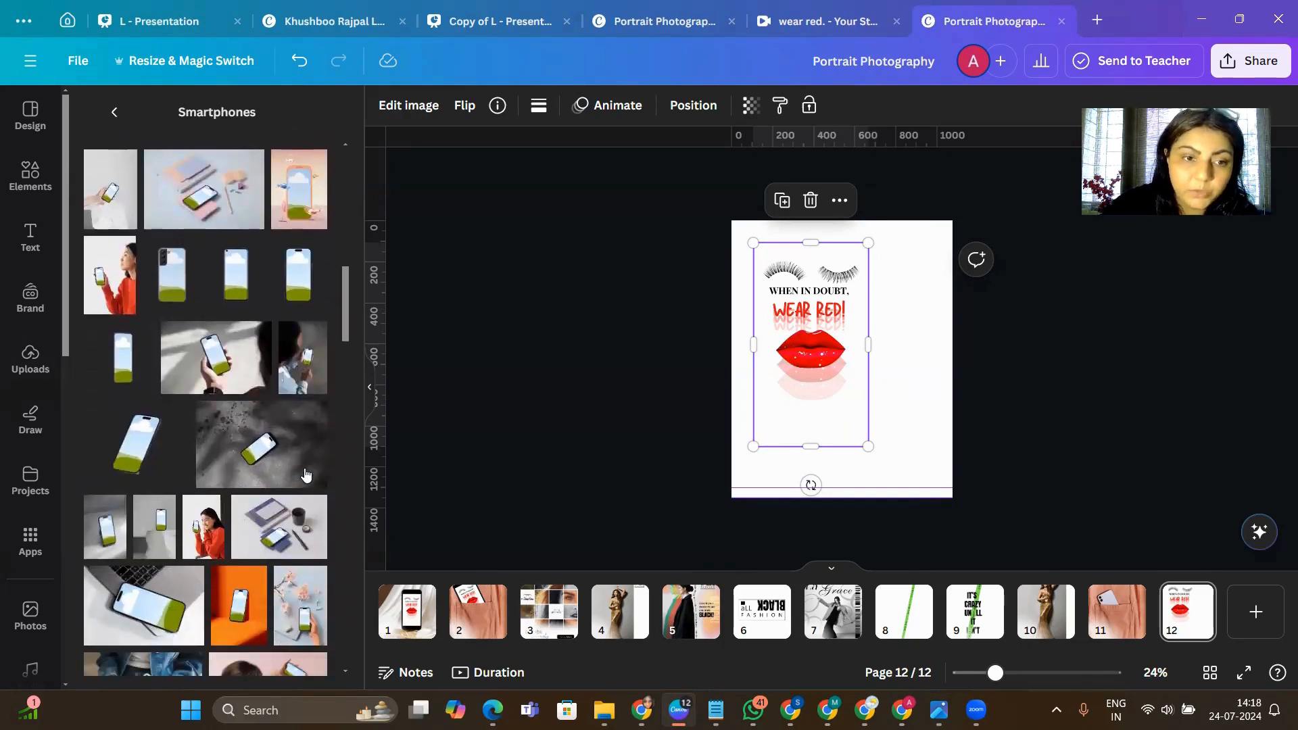
pyautogui.scroll(-5, 304, 375)
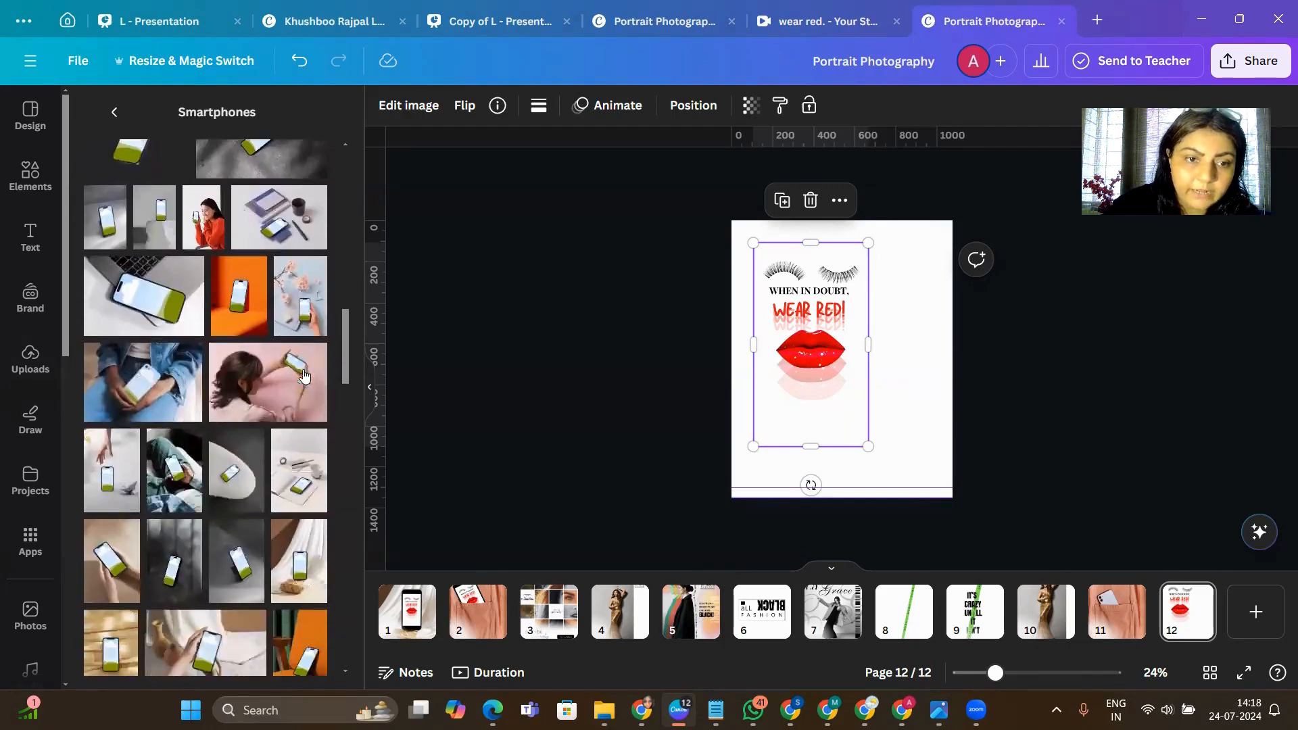
pyautogui.scroll(-4, 304, 376)
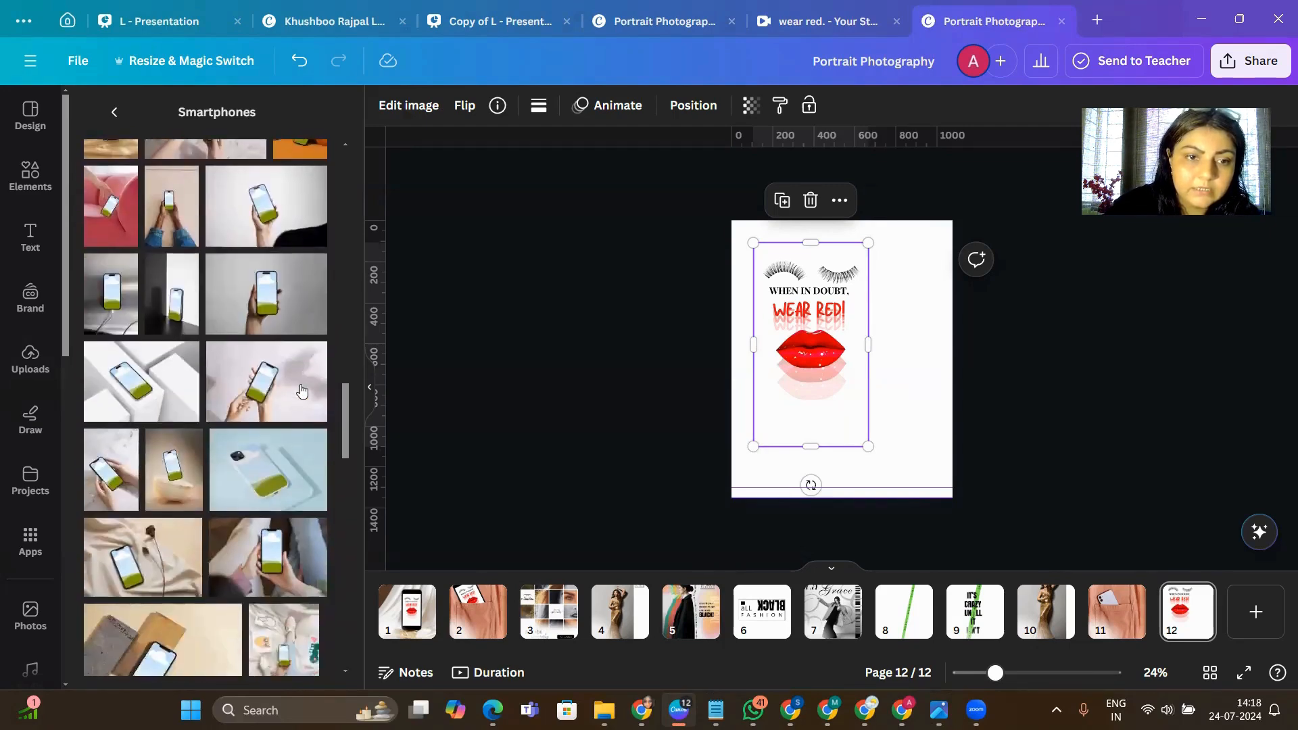
pyautogui.scroll(-3, 301, 391)
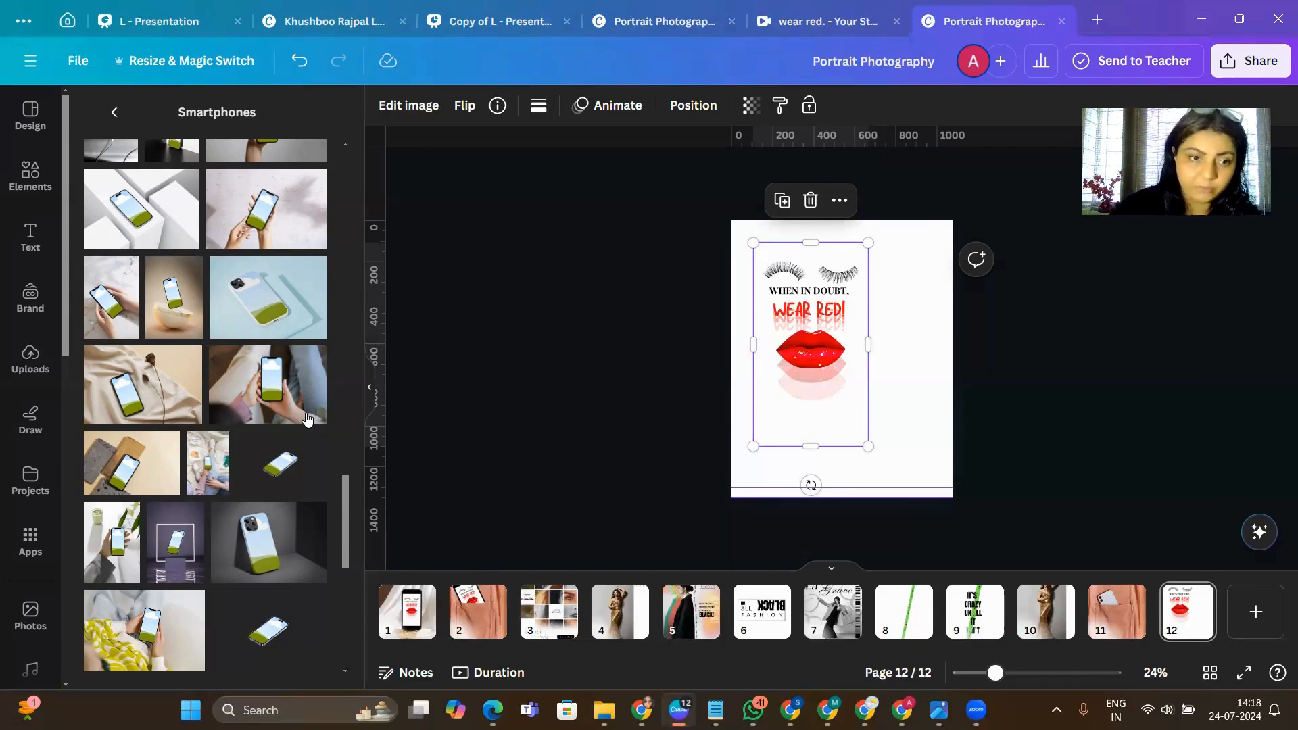
pyautogui.scroll(4, 301, 534)
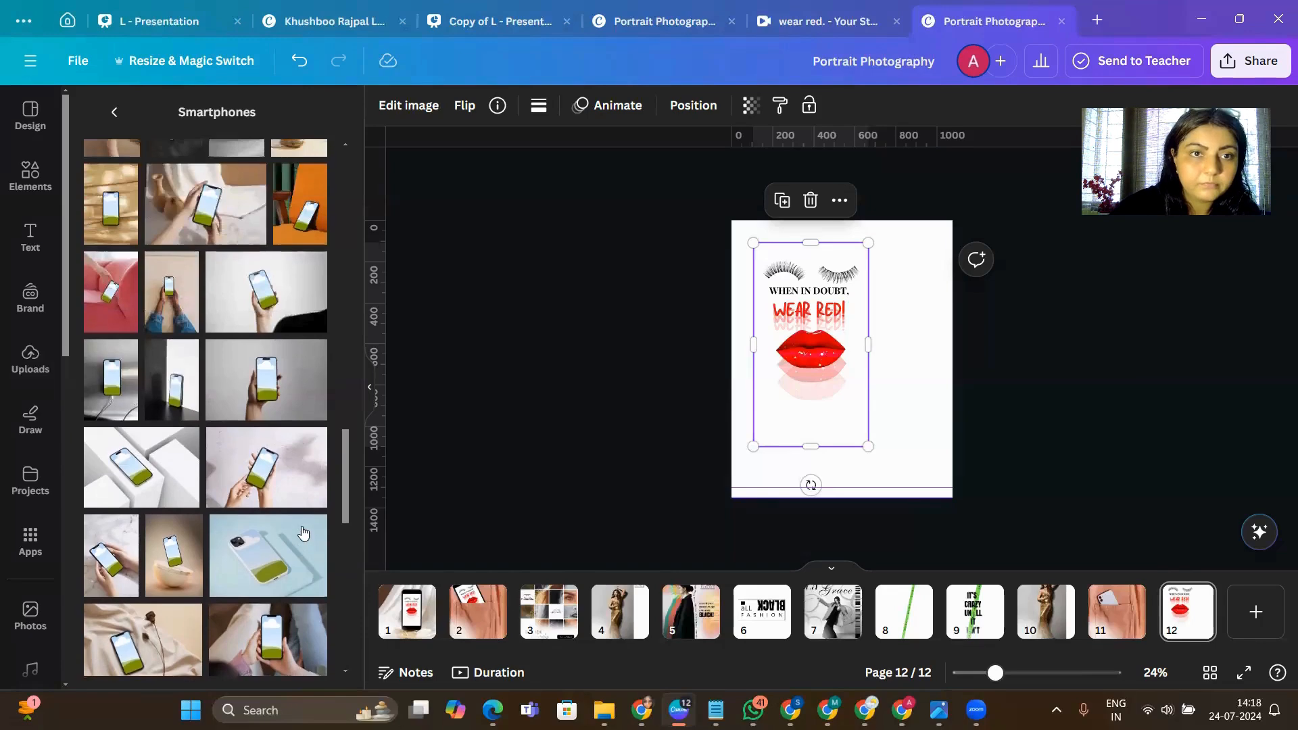
pyautogui.scroll(10, 304, 534)
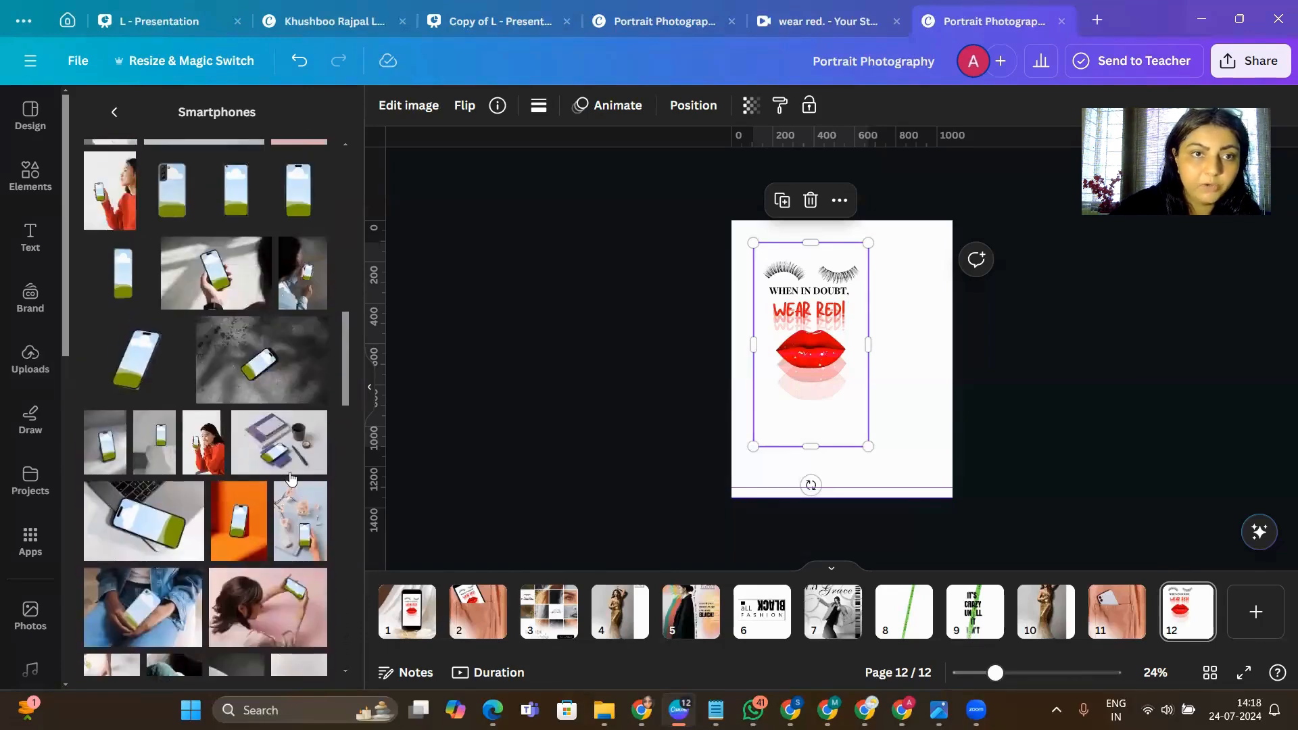
pyautogui.scroll(3, 292, 478)
pyautogui.scroll(-6, 303, 403)
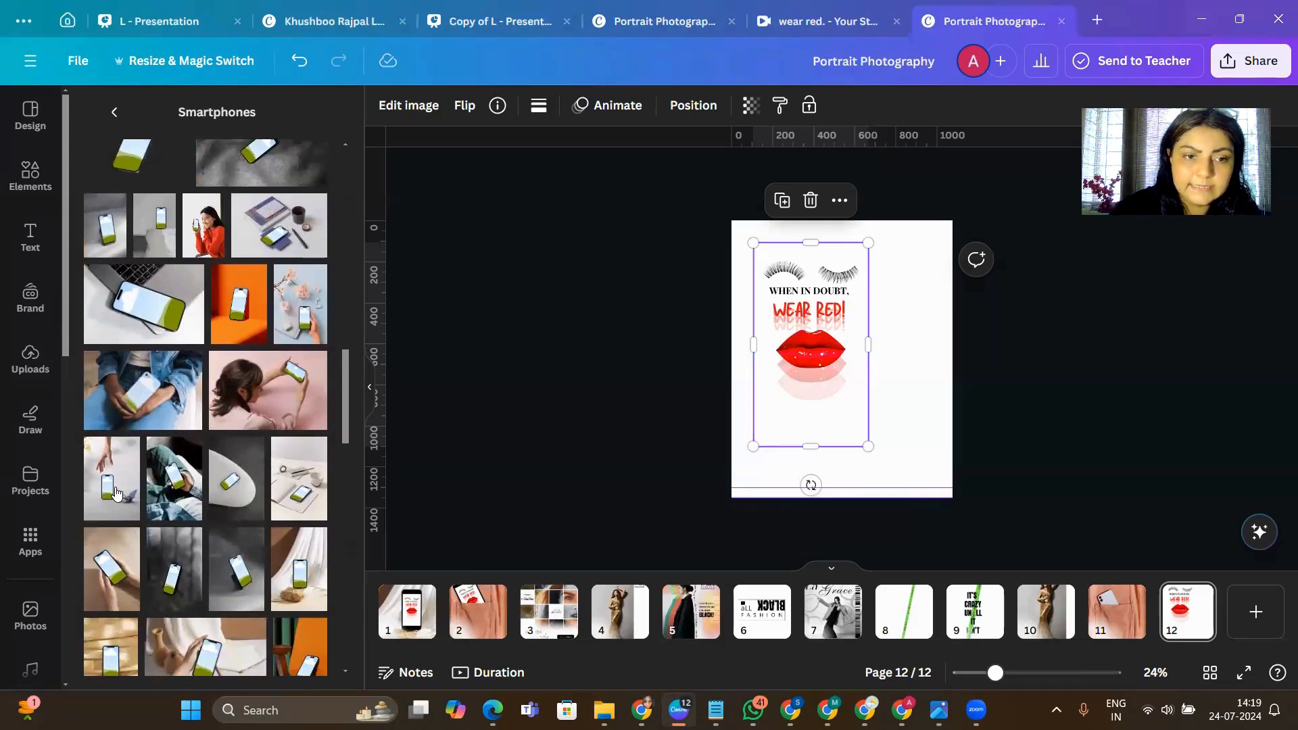
pyautogui.click(115, 493)
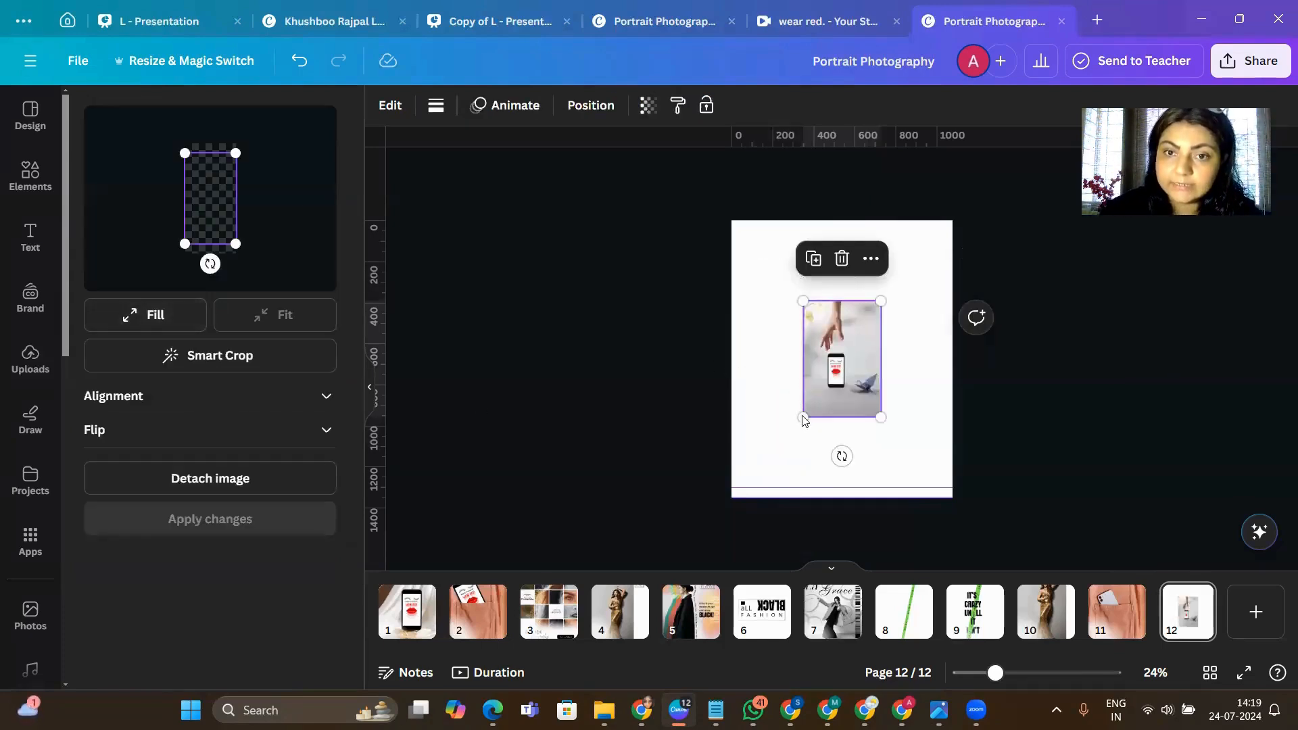
# - Enlarge the phone mockup past the edges of page 12 and reposition it so the upright phone sits near the page centre
pyautogui.moveTo(804, 418); pyautogui.dragTo(707, 489)
pyautogui.moveTo(883, 297); pyautogui.dragTo(1088, 159)
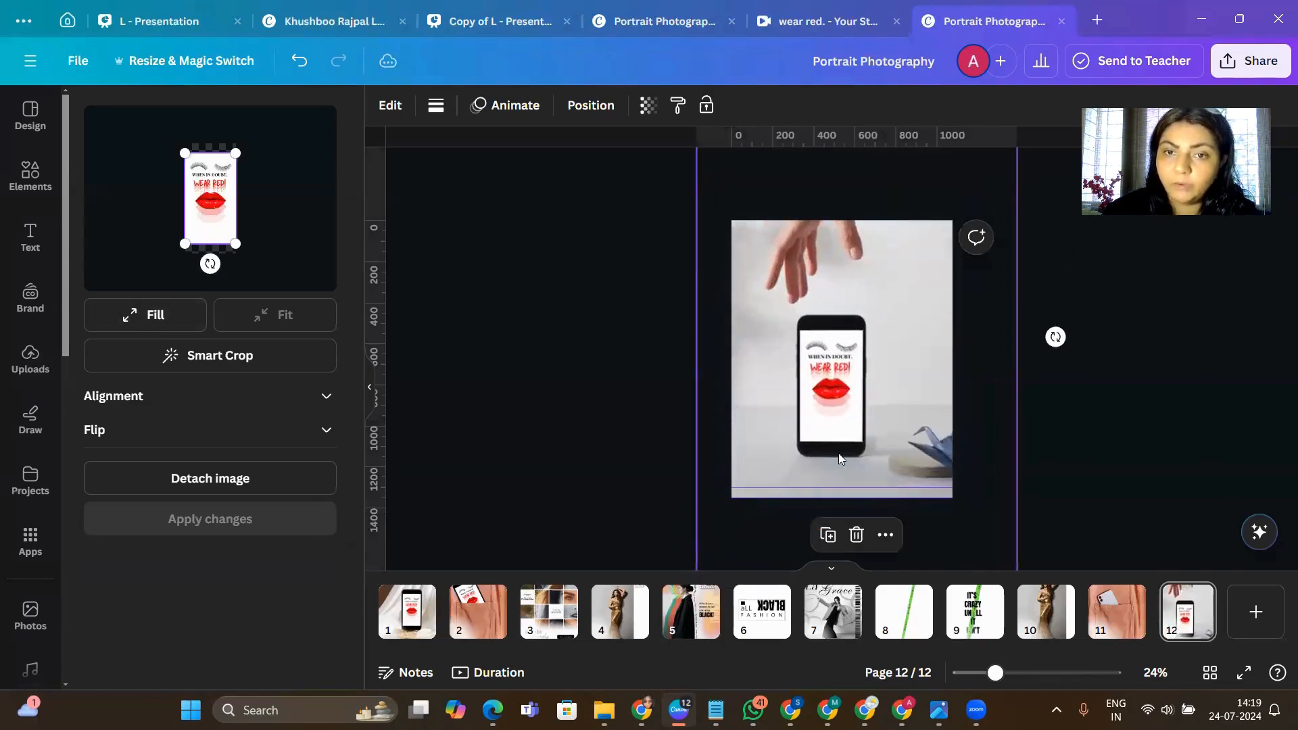
pyautogui.moveTo(782, 477); pyautogui.dragTo(776, 462)
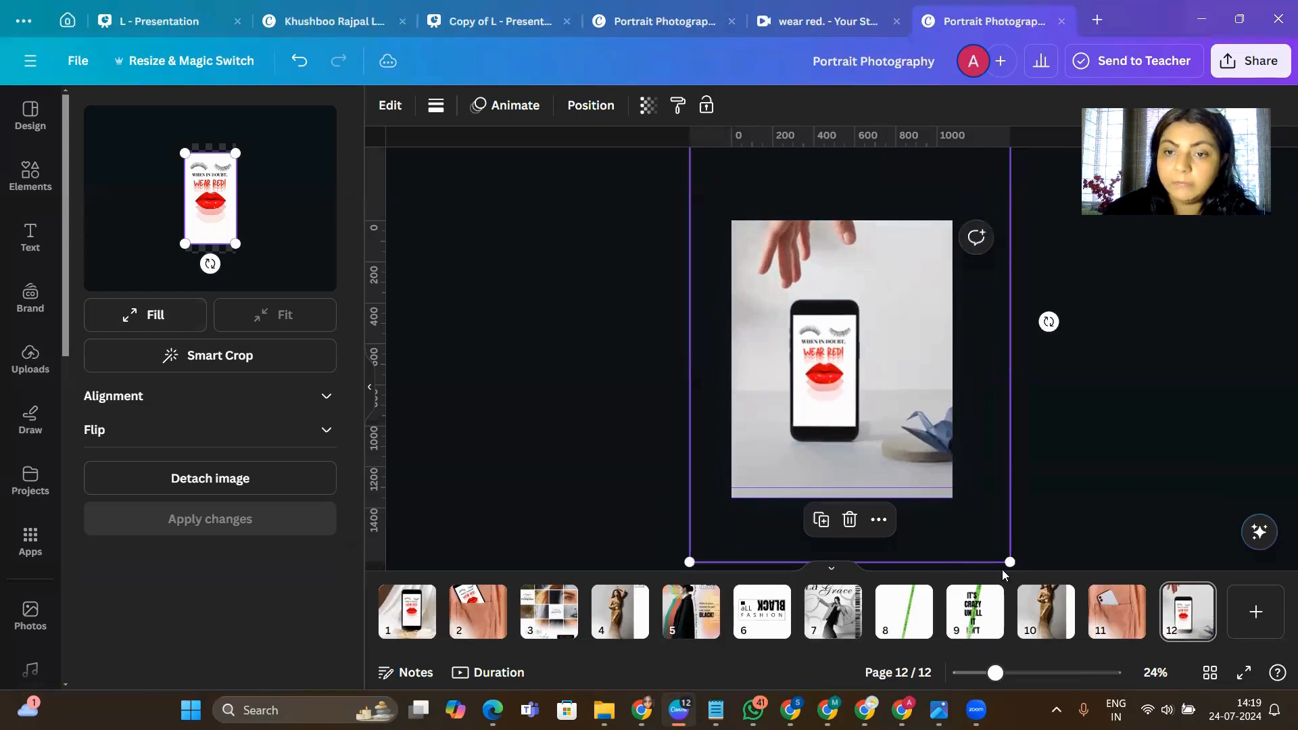
pyautogui.moveTo(1010, 561); pyautogui.dragTo(1059, 609)
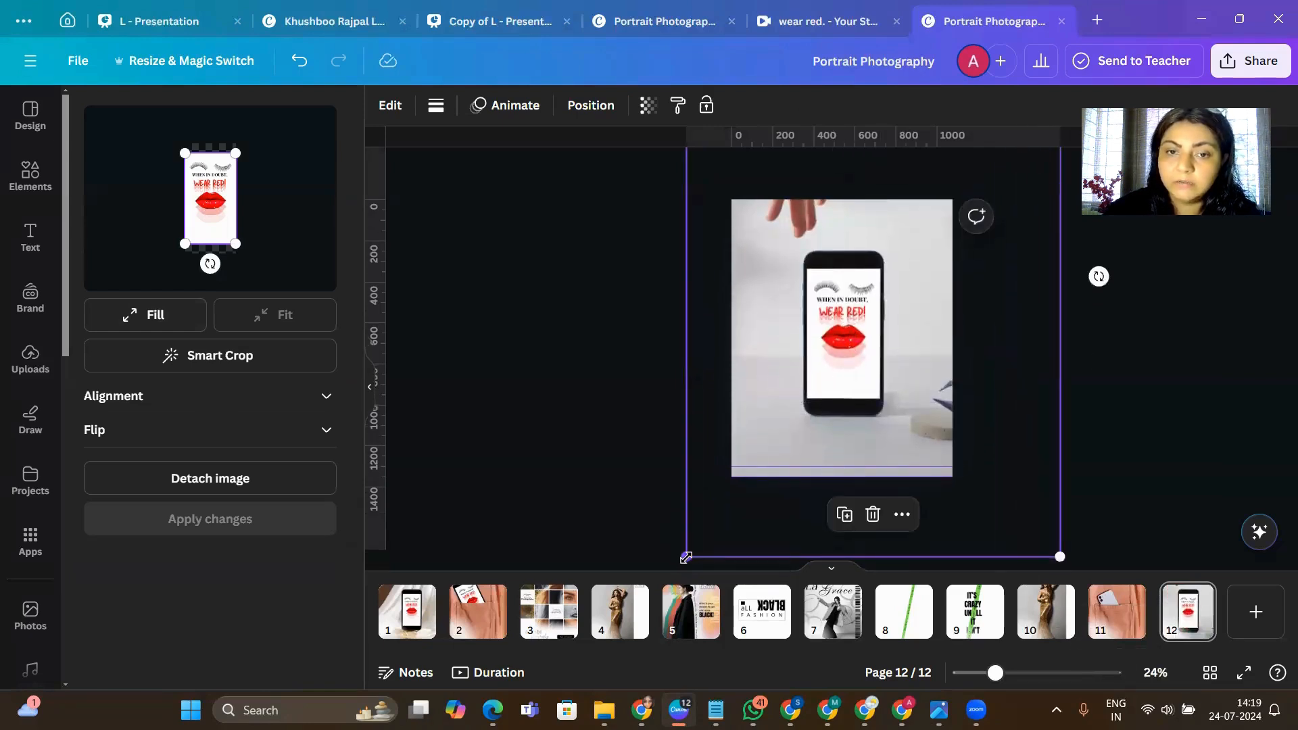
pyautogui.moveTo(685, 556); pyautogui.dragTo(634, 616)
pyautogui.moveTo(819, 308); pyautogui.dragTo(838, 264)
pyautogui.click(1135, 401)
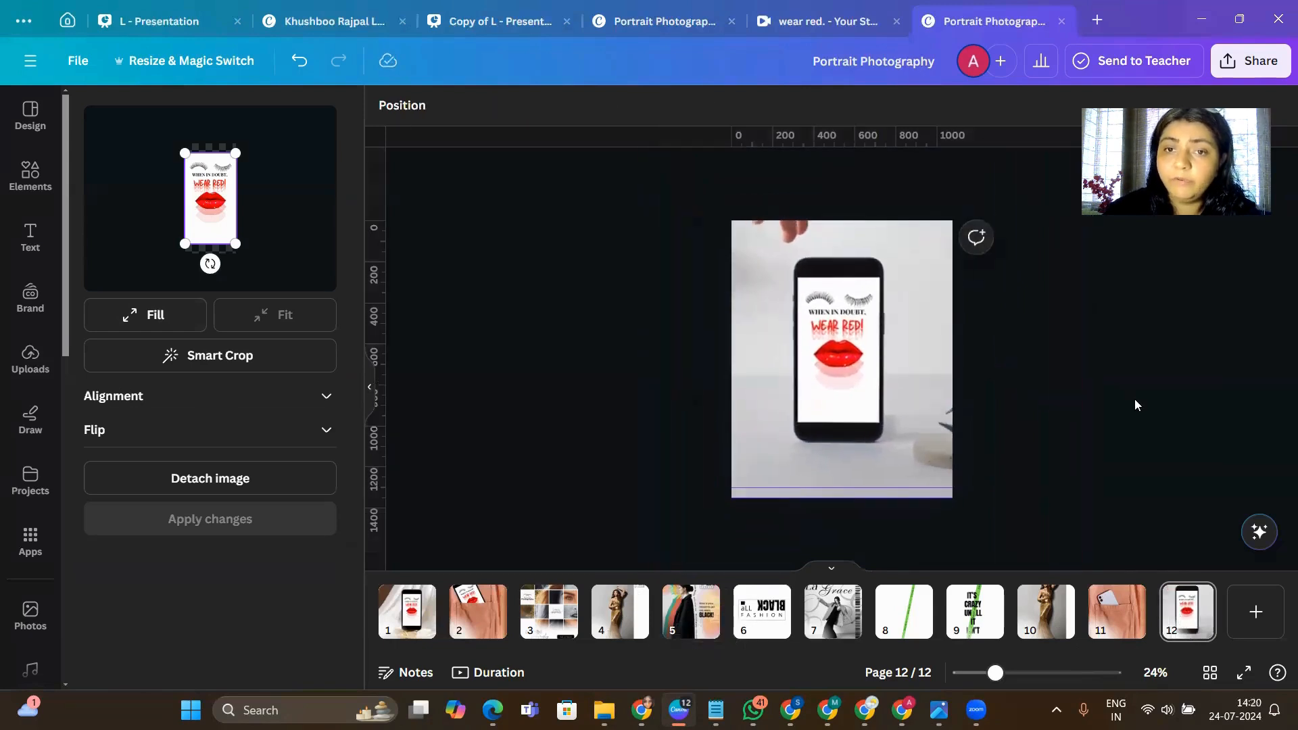
# - Download the page 12 phone mockup as a PNG and save it in the Downloads folder as TTT
pyautogui.click(308, 335)
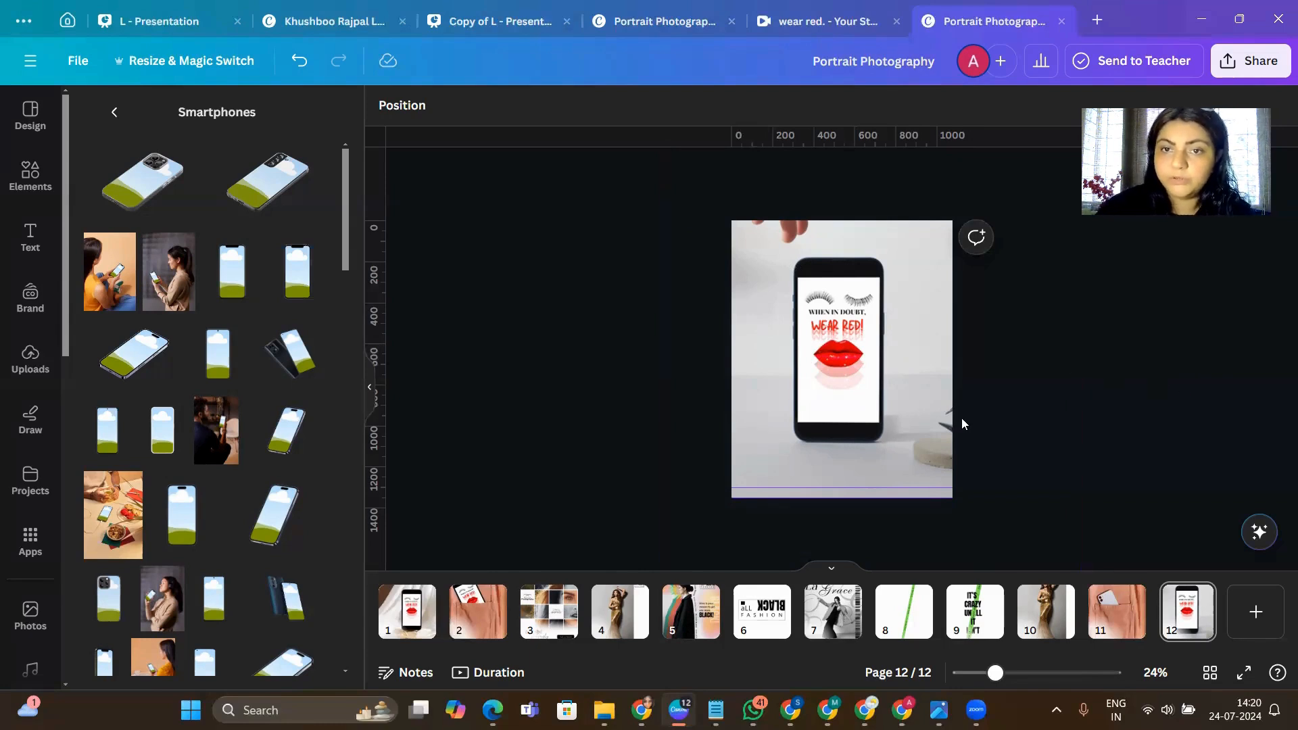
pyautogui.click(890, 424)
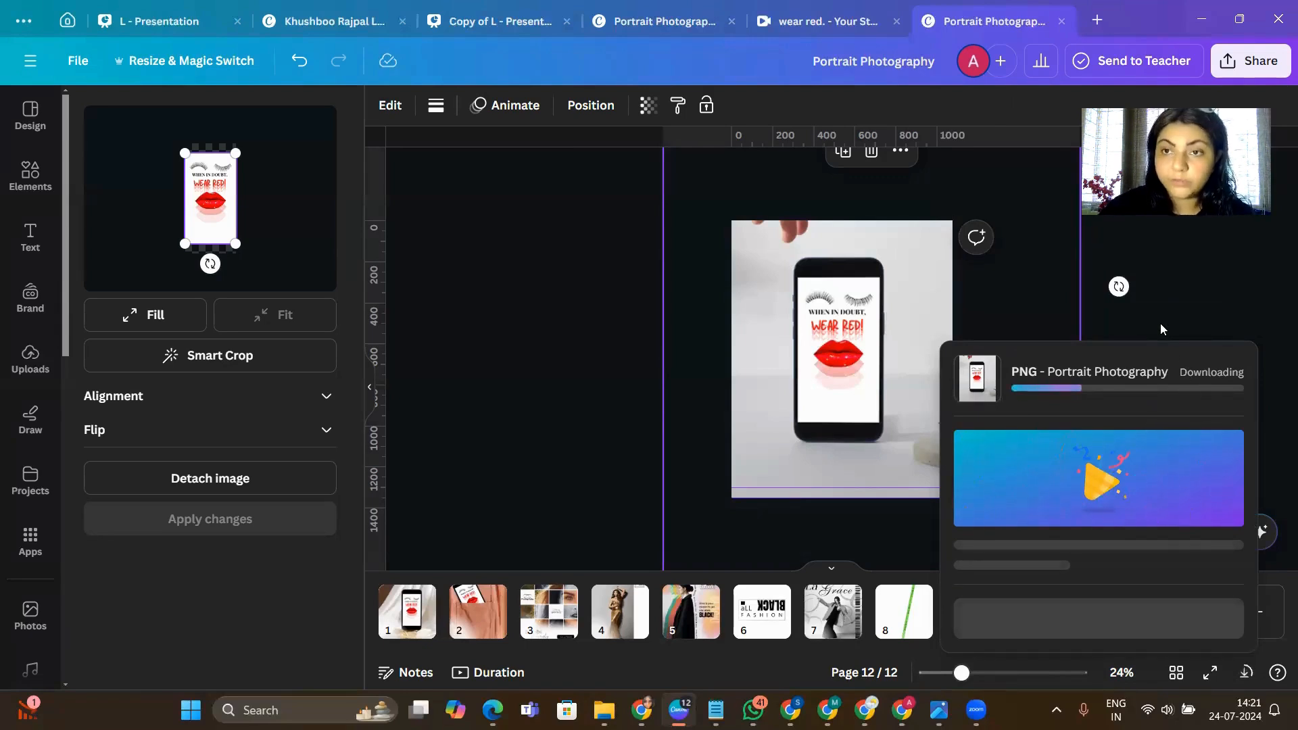
pyautogui.click(1160, 323)
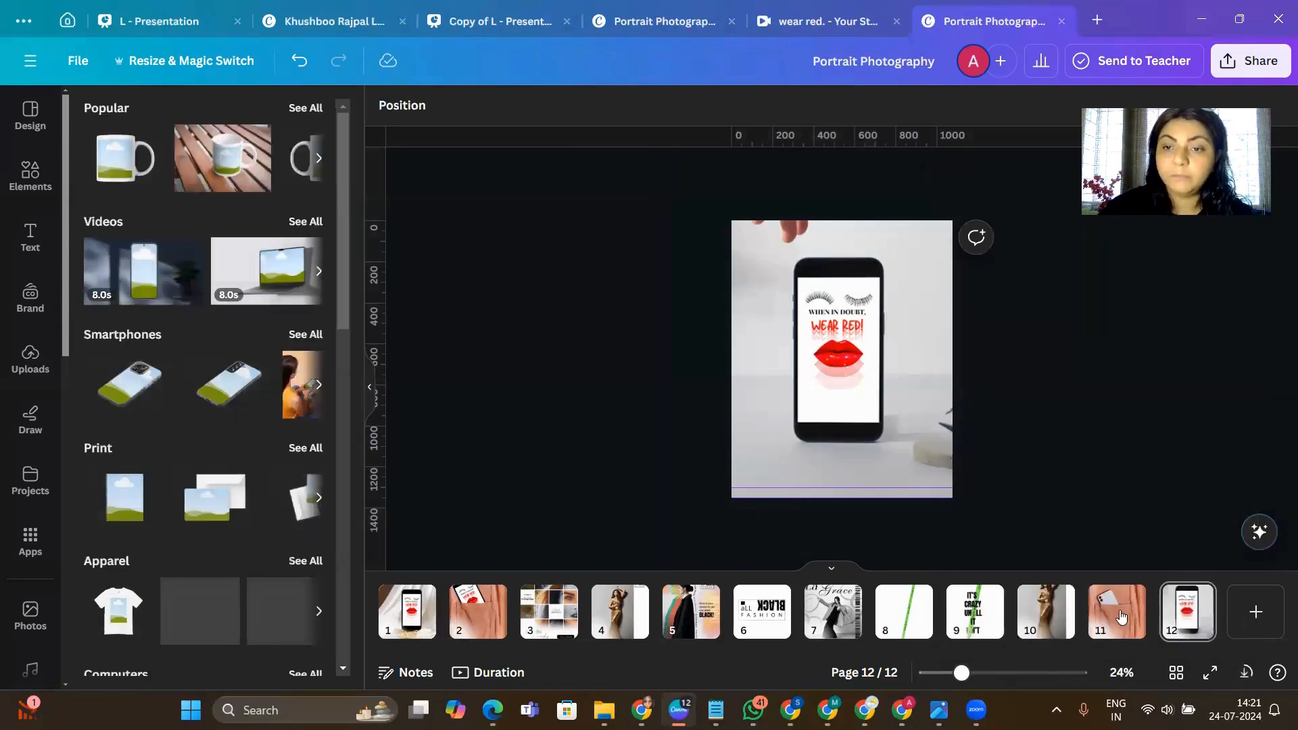
pyautogui.click(1120, 616)
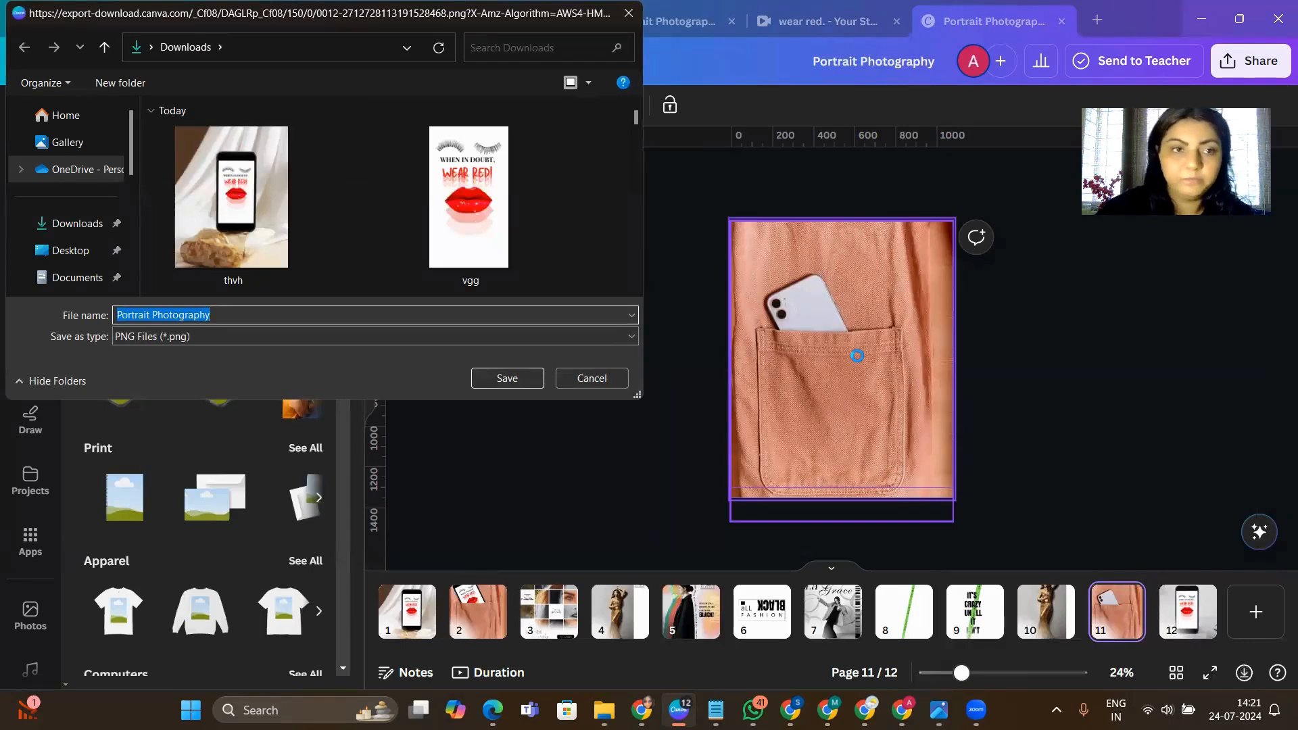
pyautogui.write('TTT')
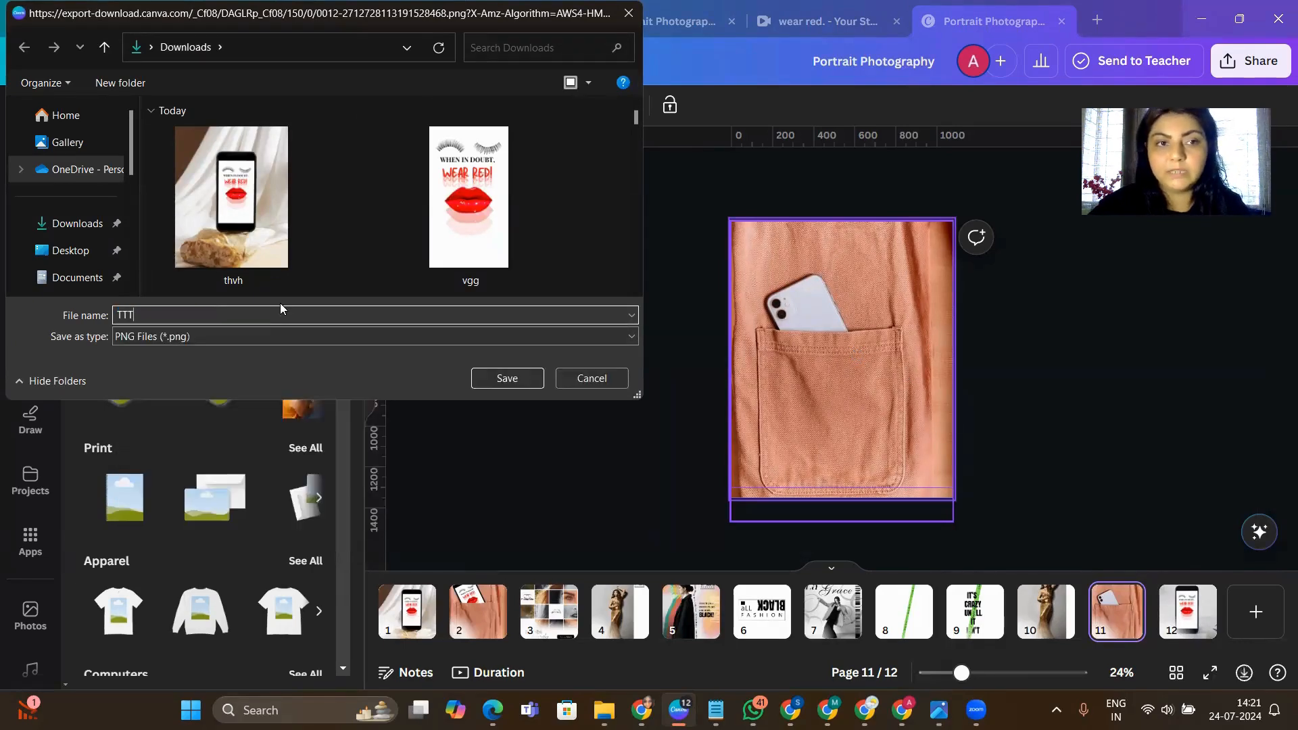
pyautogui.click(516, 376)
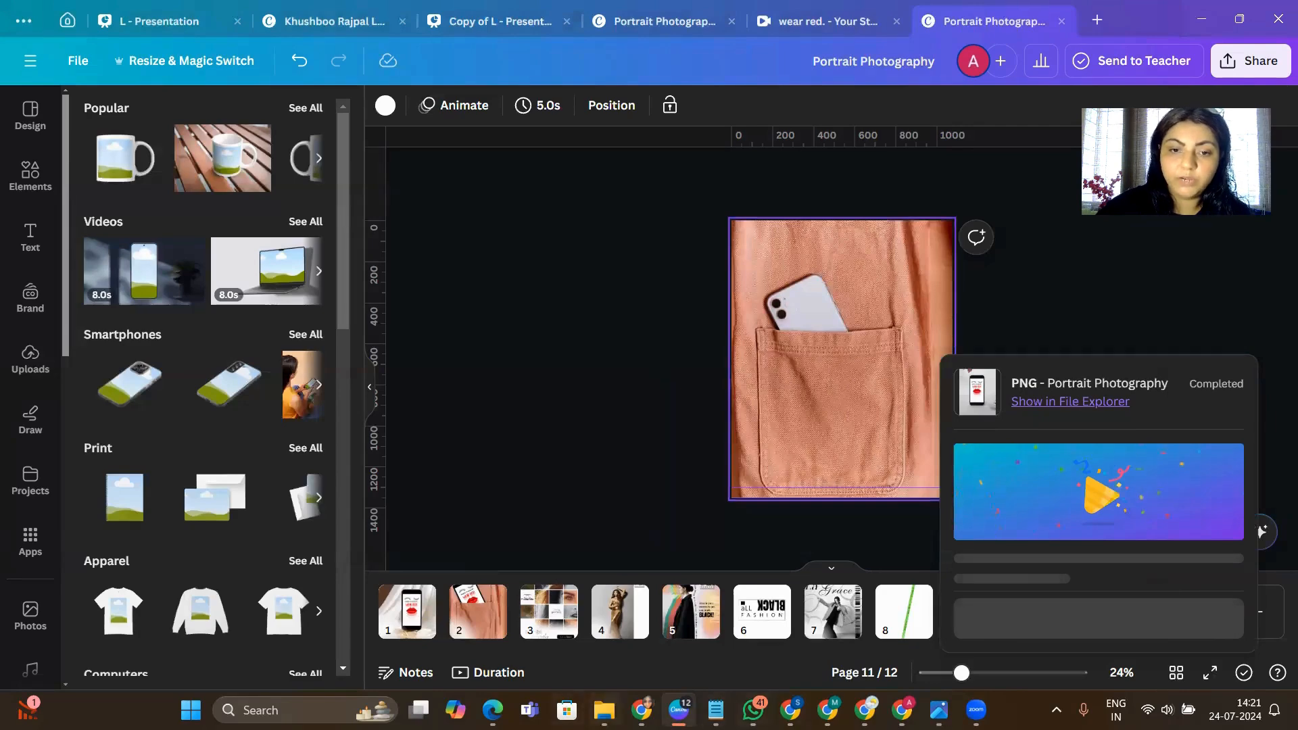
# - Upload the saved TTT phone mockup image from the Downloads folder into the design's uploads
pyautogui.hotkey('alt', 'Tab')
pyautogui.click(355, 311)
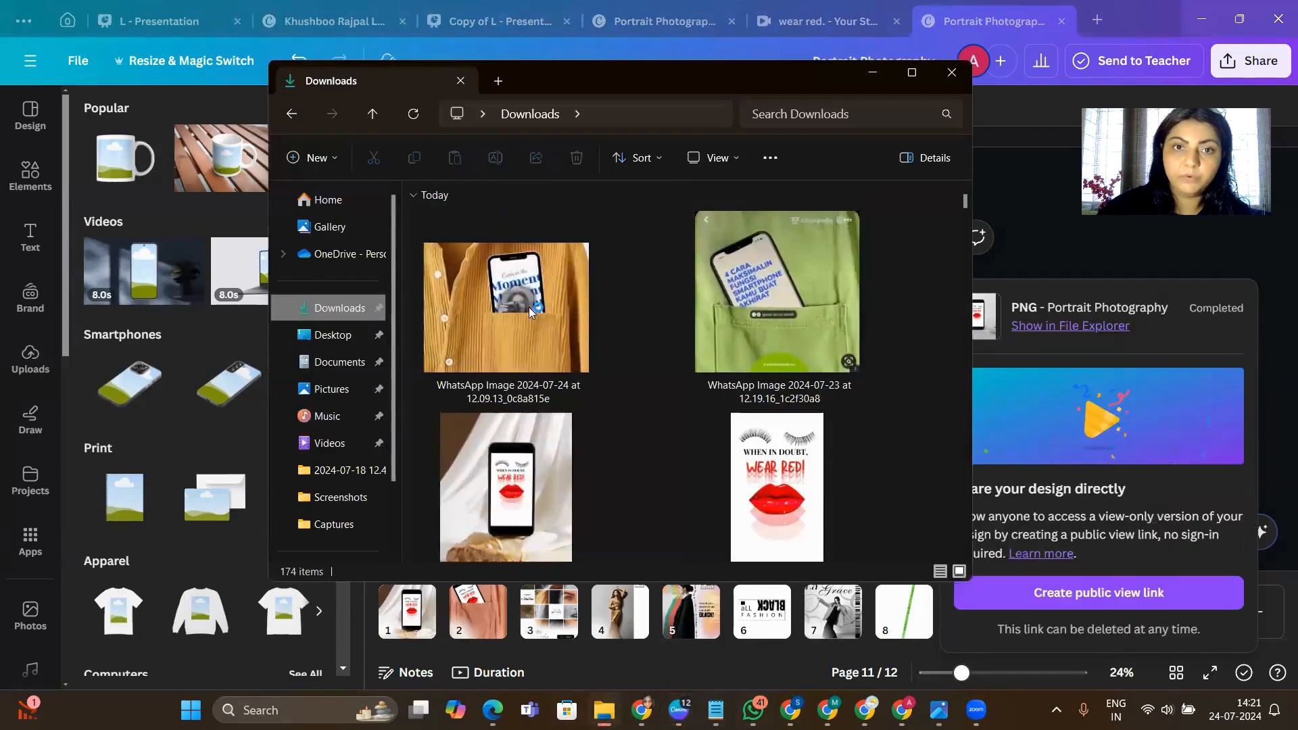
pyautogui.click(515, 318)
pyautogui.moveTo(515, 318); pyautogui.dragTo(196, 346)
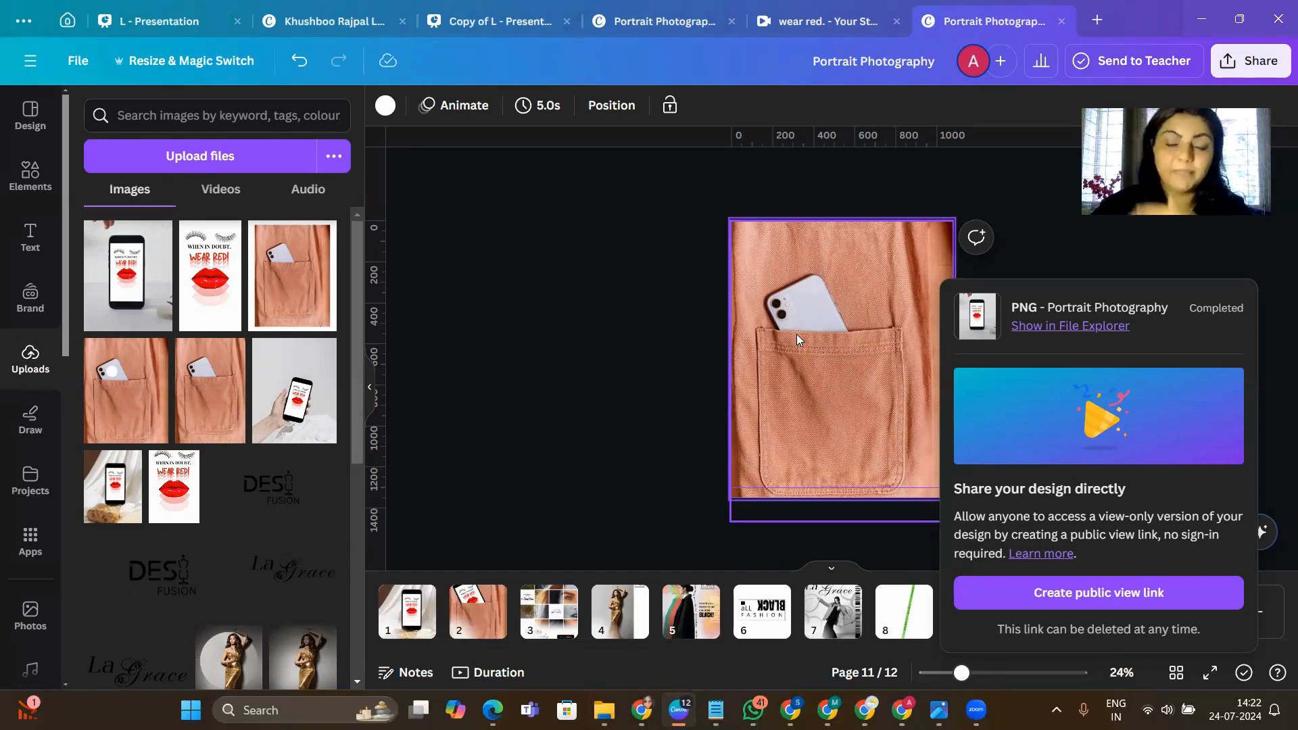
# - Insert the uploaded TTT phone mockup on the pocket photo of page 11 and remove its background
pyautogui.click(892, 610)
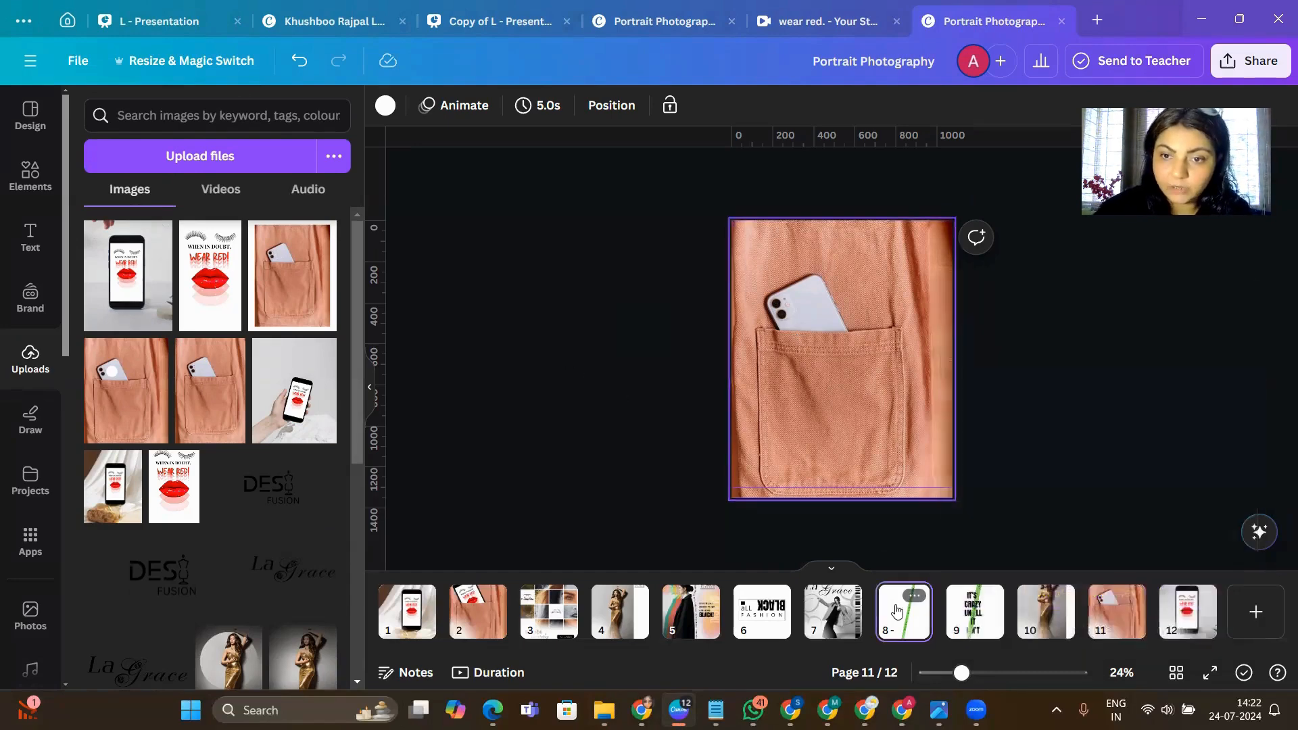
pyautogui.click(893, 610)
pyautogui.click(1115, 627)
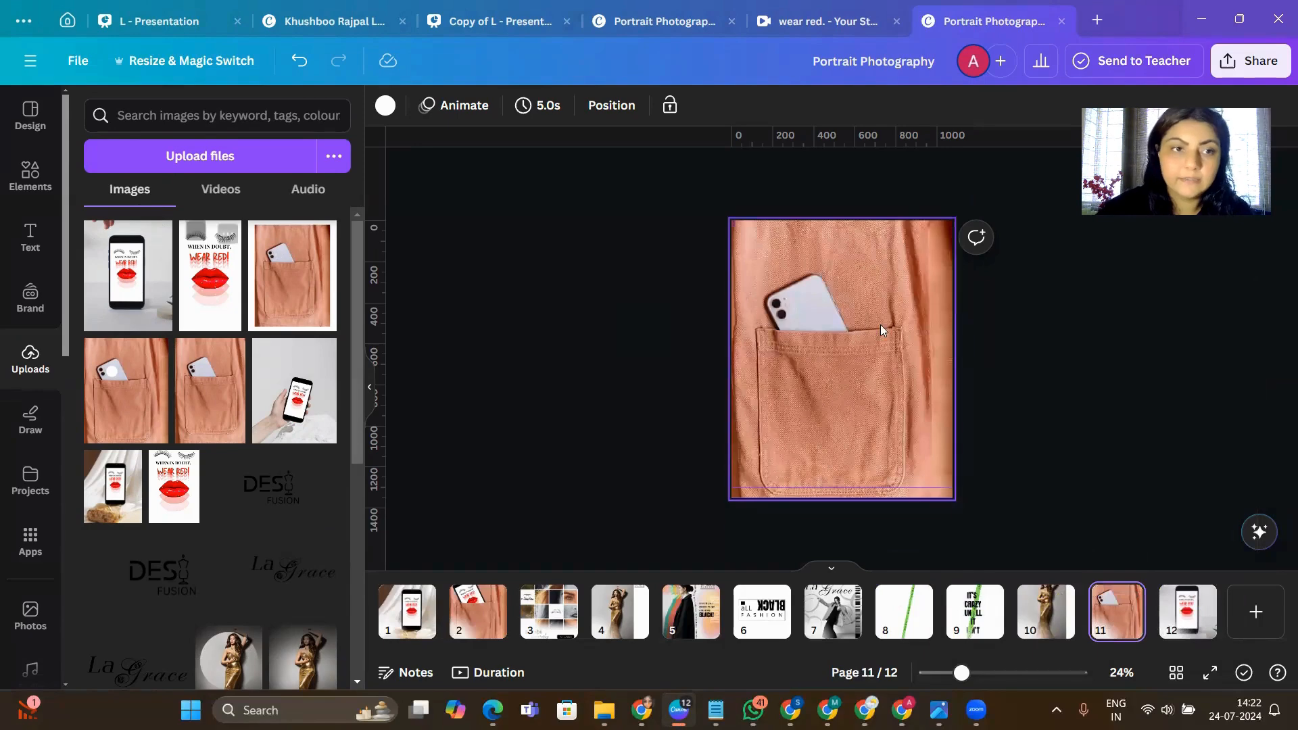
pyautogui.click(143, 287)
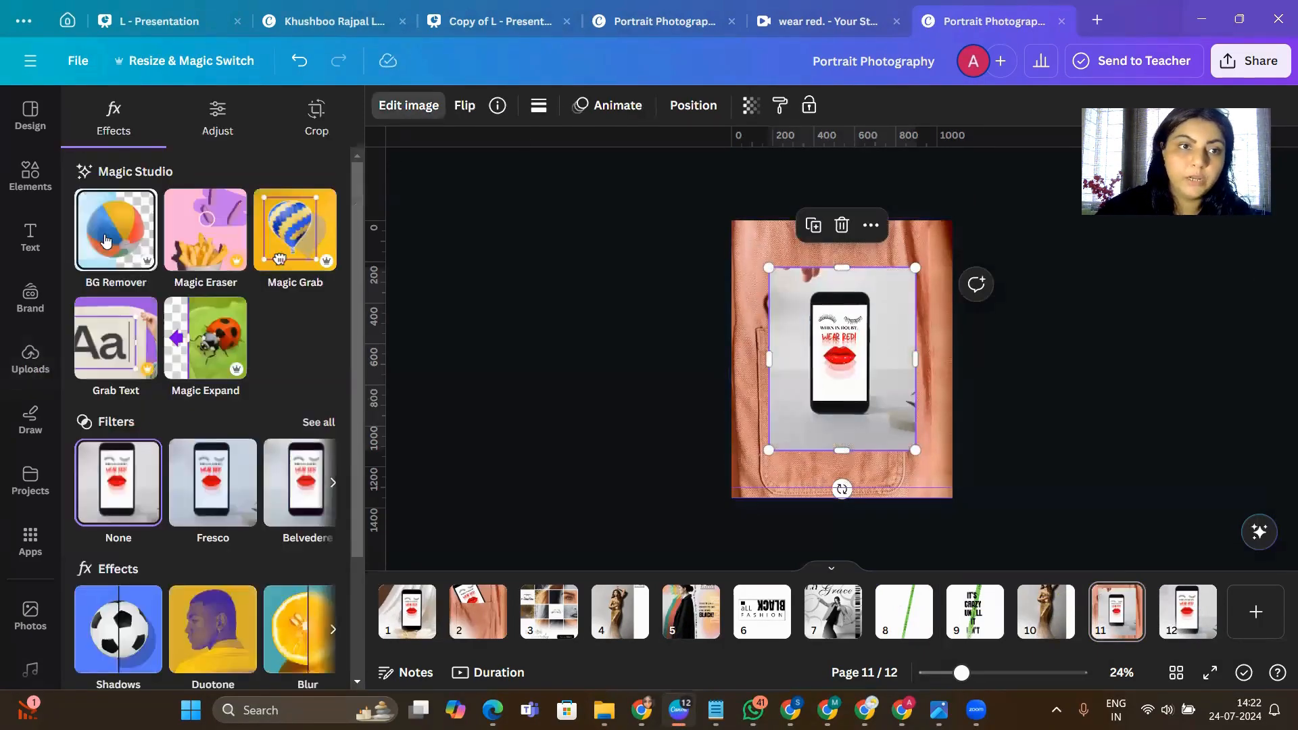
pyautogui.click(105, 239)
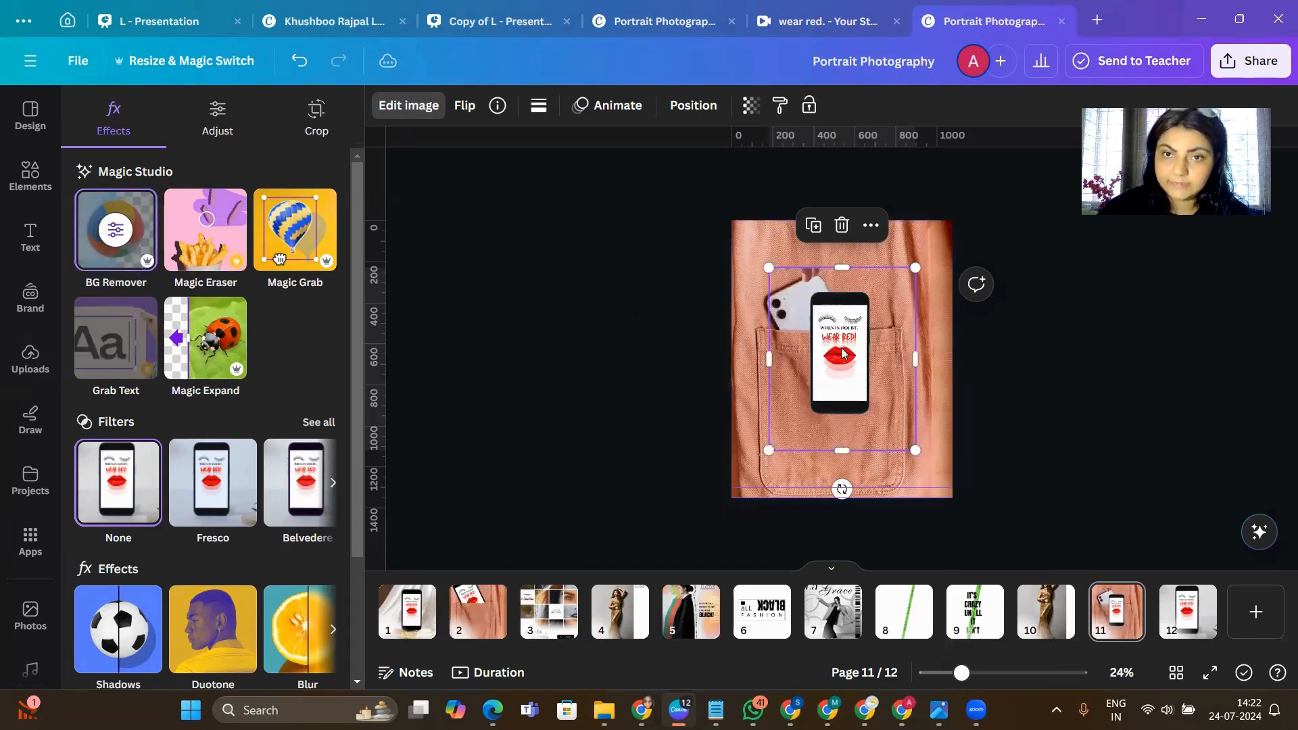
# - Move the "Wear Red!" phone up over the pocket opening and crop its frame closely around the phone on all four sides
pyautogui.moveTo(843, 352); pyautogui.dragTo(827, 314)
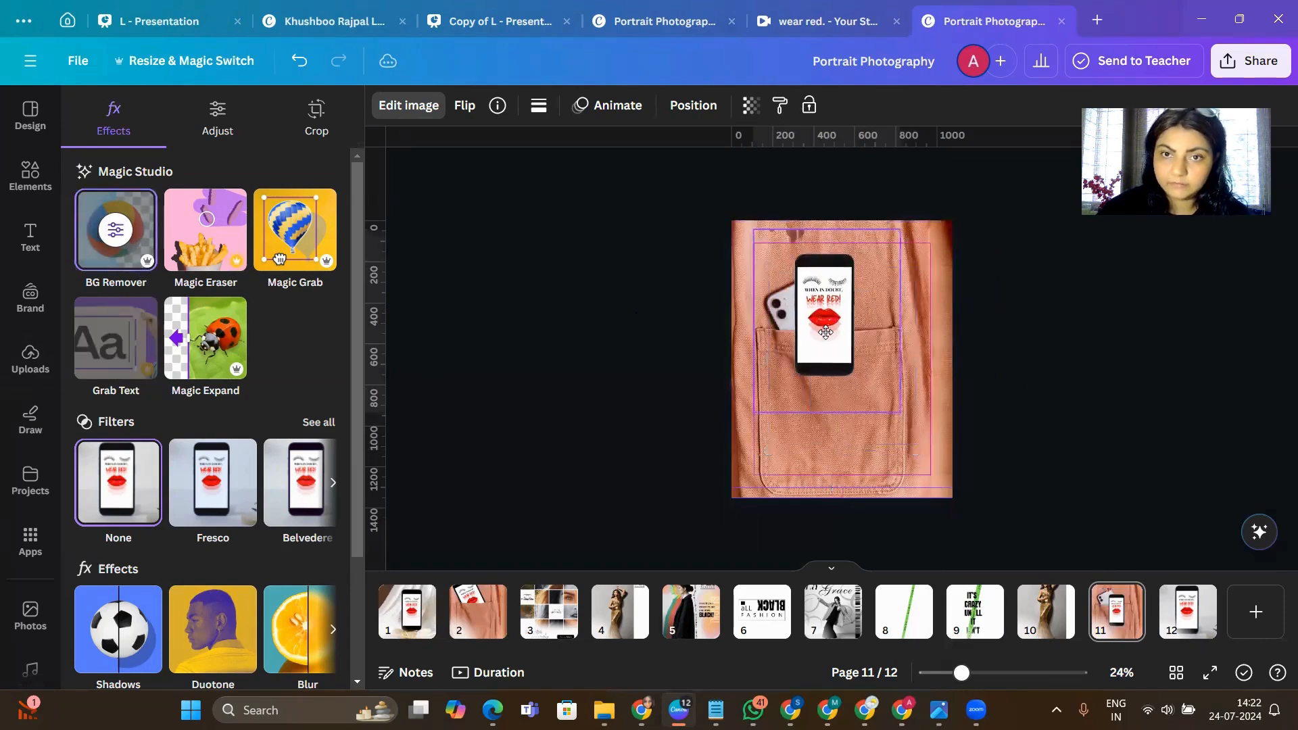
pyautogui.click(987, 673)
pyautogui.scroll(2, 913, 439)
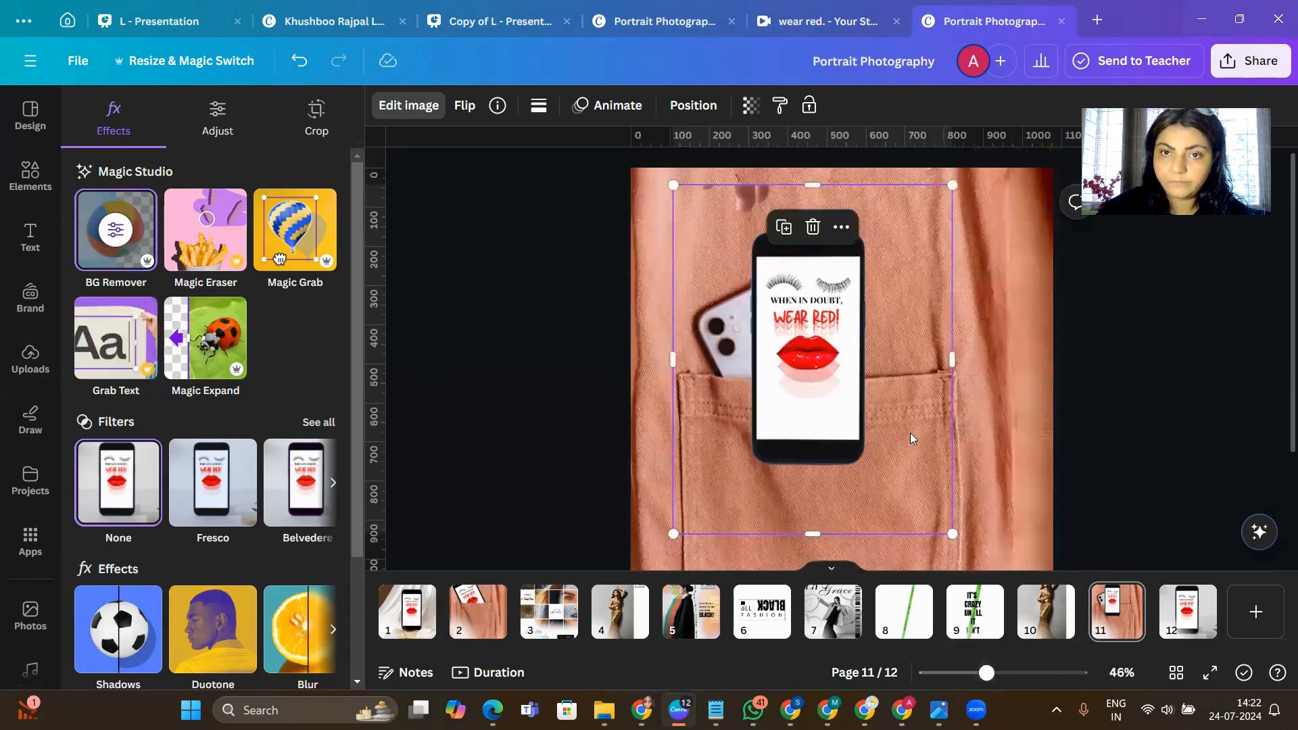
pyautogui.moveTo(816, 193); pyautogui.dragTo(816, 223)
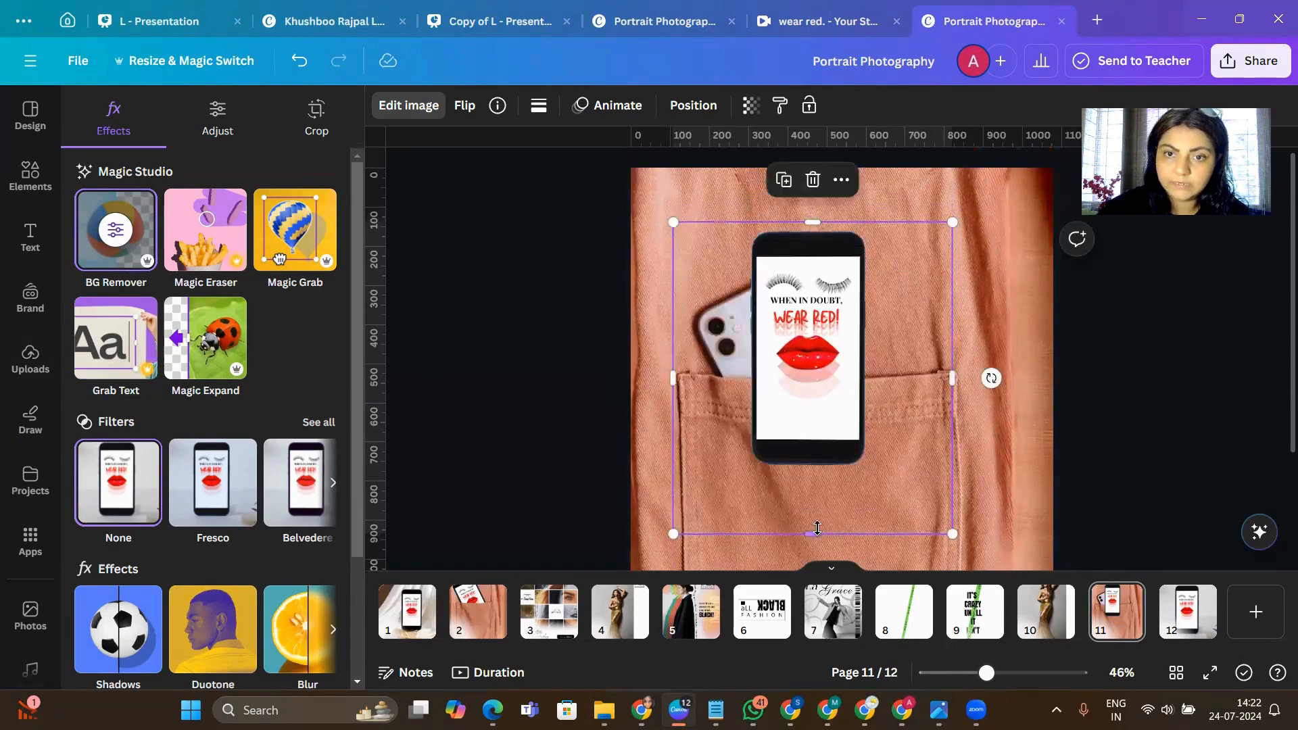
pyautogui.moveTo(815, 537); pyautogui.dragTo(814, 476)
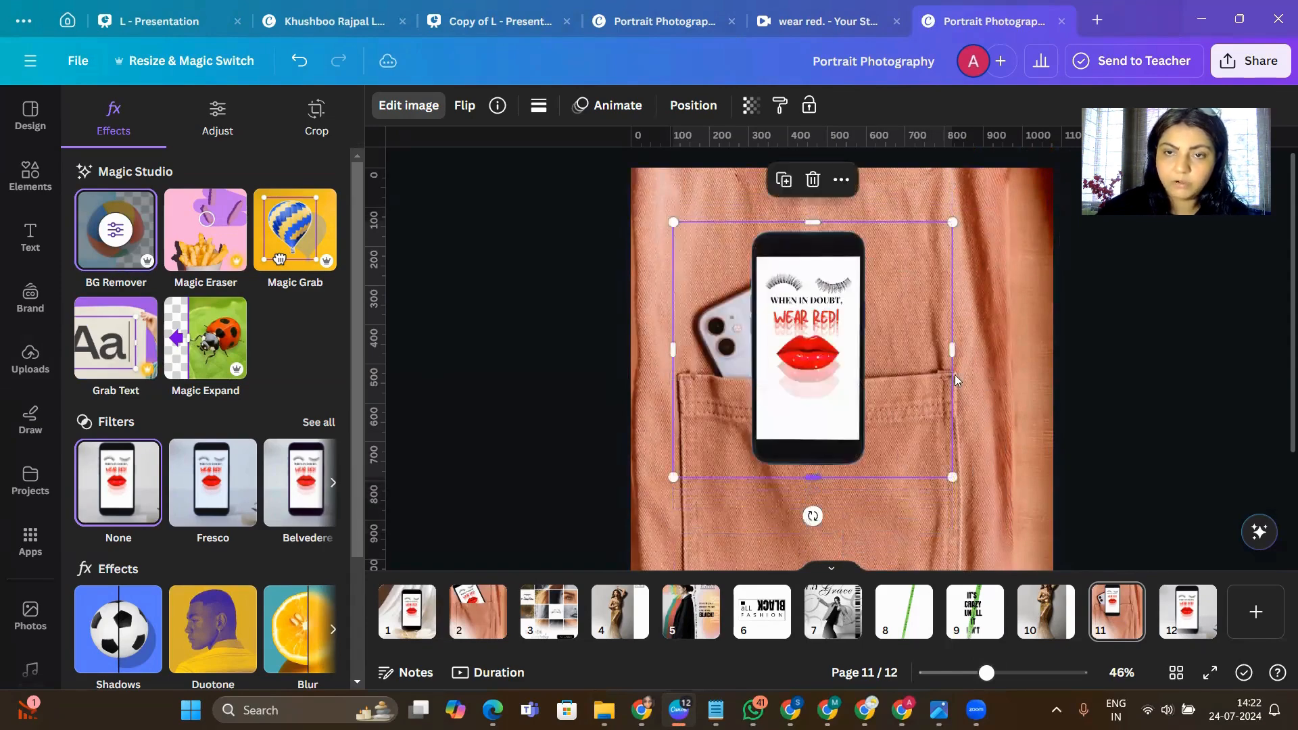
pyautogui.moveTo(956, 353); pyautogui.dragTo(877, 350)
pyautogui.moveTo(669, 365); pyautogui.dragTo(729, 364)
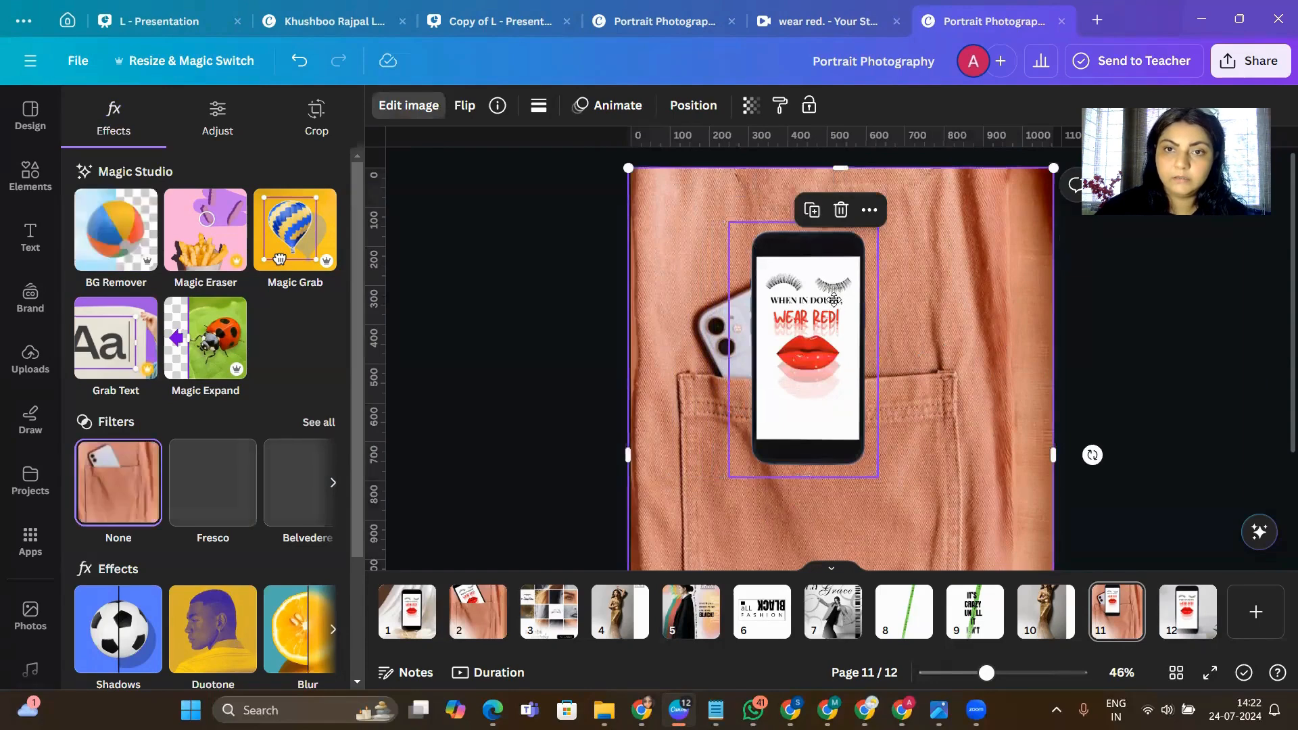
# - Tilt the "Wear Red!" phone counter-clockwise, enlarge it and position it so it covers the white phone in the pocket
pyautogui.moveTo(838, 305); pyautogui.dragTo(832, 269)
pyautogui.moveTo(909, 313); pyautogui.dragTo(902, 272)
pyautogui.moveTo(802, 284); pyautogui.dragTo(769, 338)
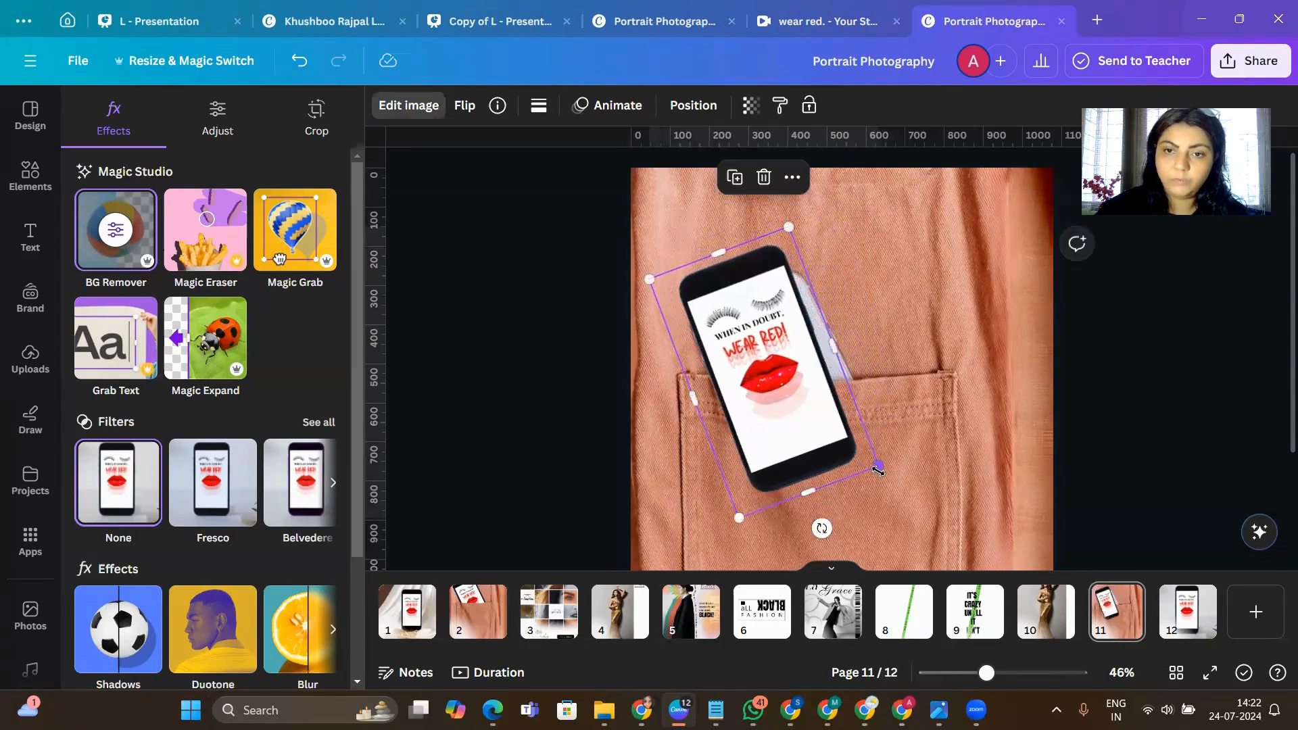
pyautogui.moveTo(918, 482); pyautogui.dragTo(960, 524)
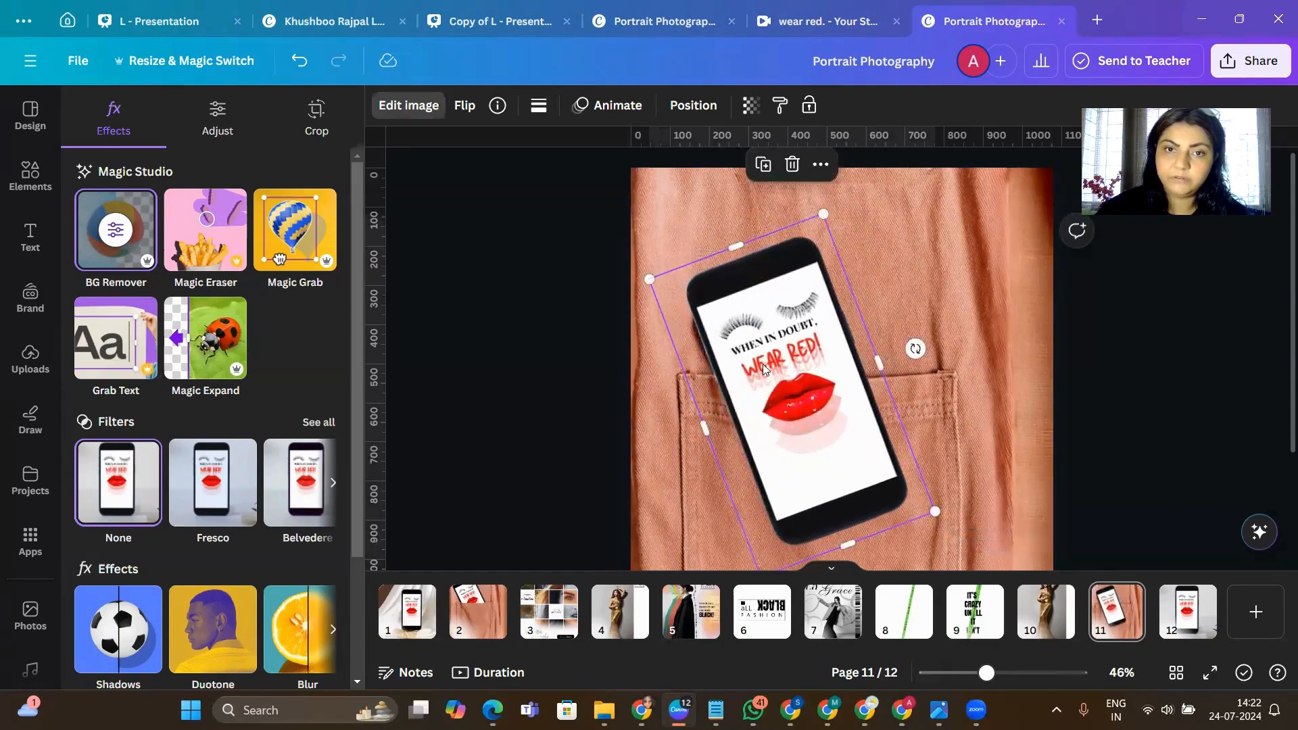
pyautogui.moveTo(766, 378); pyautogui.dragTo(751, 345)
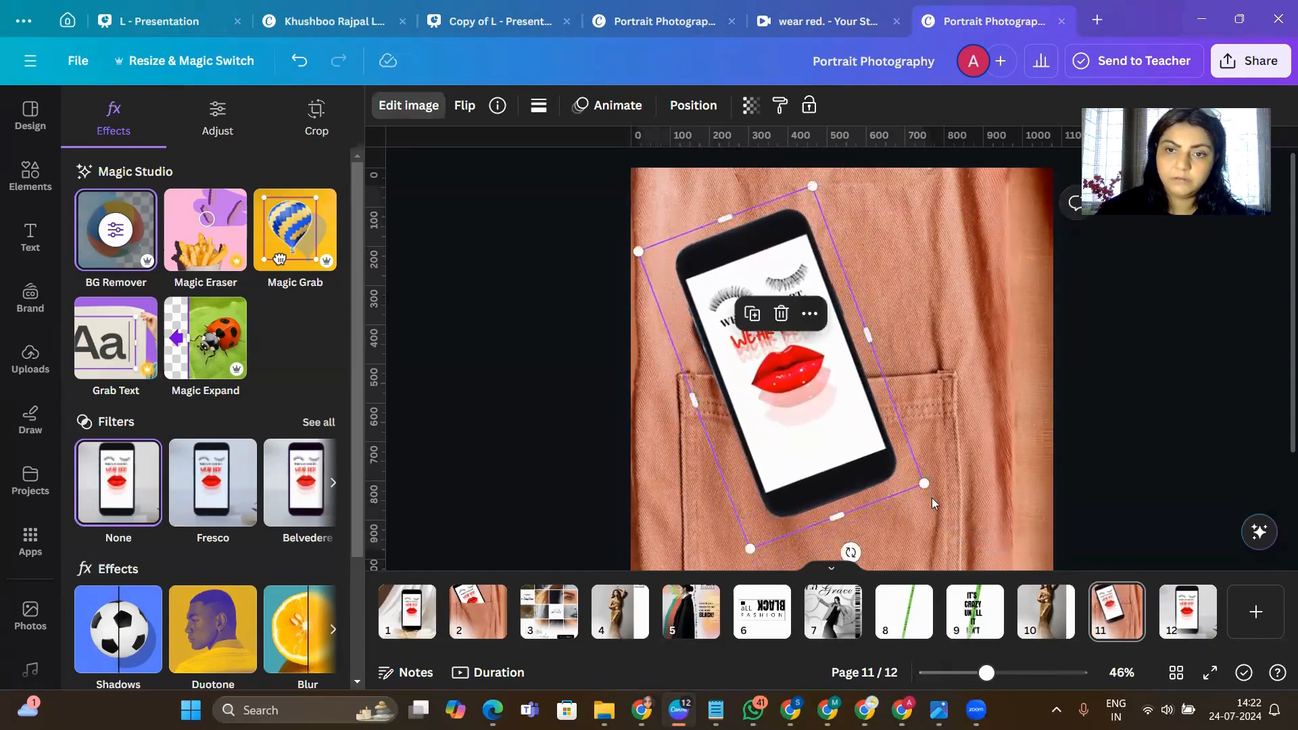
pyautogui.moveTo(851, 552); pyautogui.dragTo(860, 546)
pyautogui.moveTo(799, 181); pyautogui.dragTo(800, 169)
pyautogui.click(1131, 432)
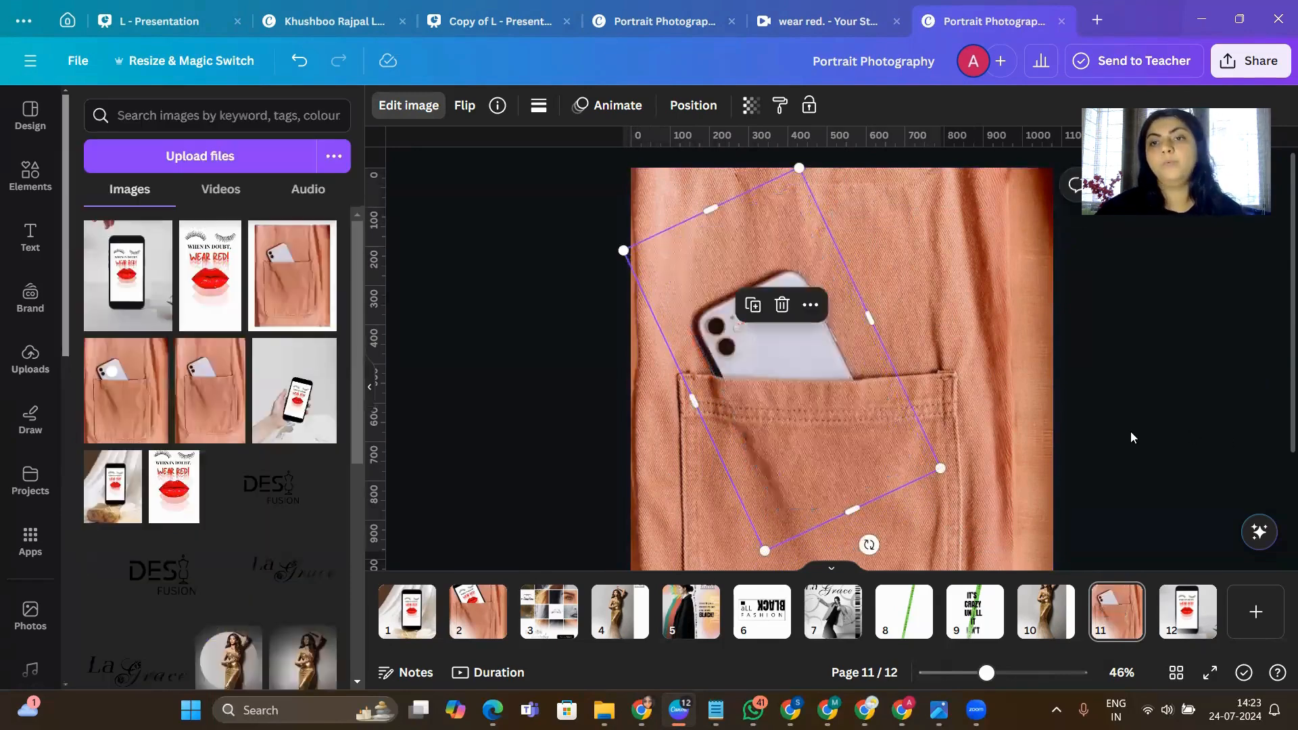
# - Crop off the lower end of the tilted "Wear Red!" phone so it ends just below the pocket's upper edge
pyautogui.click(856, 408)
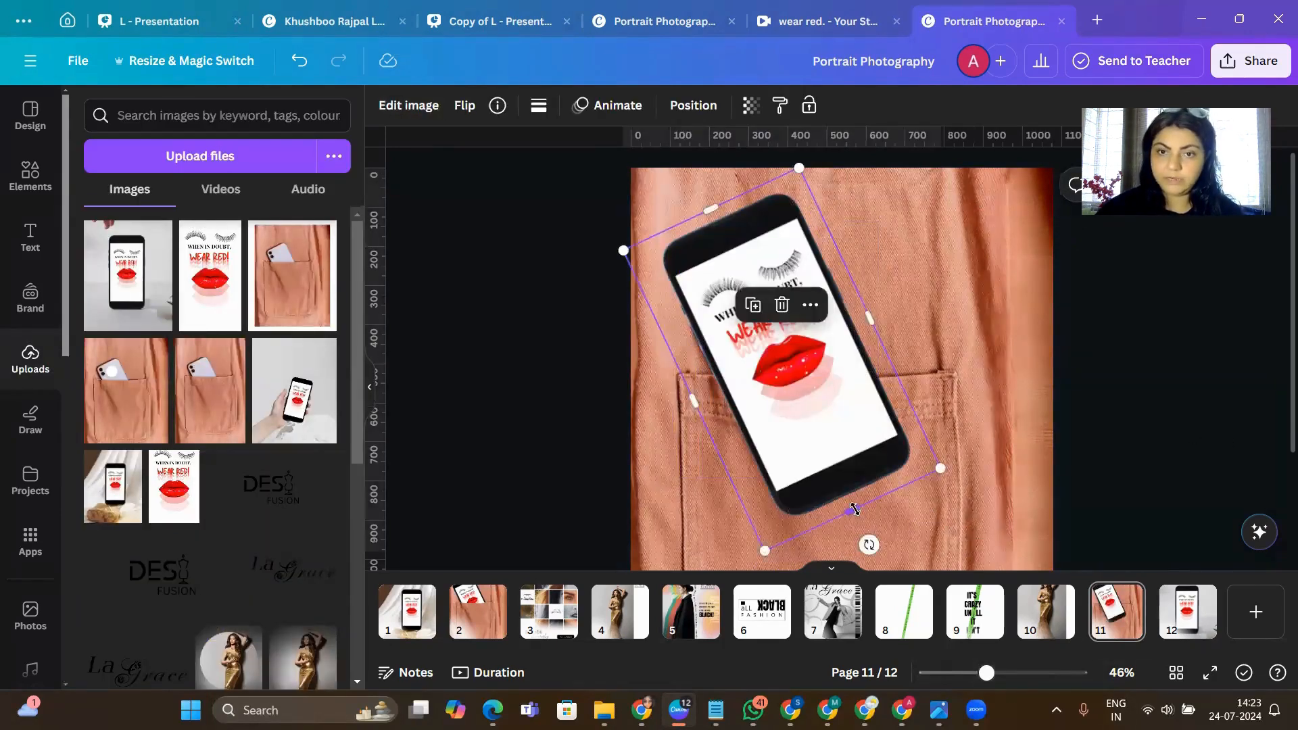
pyautogui.moveTo(853, 509); pyautogui.dragTo(820, 426)
pyautogui.click(1144, 469)
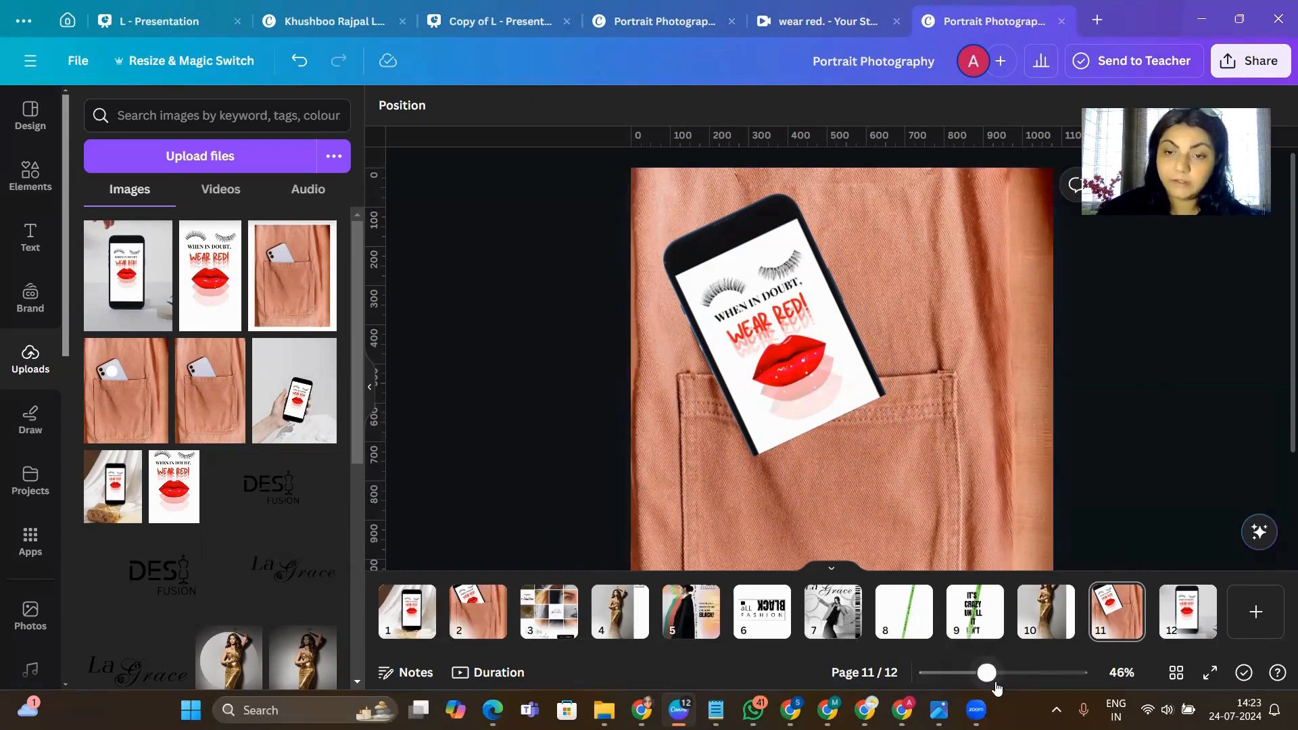
pyautogui.moveTo(995, 683); pyautogui.dragTo(980, 683)
# - Duplicate the pocket photo on page 11, add blank page 13 and paste a copy of the photo there
pyautogui.click(903, 468)
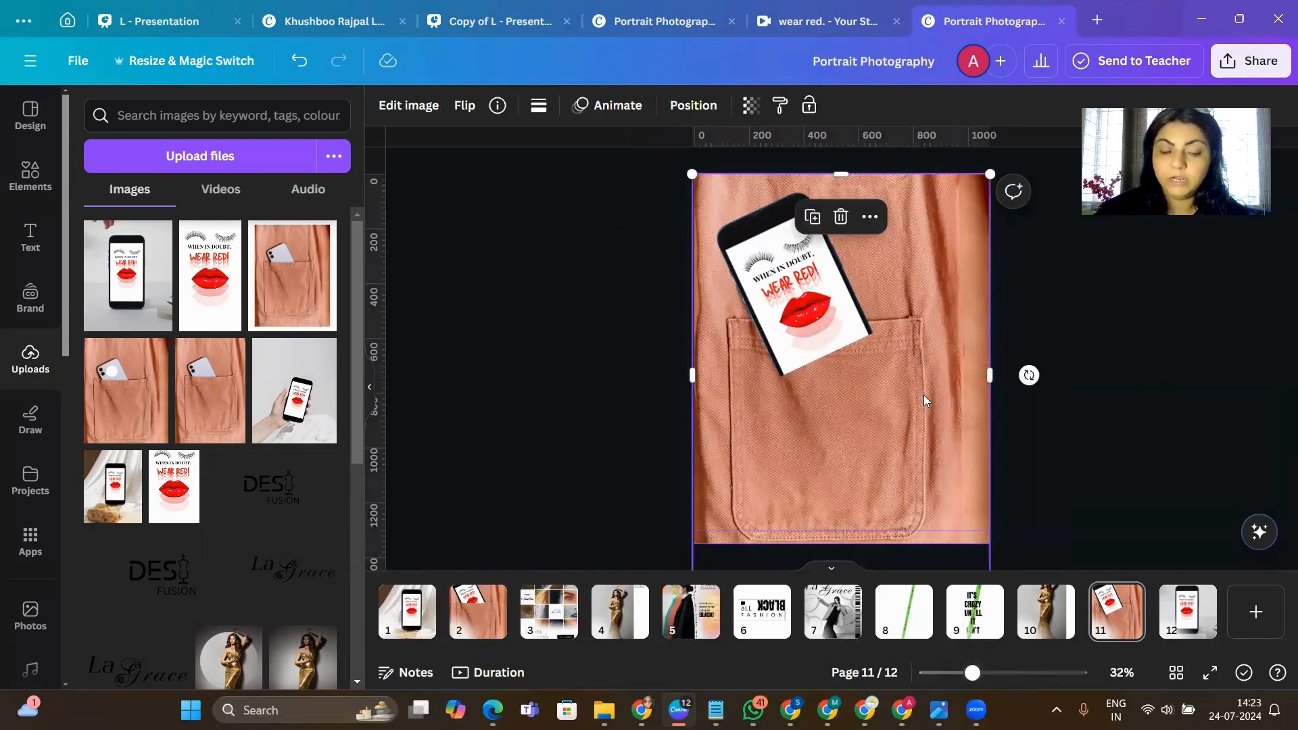
pyautogui.click(814, 219)
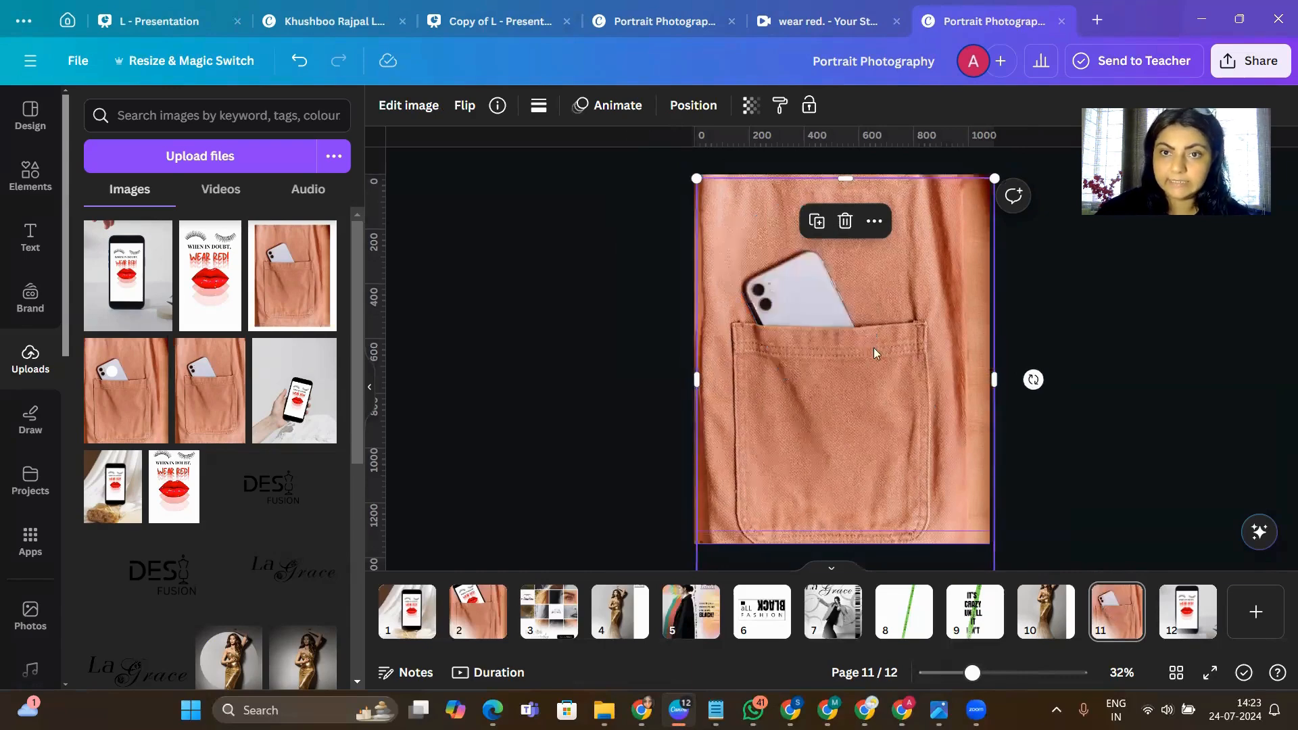
pyautogui.click(873, 220)
pyautogui.click(1248, 619)
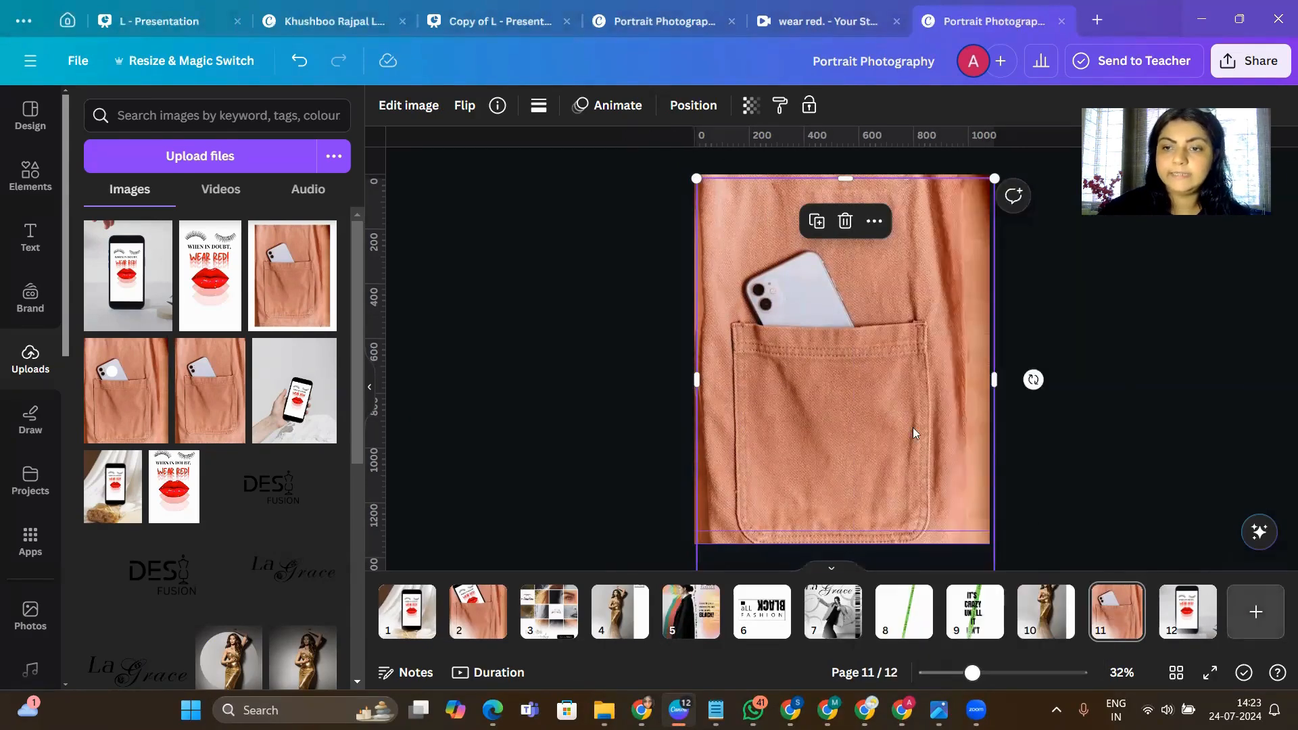
pyautogui.click(1248, 616)
pyautogui.rightClick(753, 271)
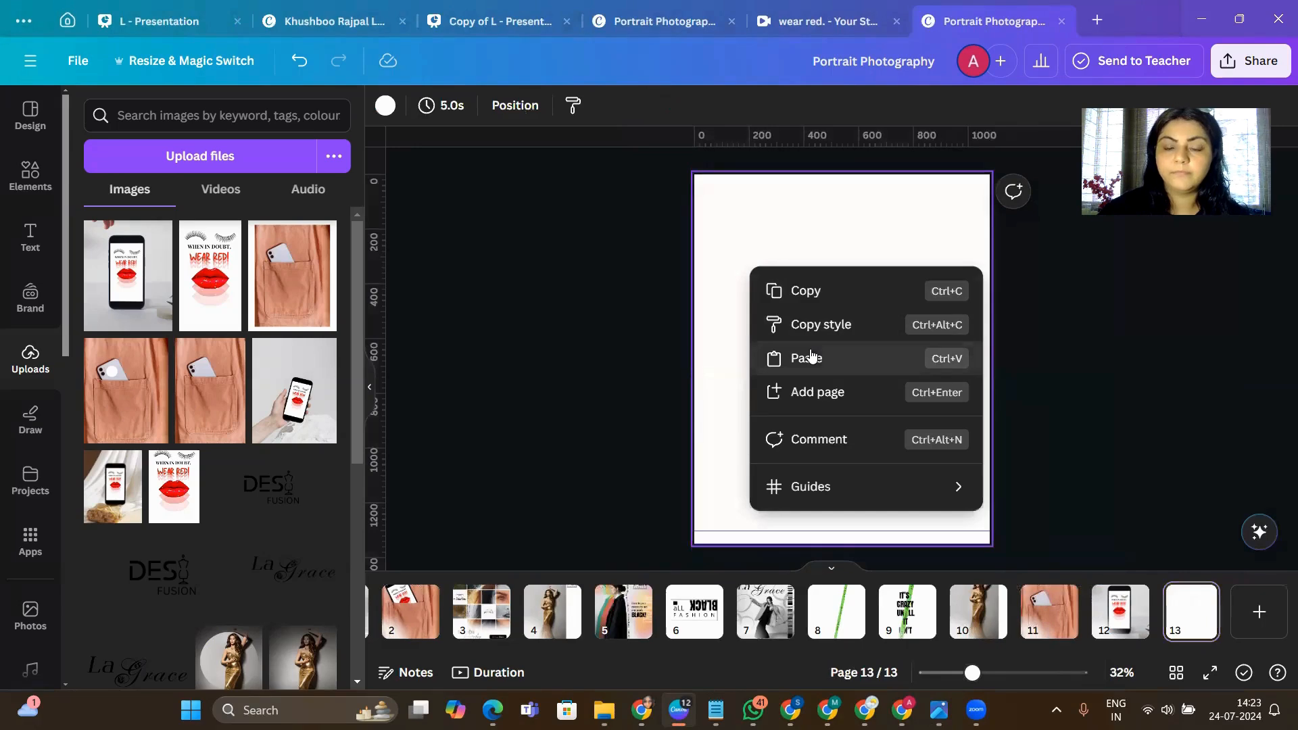
pyautogui.click(810, 350)
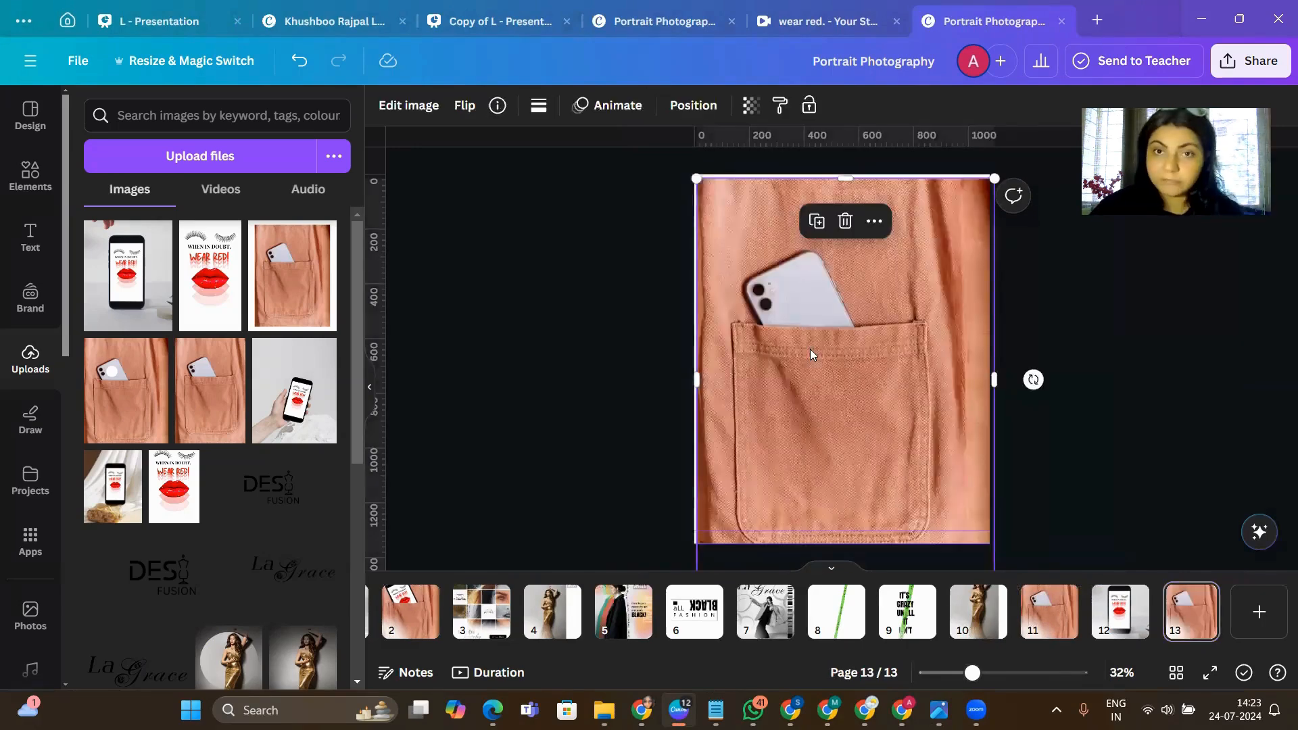
# - Shrink the pocket photo on page 13 and position it fully inside the page with a white margin all around
pyautogui.scroll(-1, 903, 427)
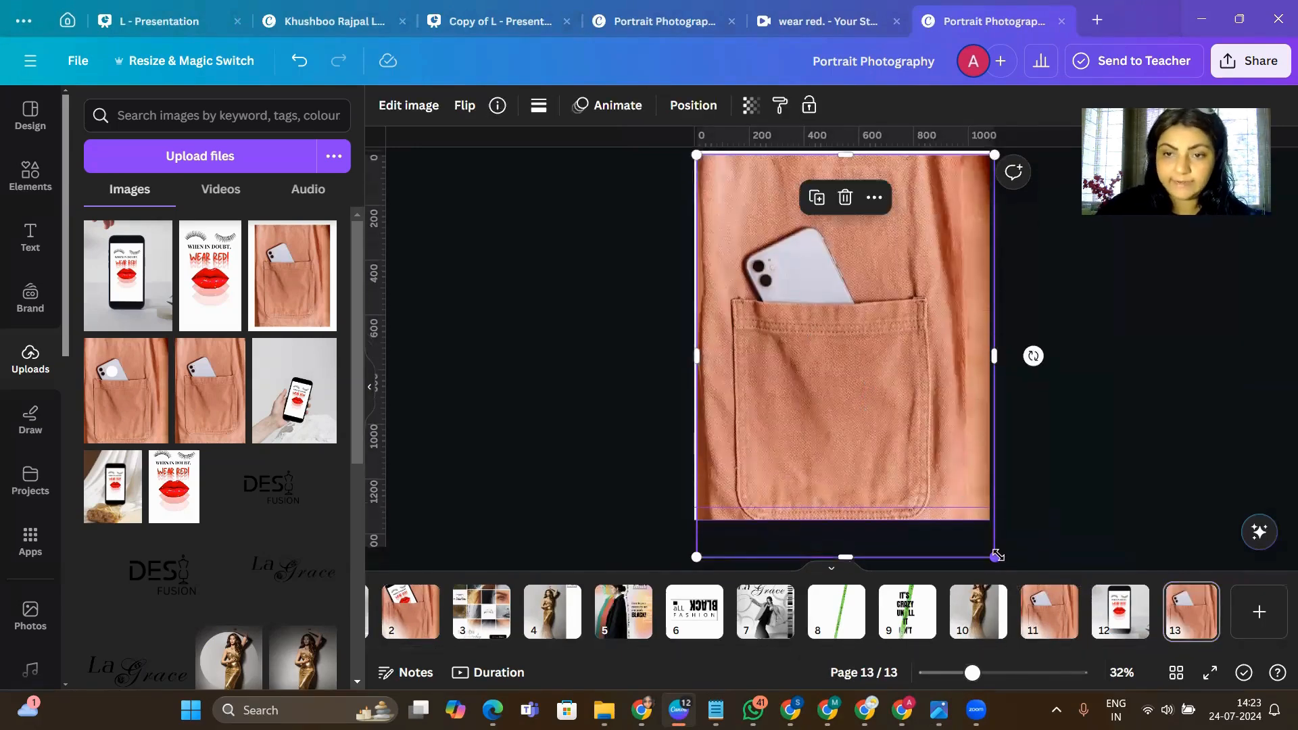
pyautogui.moveTo(994, 557); pyautogui.dragTo(977, 531)
pyautogui.moveTo(835, 348)
pyautogui.mouseDown()
pyautogui.moveTo(850, 342)
pyautogui.moveTo(847, 352)
pyautogui.mouseUp()
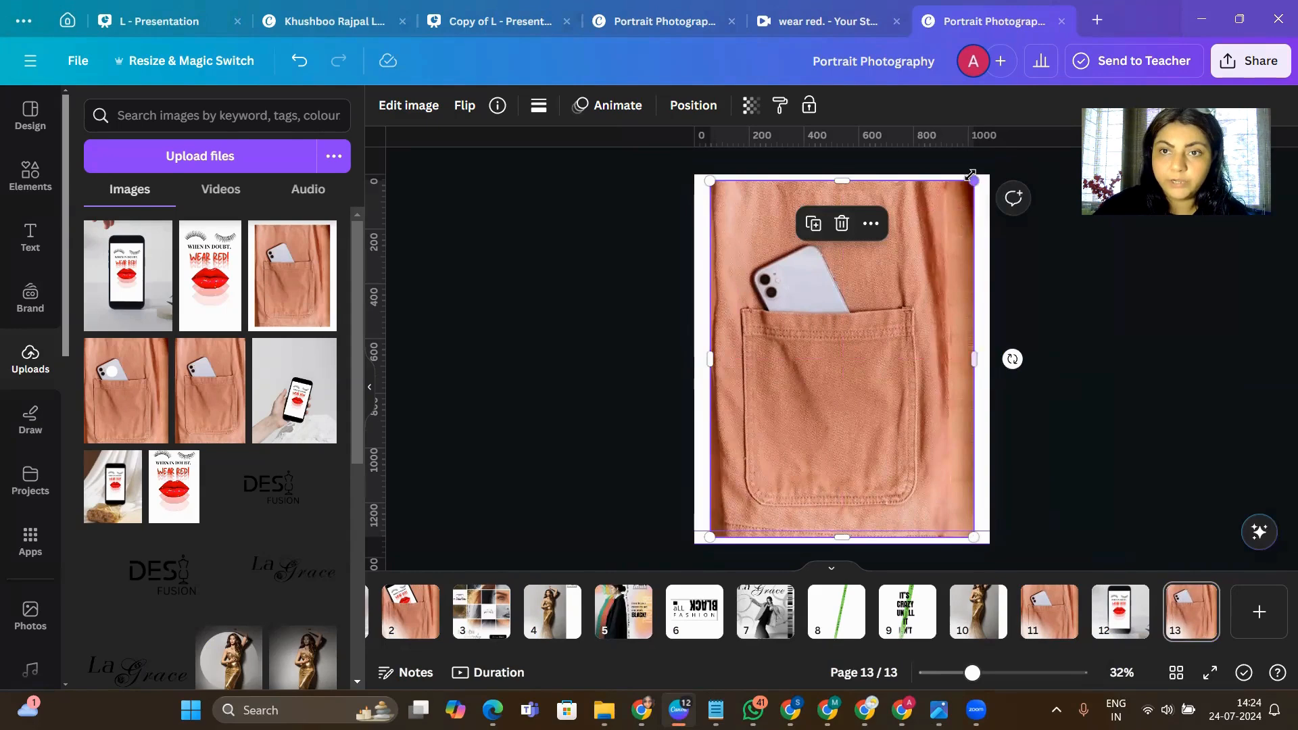
pyautogui.moveTo(971, 175); pyautogui.dragTo(964, 194)
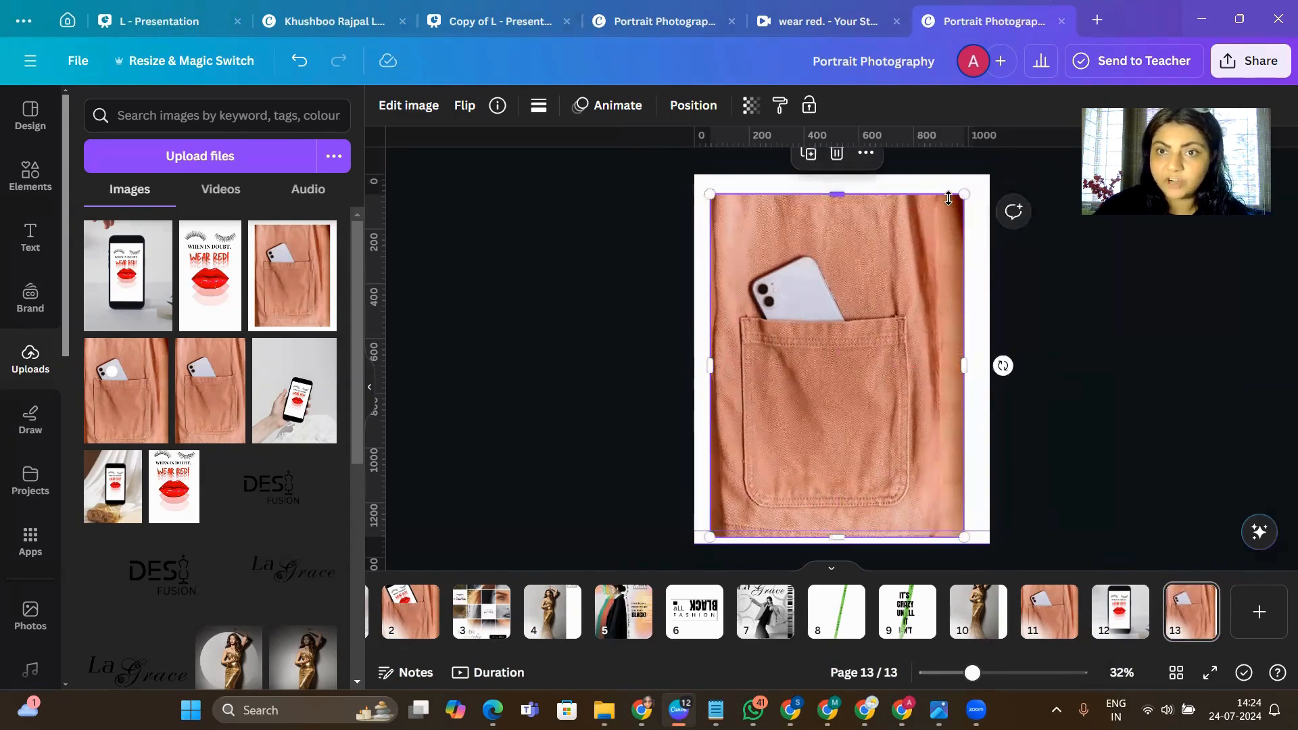
pyautogui.click(1121, 445)
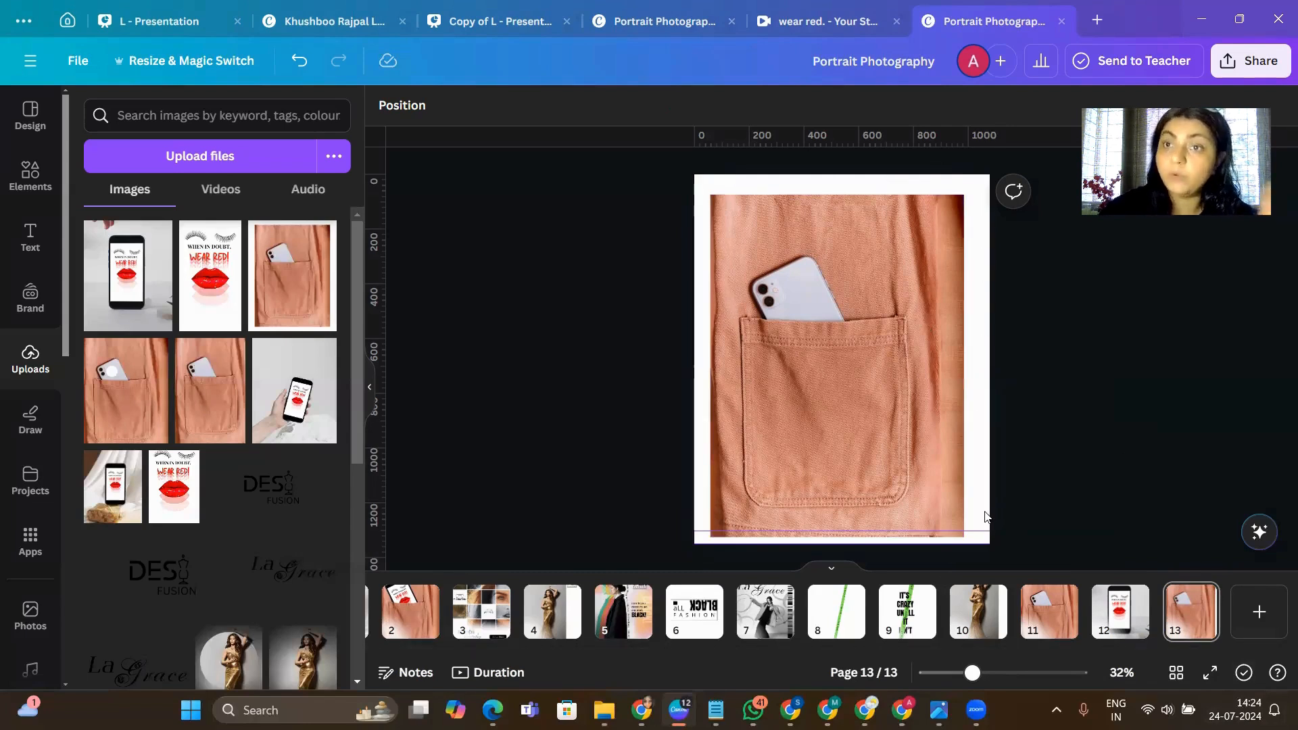
pyautogui.click(775, 278)
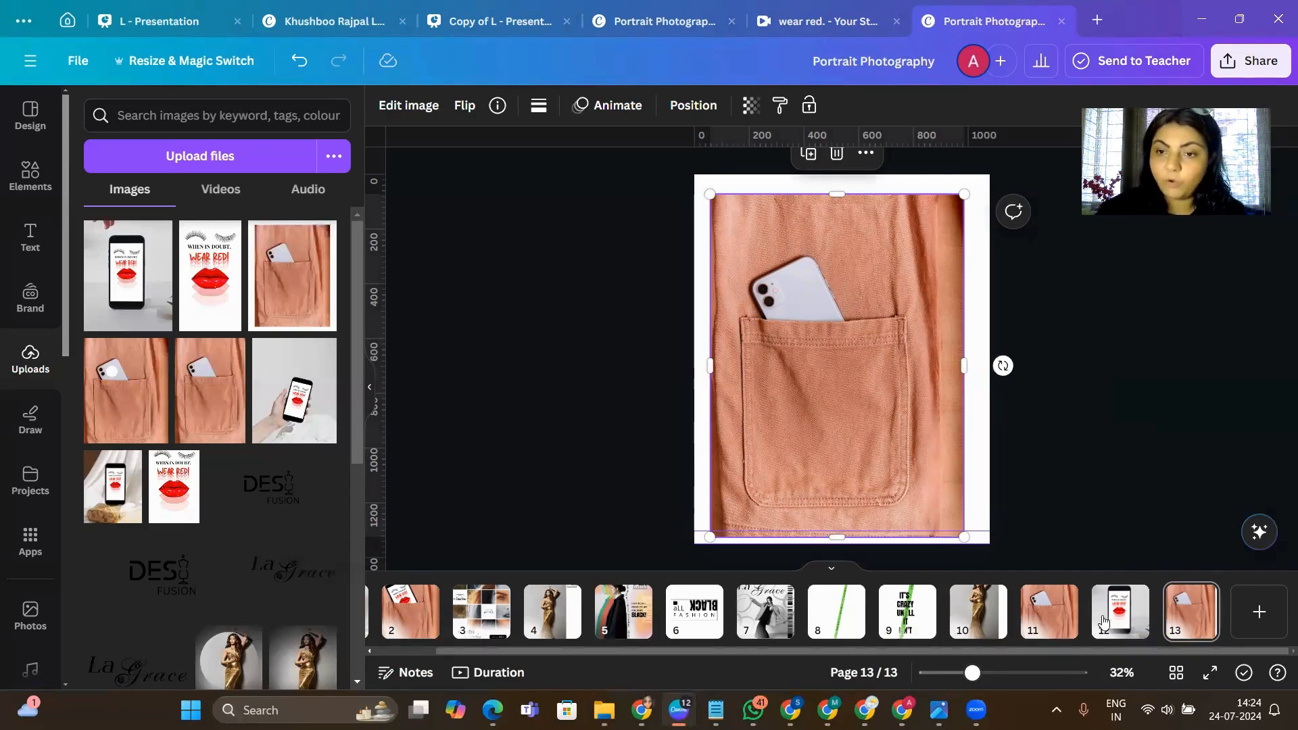
pyautogui.click(1046, 615)
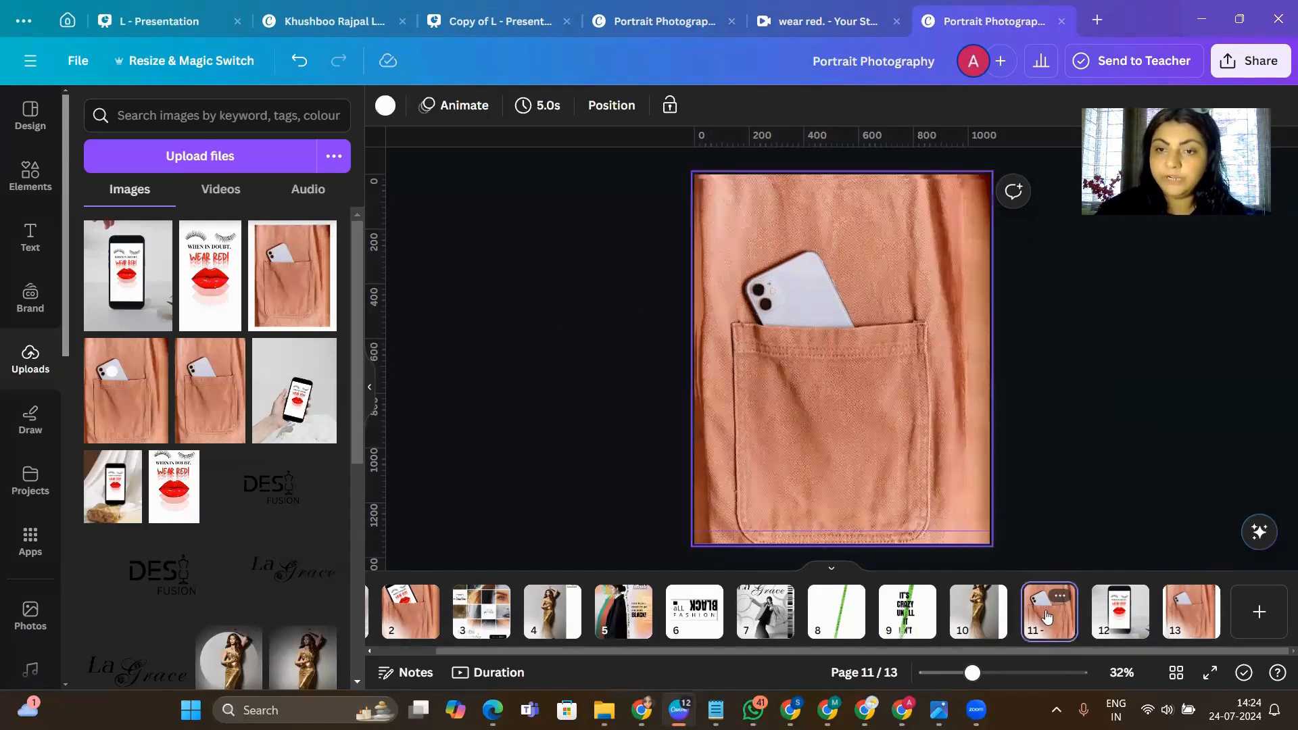
pyautogui.click(1135, 631)
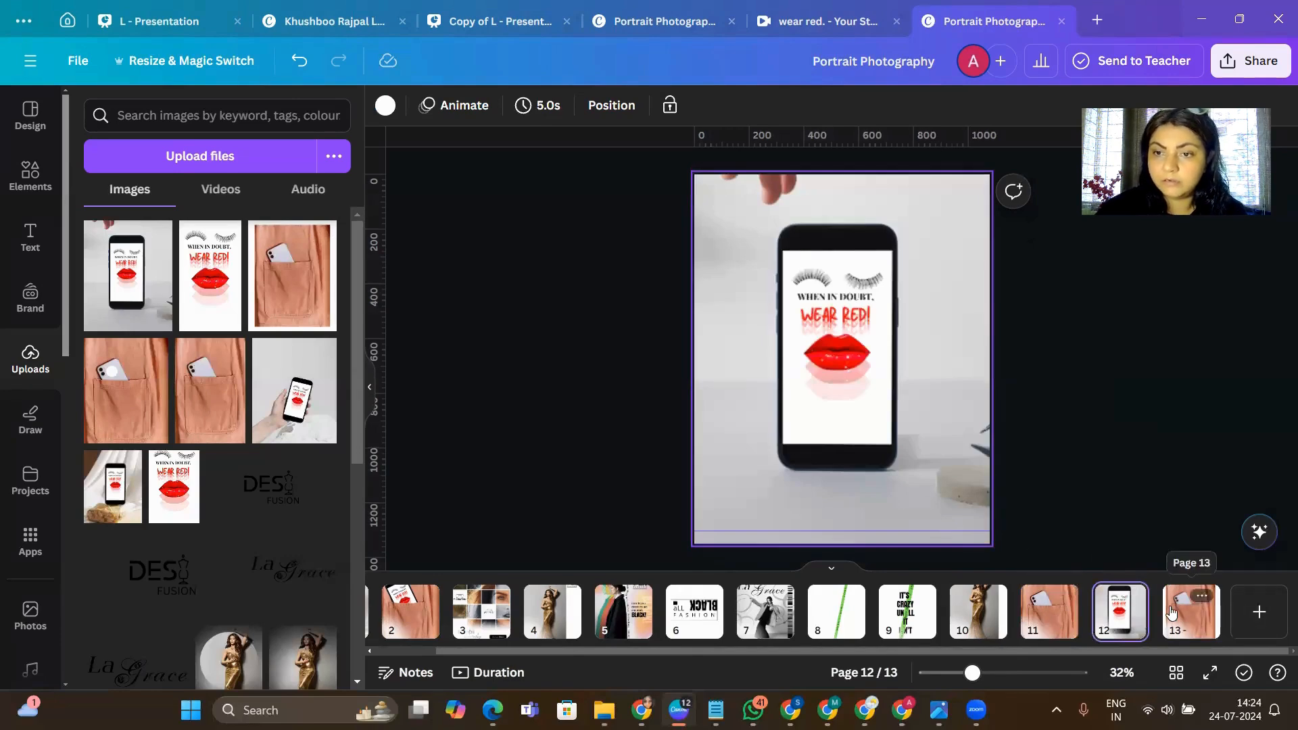
# - On page 11, cover the pocket's white phone with the "Wear Red!" phone, then add the uploaded white-bordered pocket photo on top
pyautogui.click(1191, 614)
pyautogui.click(1060, 623)
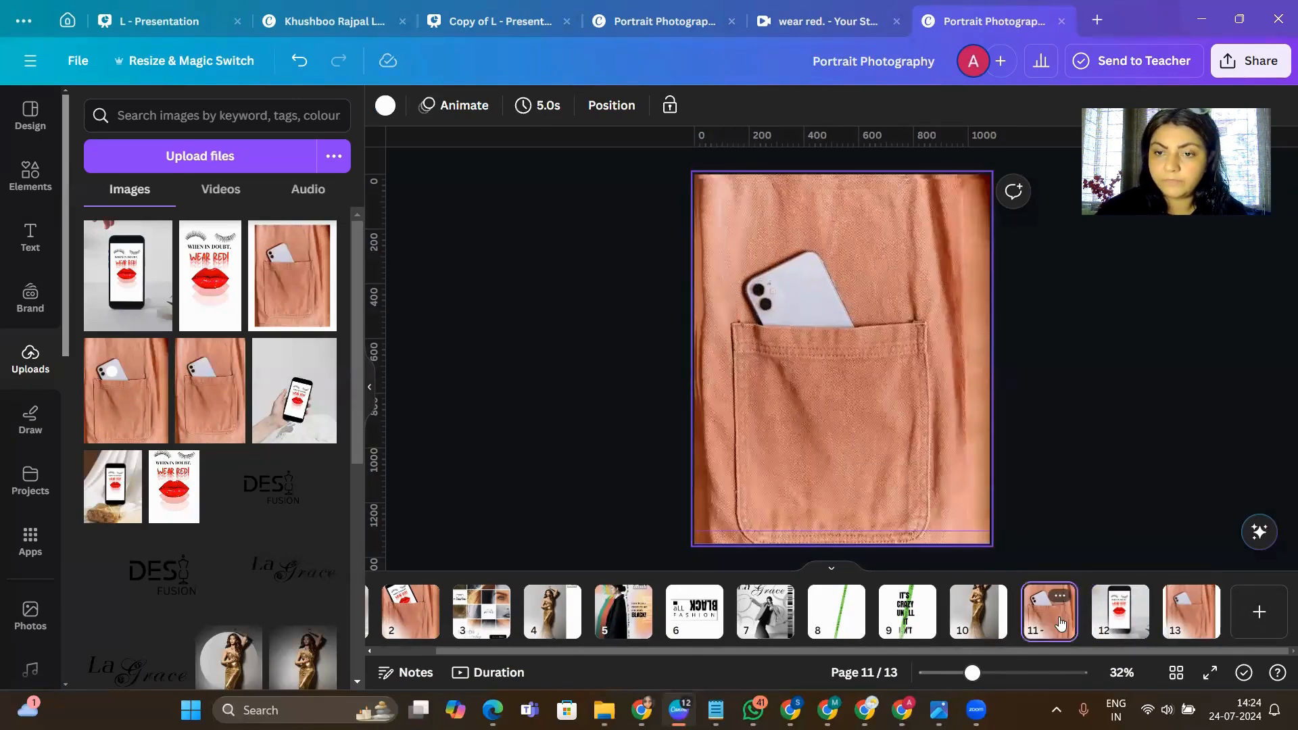
pyautogui.moveTo(776, 353); pyautogui.dragTo(1215, 376)
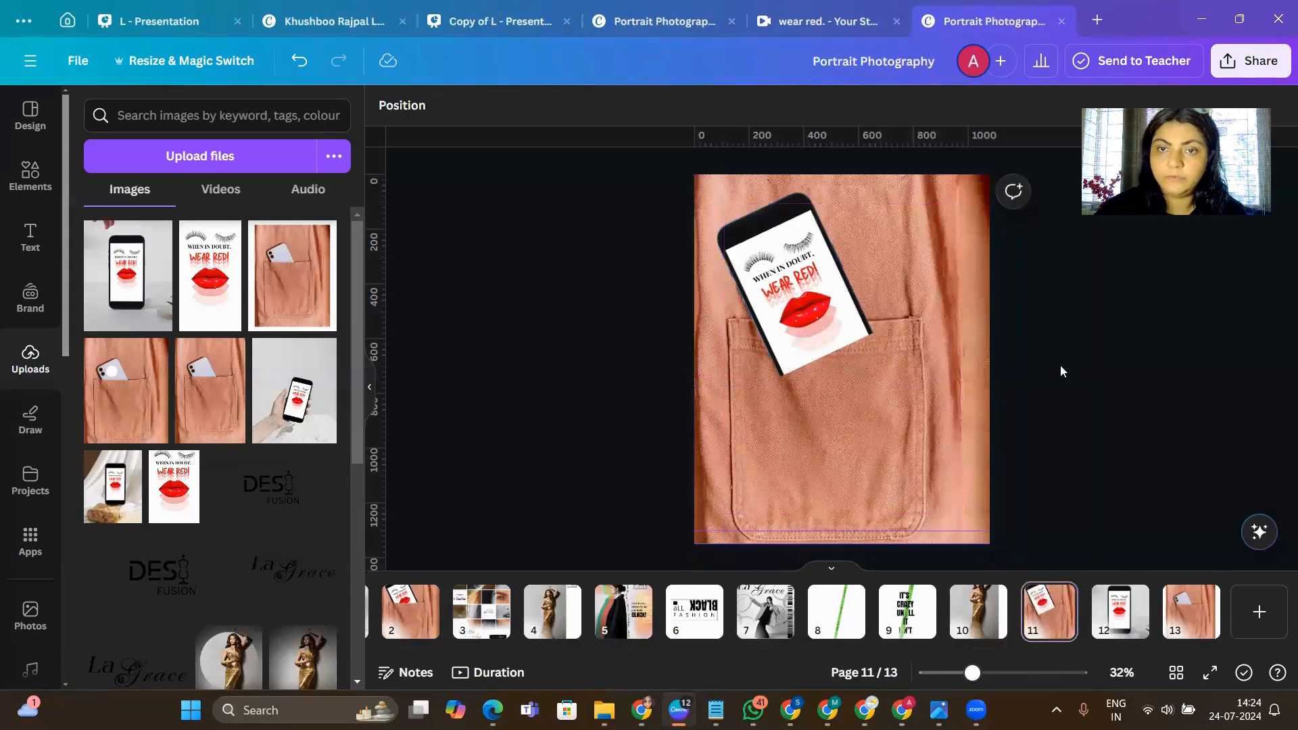
pyautogui.click(281, 282)
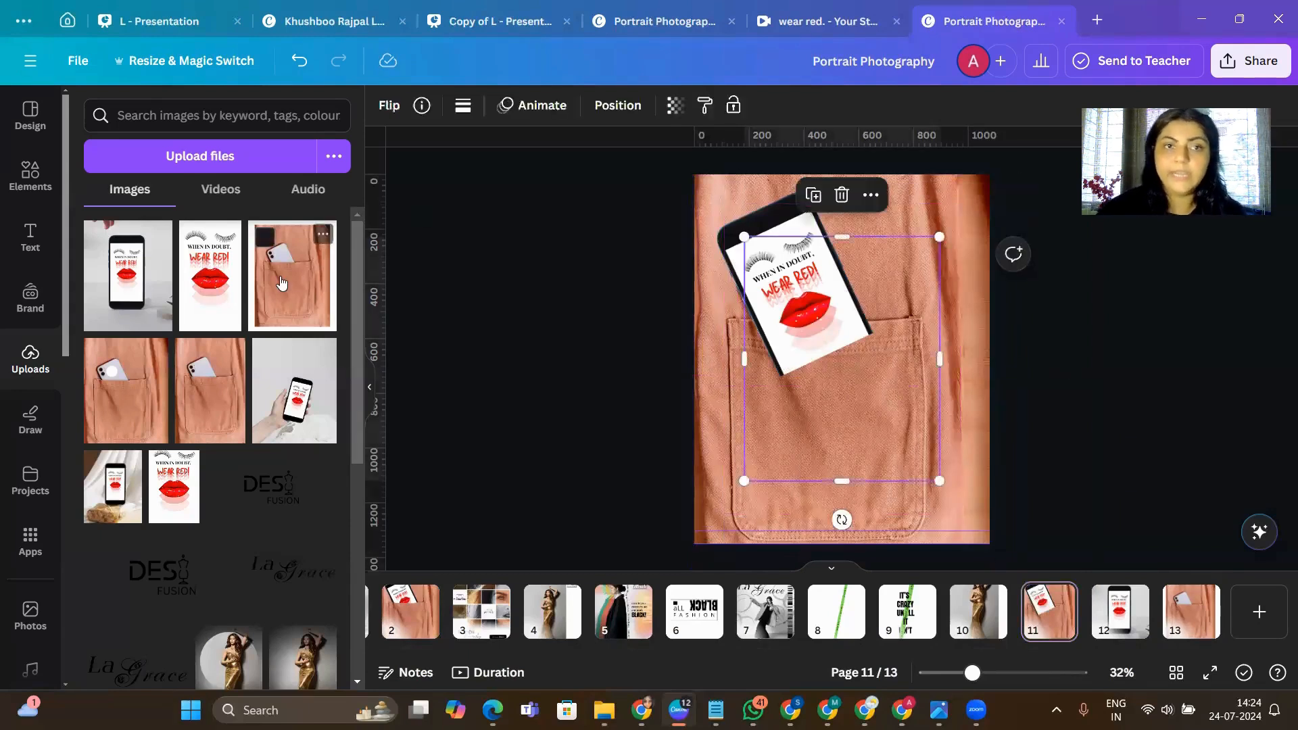
pyautogui.moveTo(831, 327)
pyautogui.mouseDown()
pyautogui.moveTo(850, 336)
pyautogui.moveTo(831, 336)
pyautogui.mouseUp()
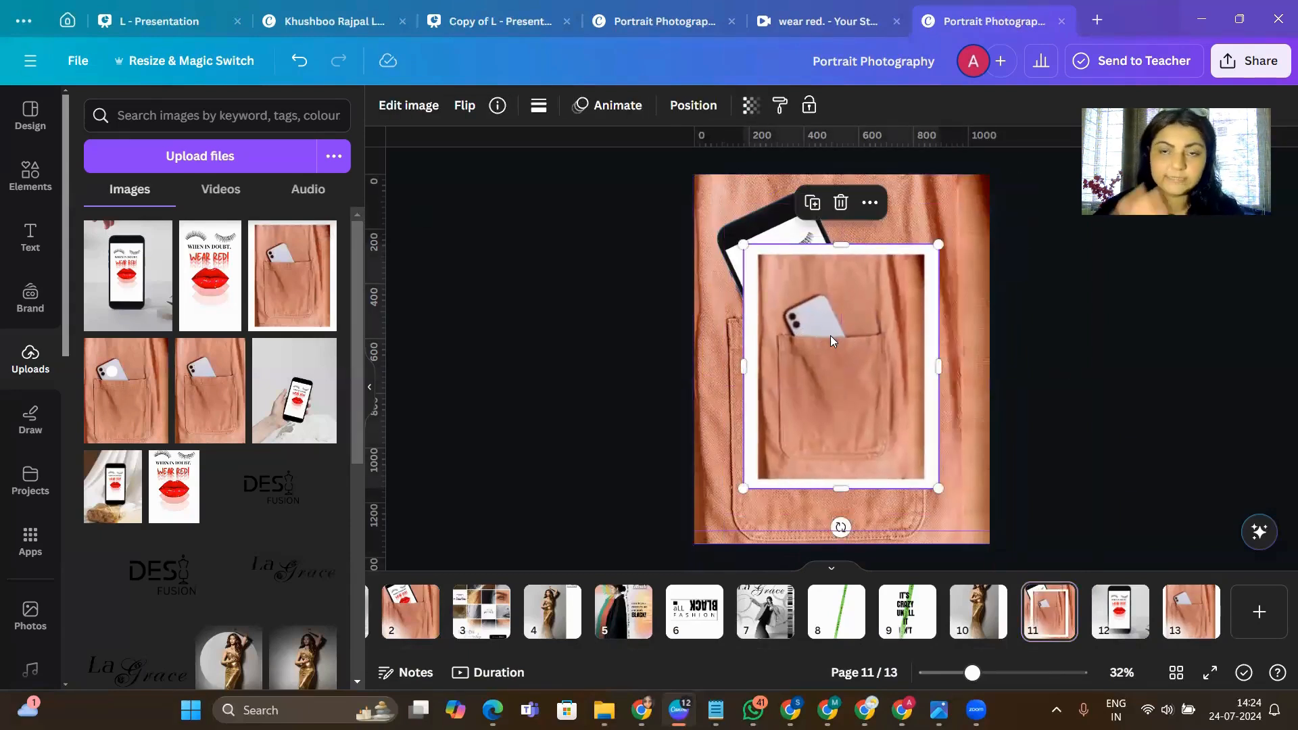
# - Remove the background from the white-bordered pocket photo with the background remover
pyautogui.click(401, 109)
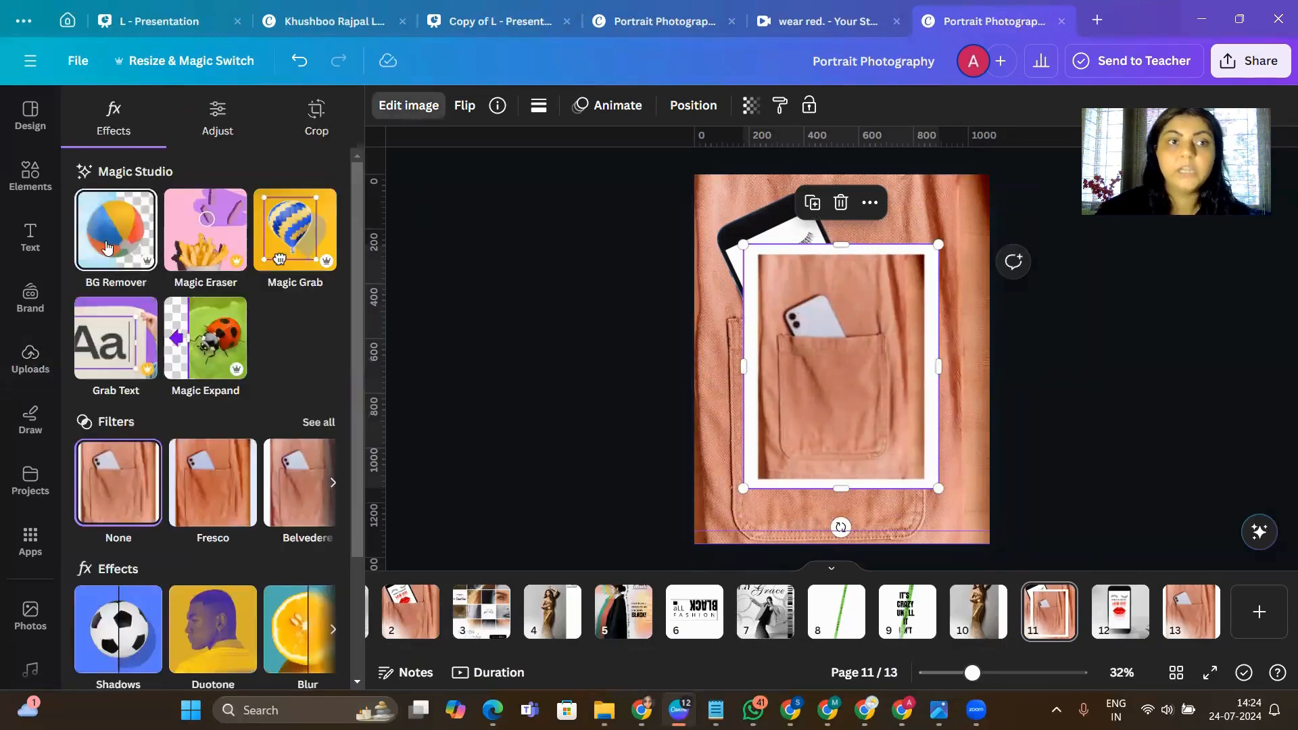
pyautogui.click(106, 247)
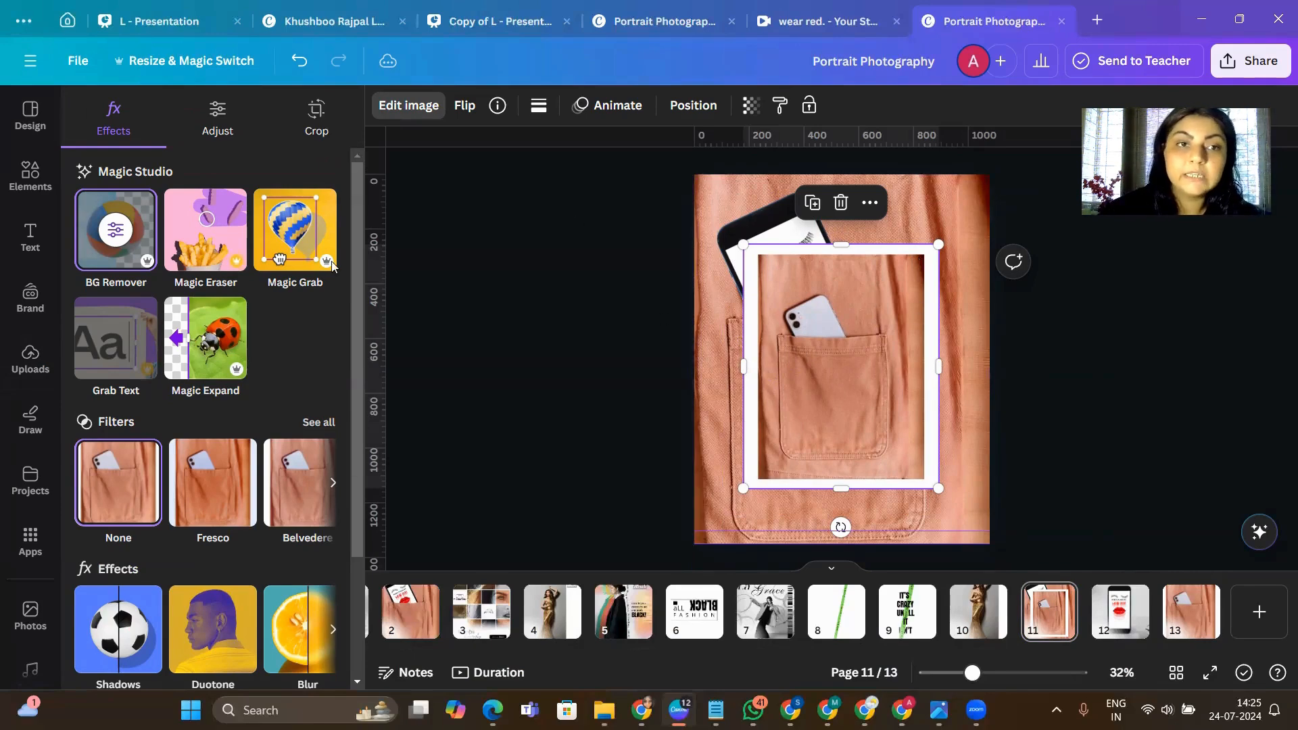
pyautogui.click(142, 212)
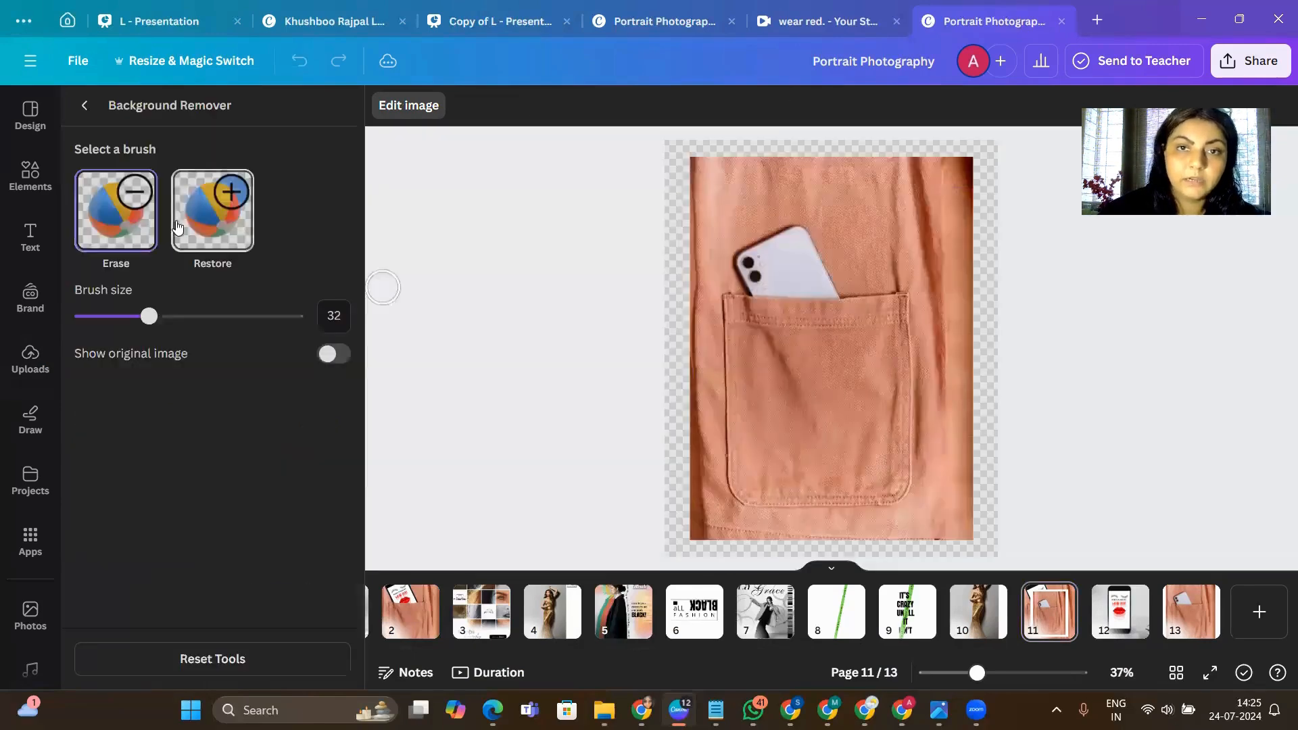
pyautogui.click(87, 108)
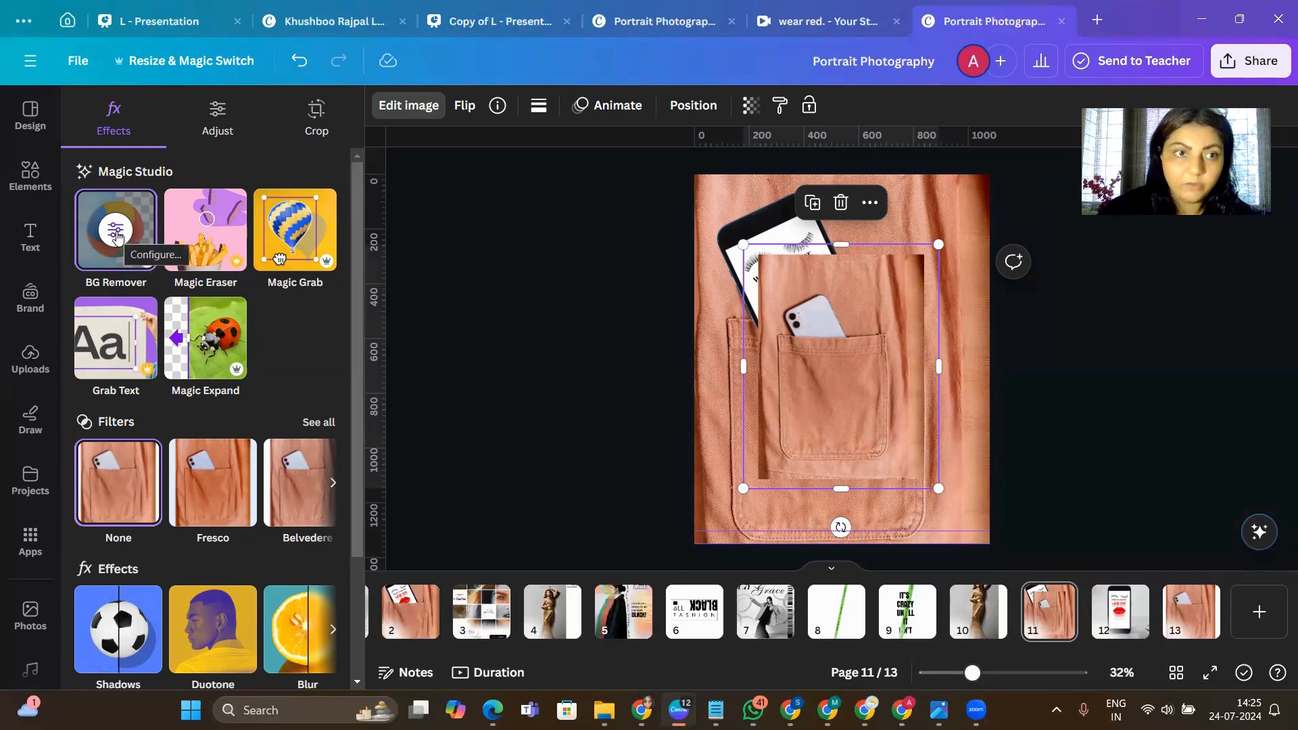
# - Set the background eraser to brush size 45 and erase the fabric and most of the white phone above the pocket
pyautogui.click(115, 236)
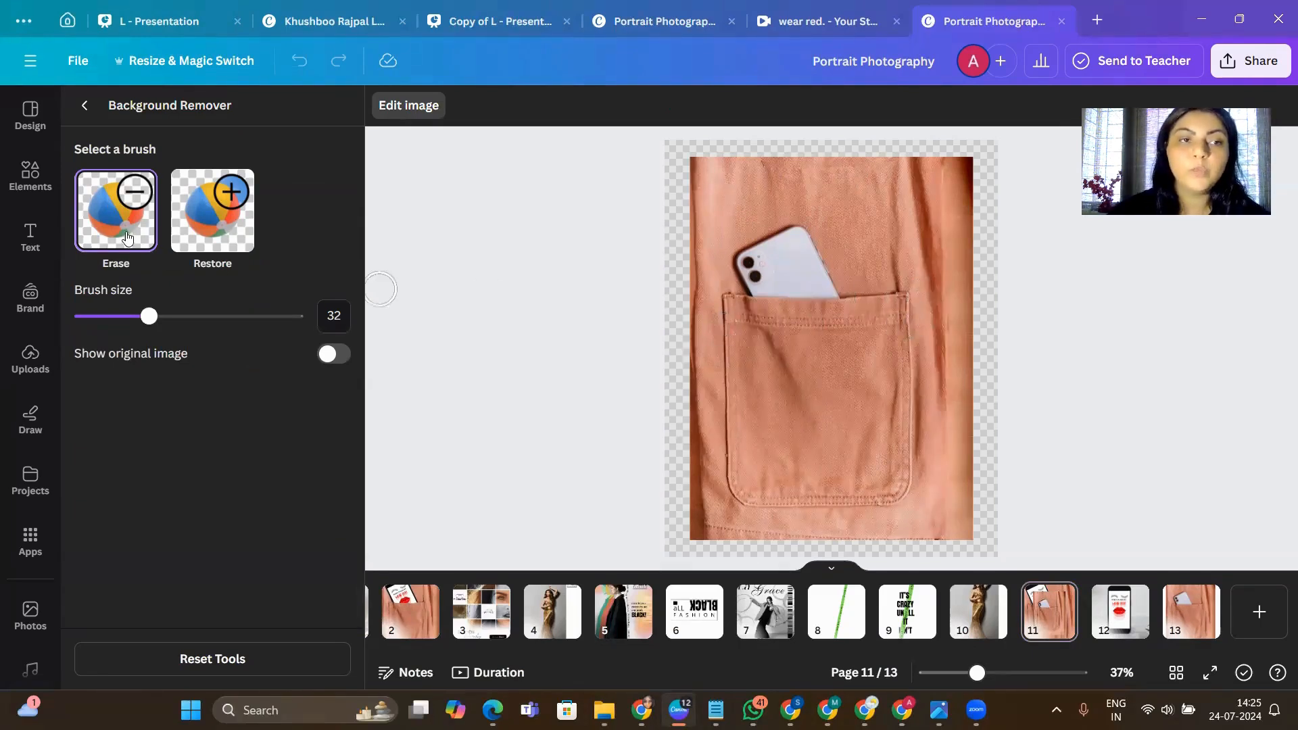
pyautogui.click(180, 321)
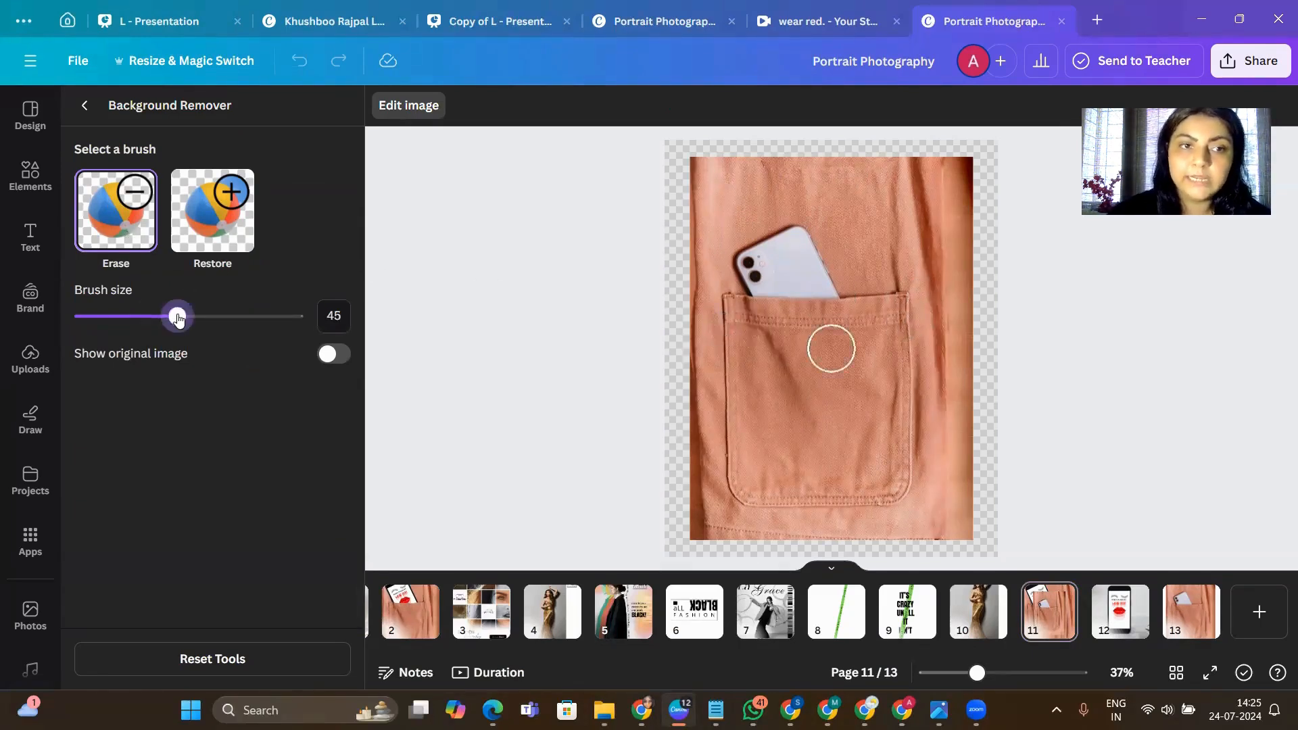
pyautogui.moveTo(698, 171)
pyautogui.mouseDown()
pyautogui.moveTo(802, 159)
pyautogui.moveTo(1028, 163)
pyautogui.moveTo(716, 161)
pyautogui.moveTo(1000, 161)
pyautogui.moveTo(736, 167)
pyautogui.moveTo(610, 189)
pyautogui.moveTo(1048, 213)
pyautogui.moveTo(680, 242)
pyautogui.moveTo(701, 263)
pyautogui.moveTo(969, 255)
pyautogui.mouseUp()
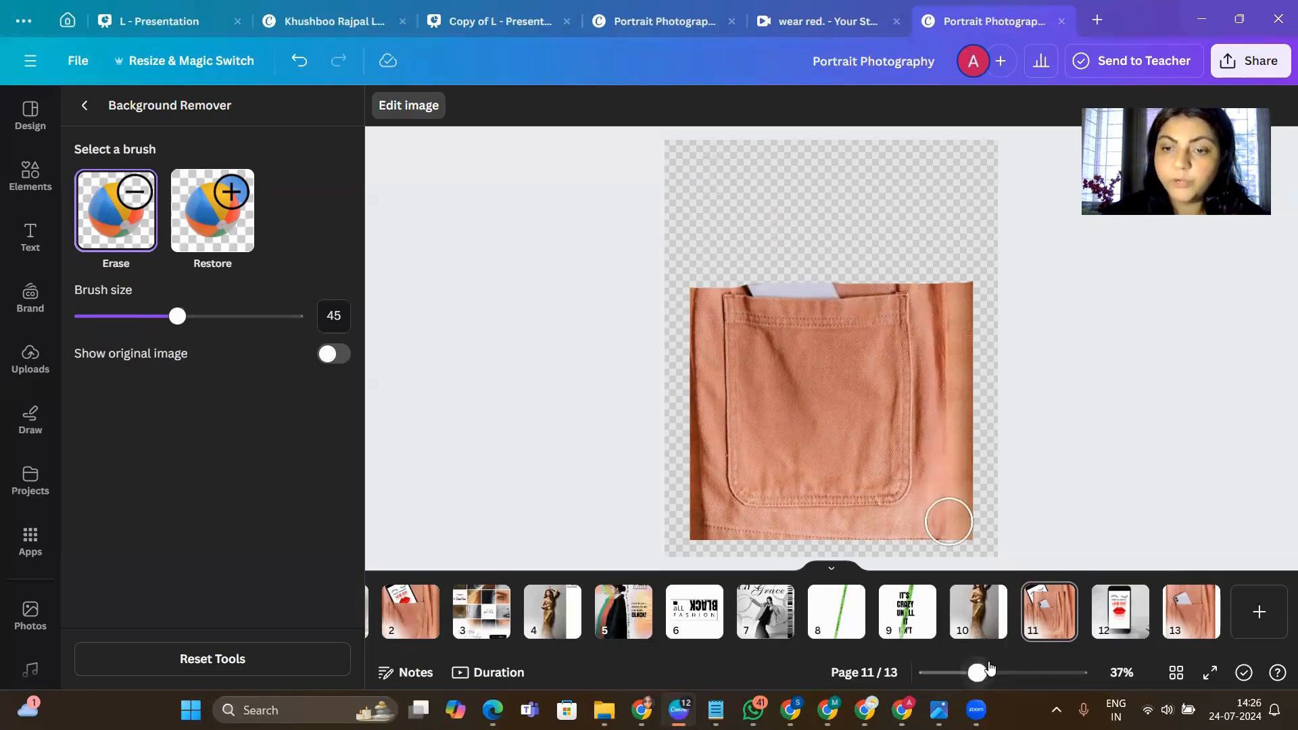
# - Reduce the eraser to size 21 and erase more of the phone and fabric just above the pocket's upper edge
pyautogui.moveTo(988, 668); pyautogui.dragTo(1016, 671)
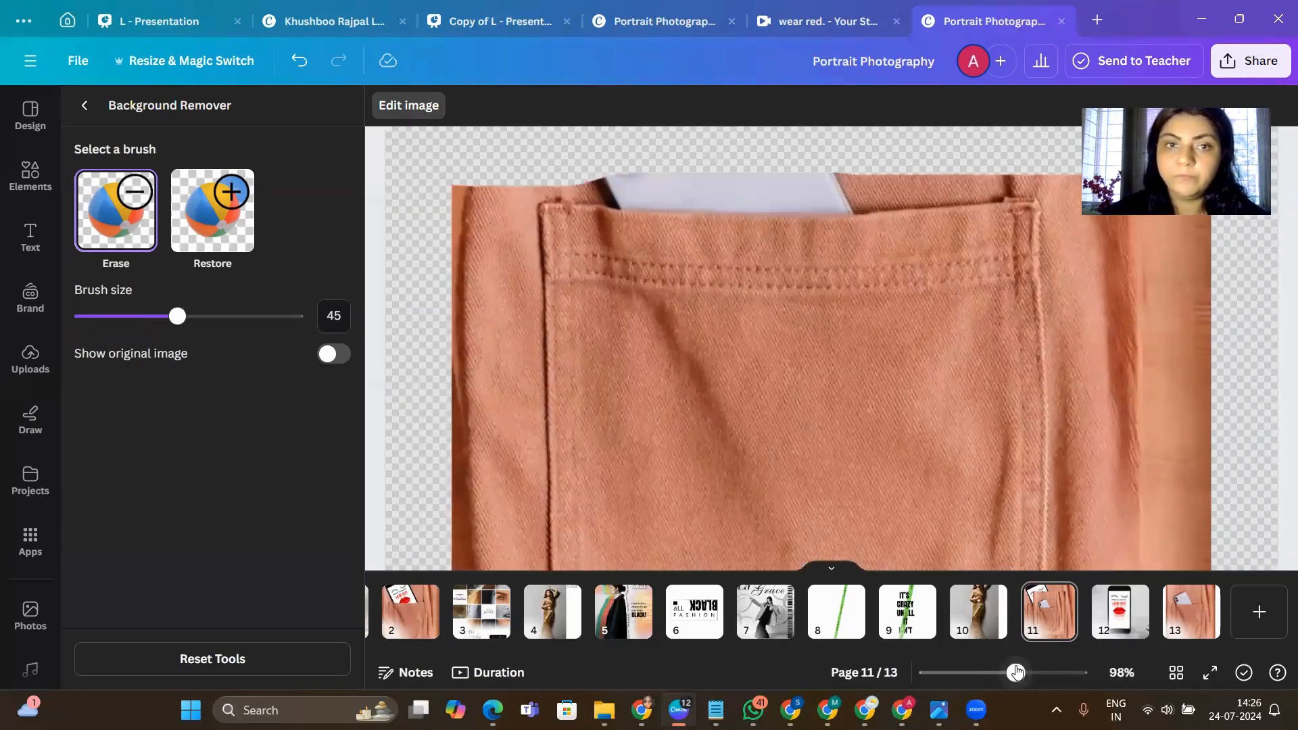
pyautogui.moveTo(177, 323); pyautogui.dragTo(125, 323)
pyautogui.moveTo(547, 139)
pyautogui.mouseDown()
pyautogui.moveTo(592, 169)
pyautogui.moveTo(1030, 158)
pyautogui.mouseUp()
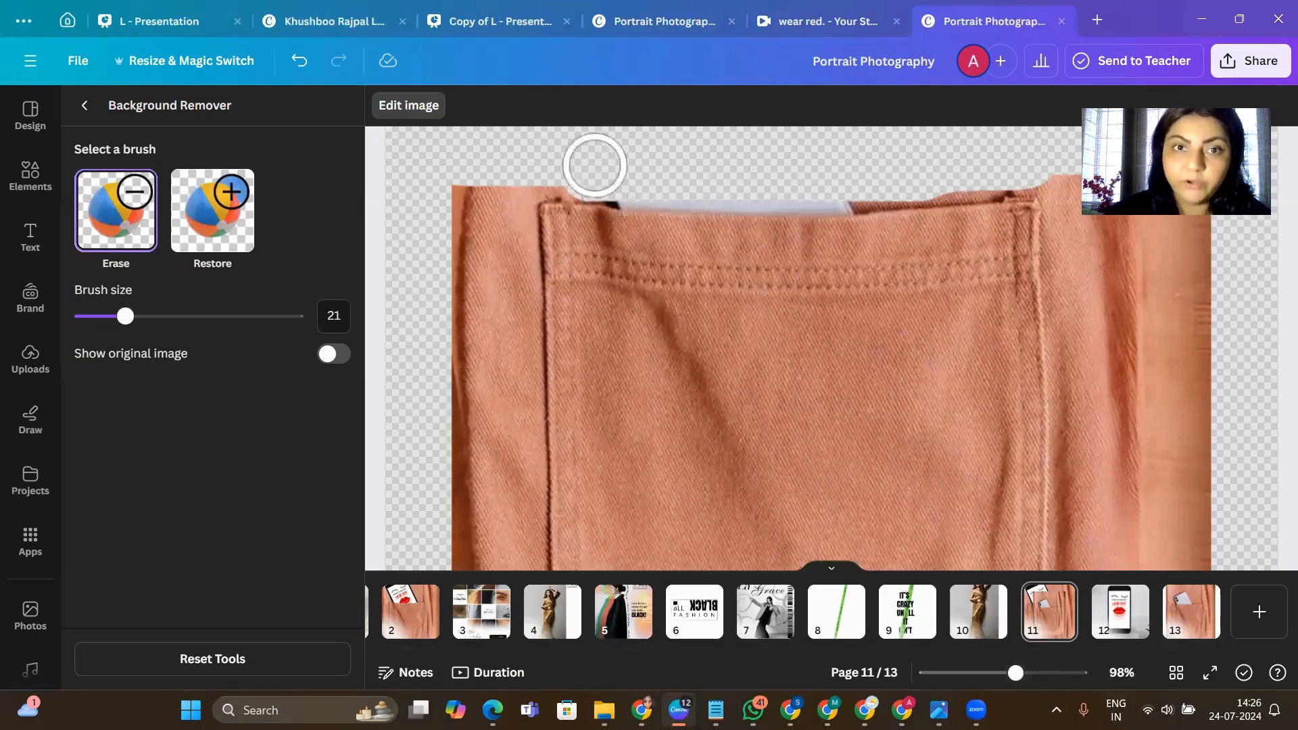
# - Reduce the eraser to size 9 and clear the fabric beside the pocket's upper left corner, including the leftover speck
pyautogui.click(112, 317)
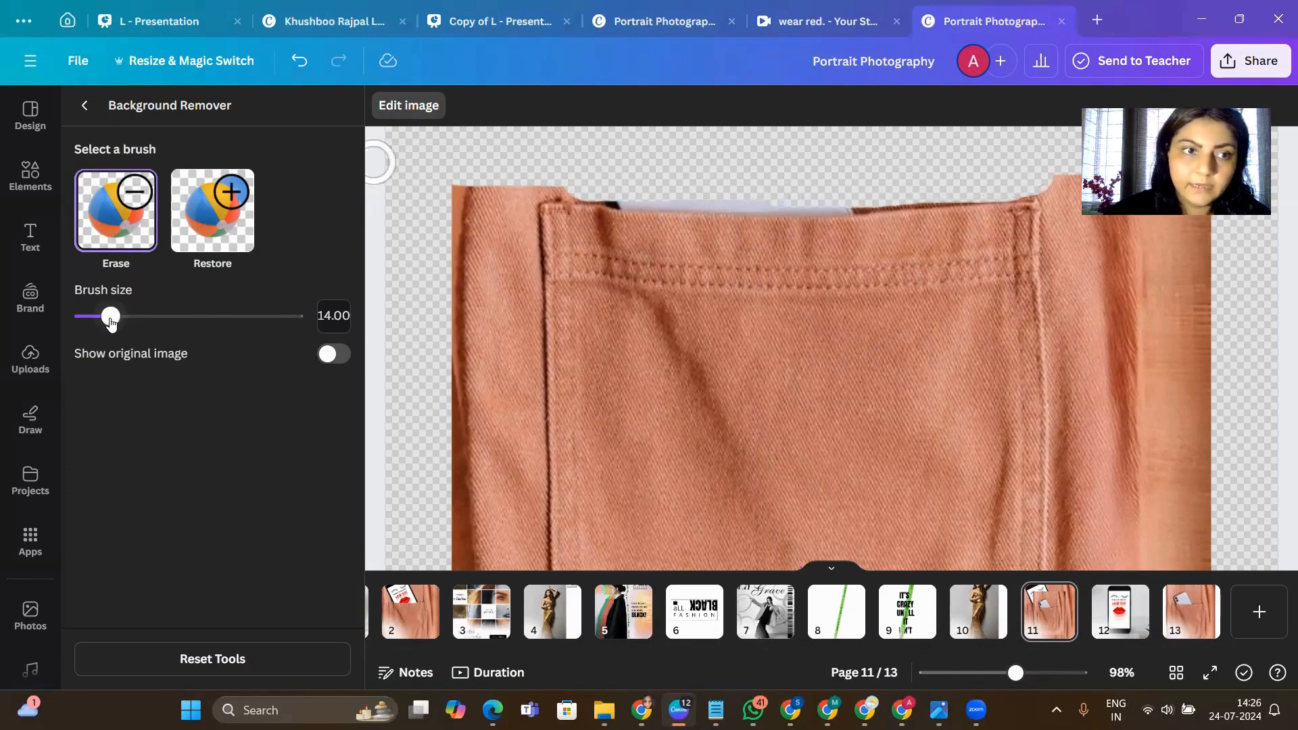
pyautogui.moveTo(110, 315); pyautogui.dragTo(99, 315)
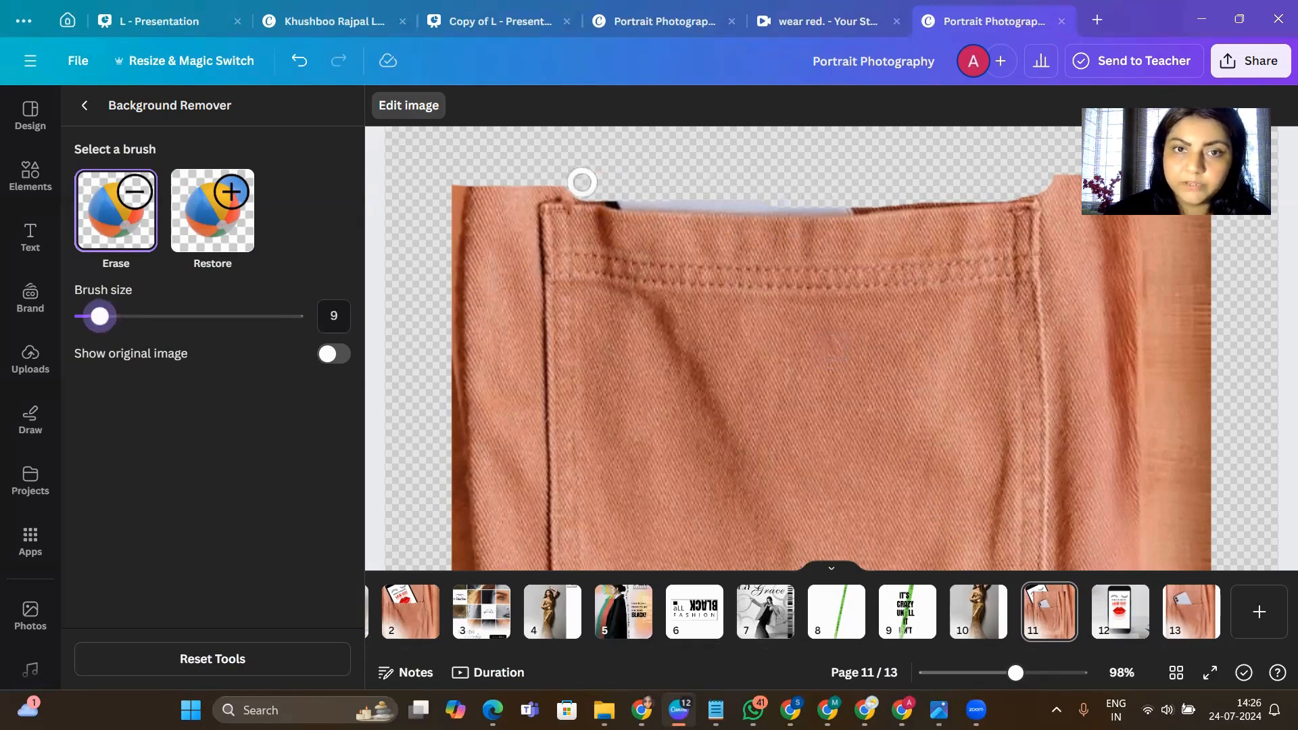
pyautogui.moveTo(517, 187); pyautogui.dragTo(415, 217)
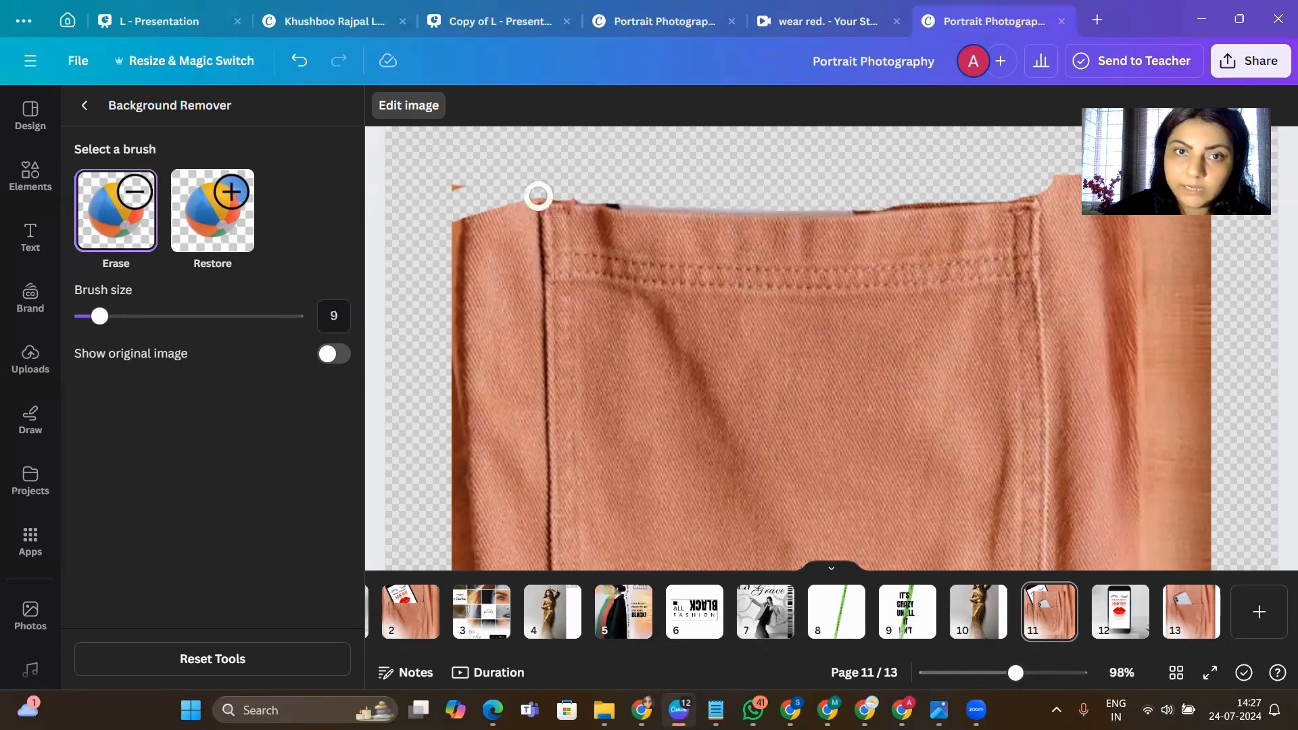
pyautogui.click(453, 182)
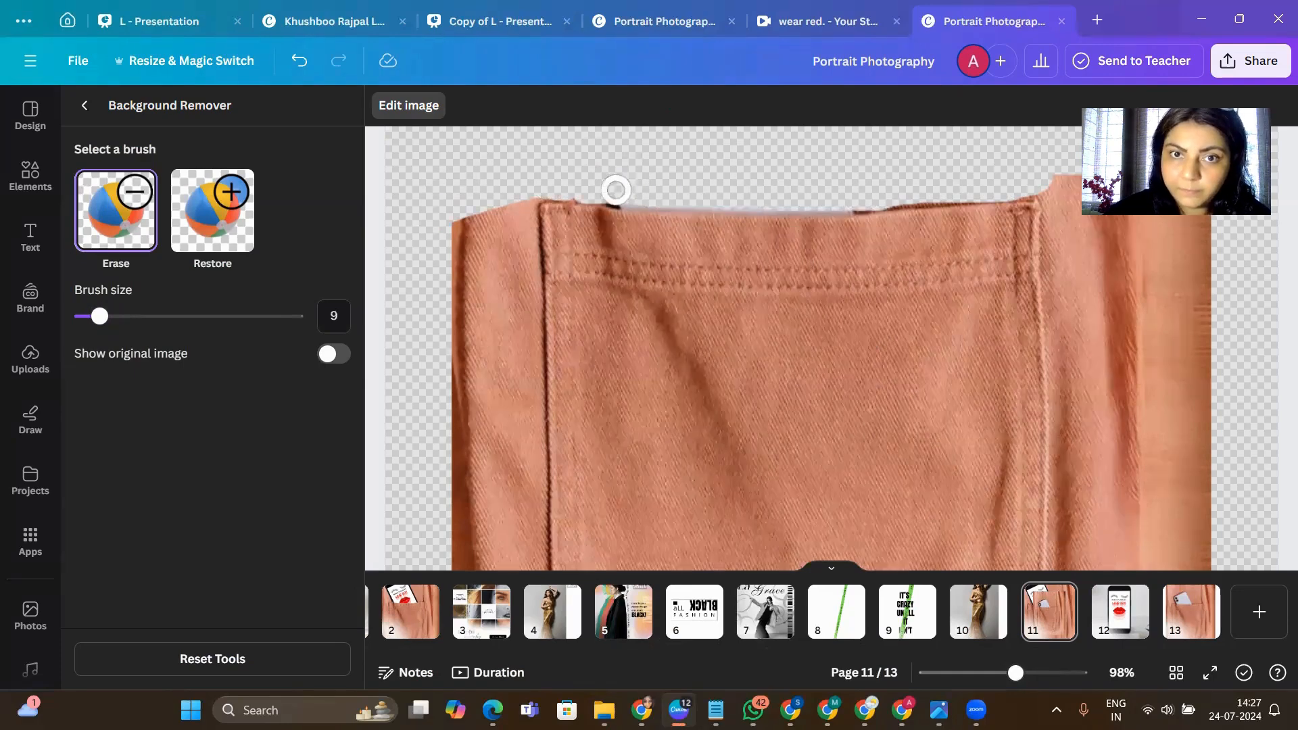
# - Erase the remaining phone slivers along the pocket's upper edge with brush size 7, undo a stray stroke and leave the background remover
pyautogui.moveTo(100, 316); pyautogui.dragTo(95, 317)
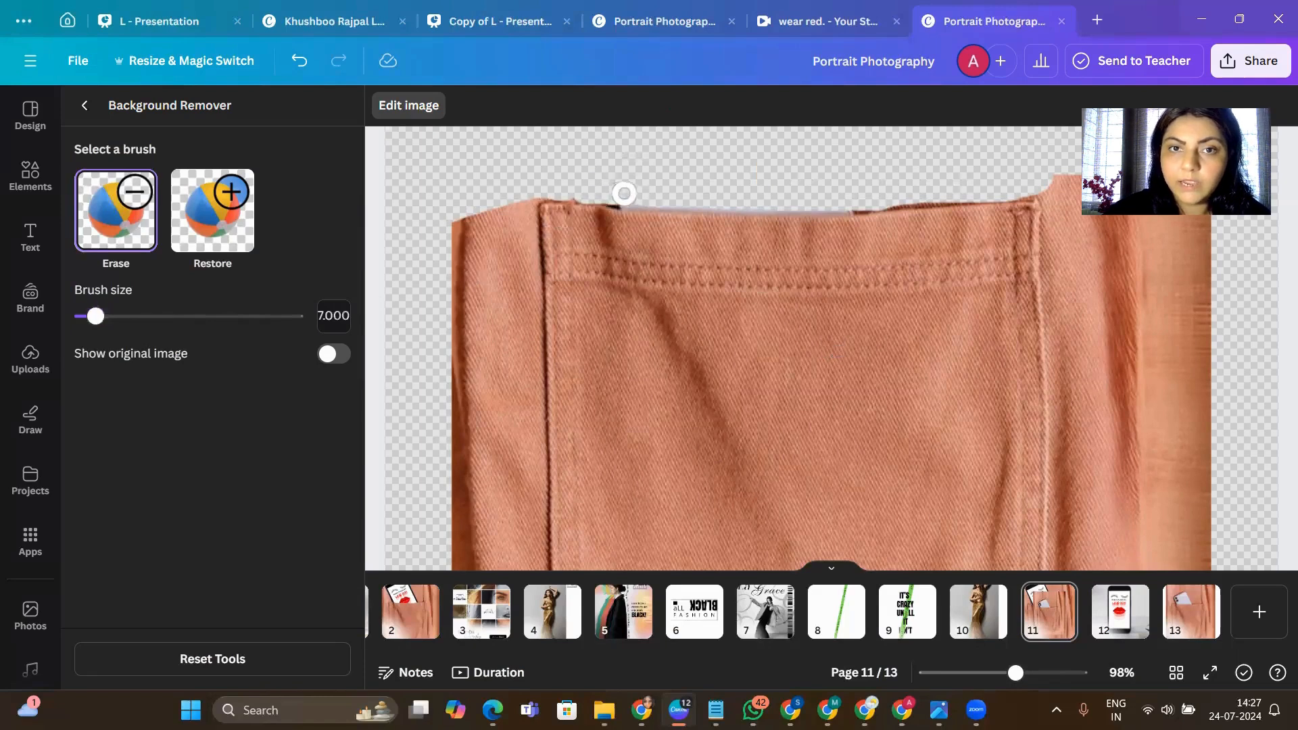
pyautogui.moveTo(633, 199)
pyautogui.mouseDown()
pyautogui.moveTo(802, 203)
pyautogui.moveTo(987, 186)
pyautogui.mouseUp()
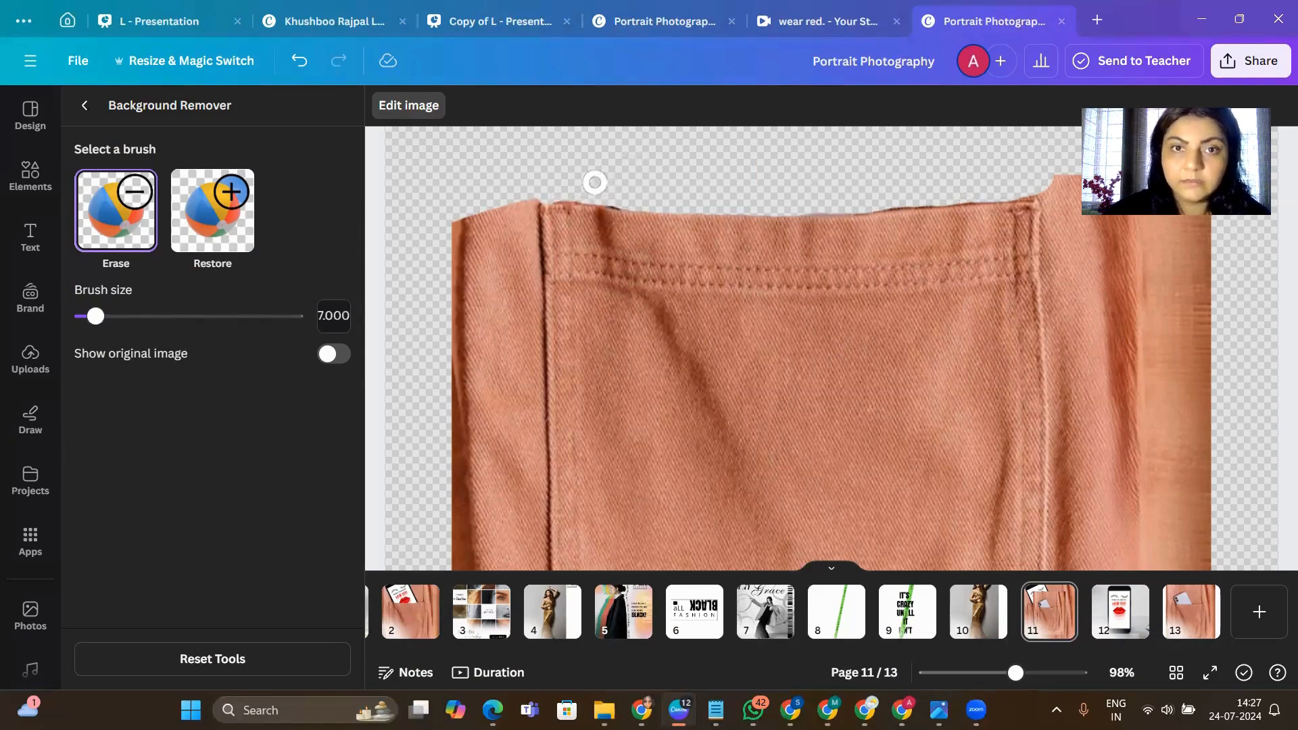
pyautogui.hotkey('ctrl', 'z')
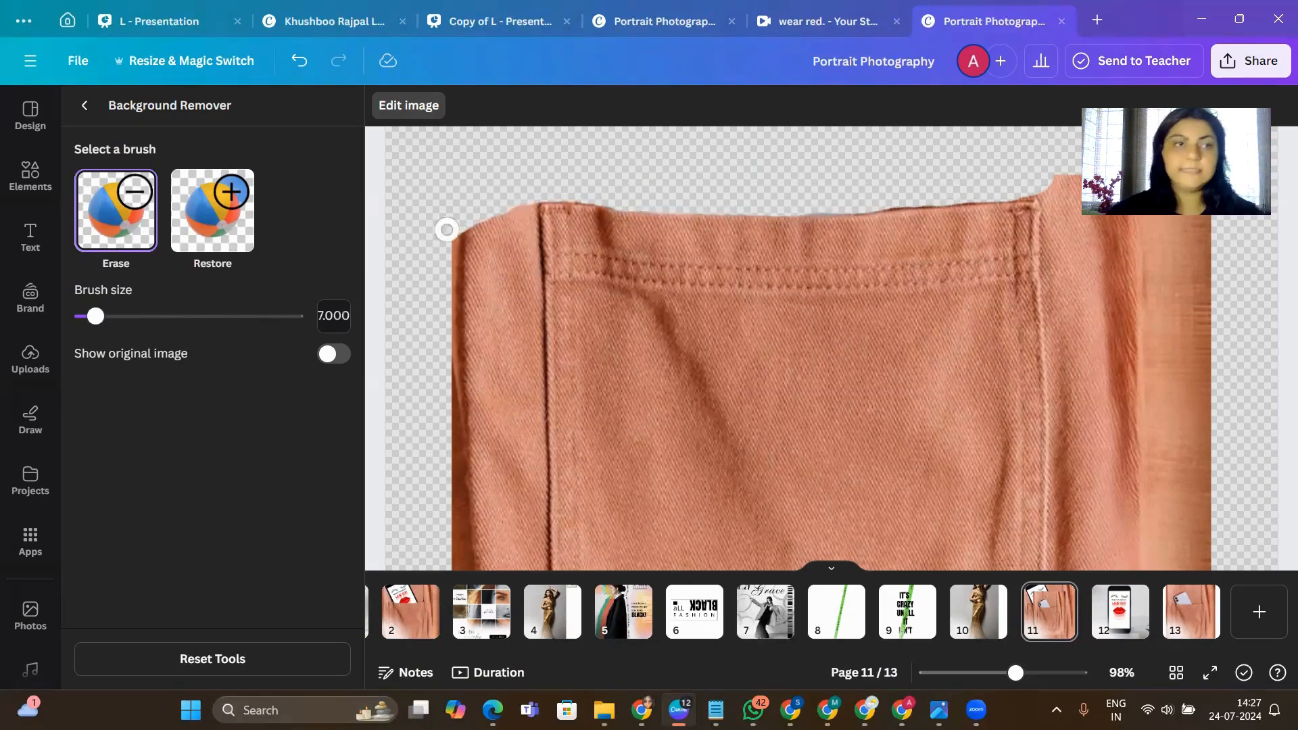
pyautogui.click(87, 108)
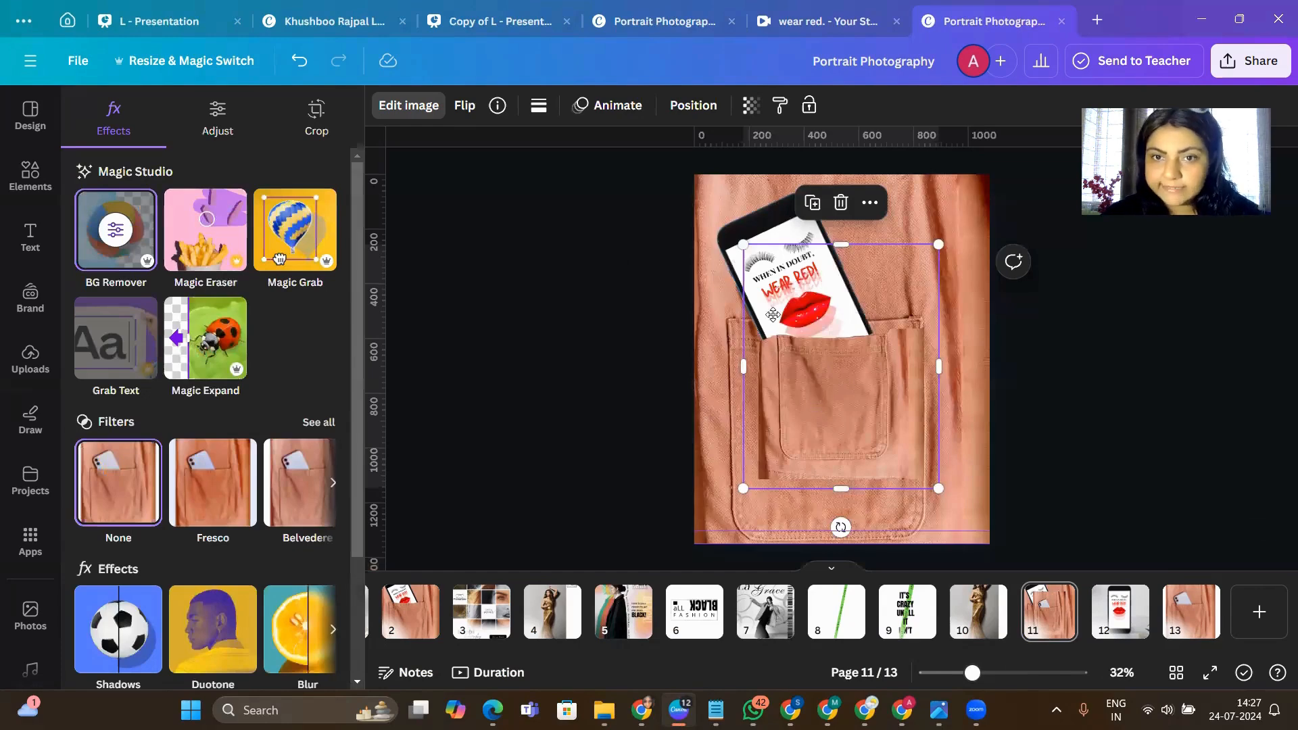
# - Enlarge the pocket cut-out to about 1,243 × 1,554 and move it over the pocket in the full photo
pyautogui.moveTo(772, 315); pyautogui.dragTo(760, 401)
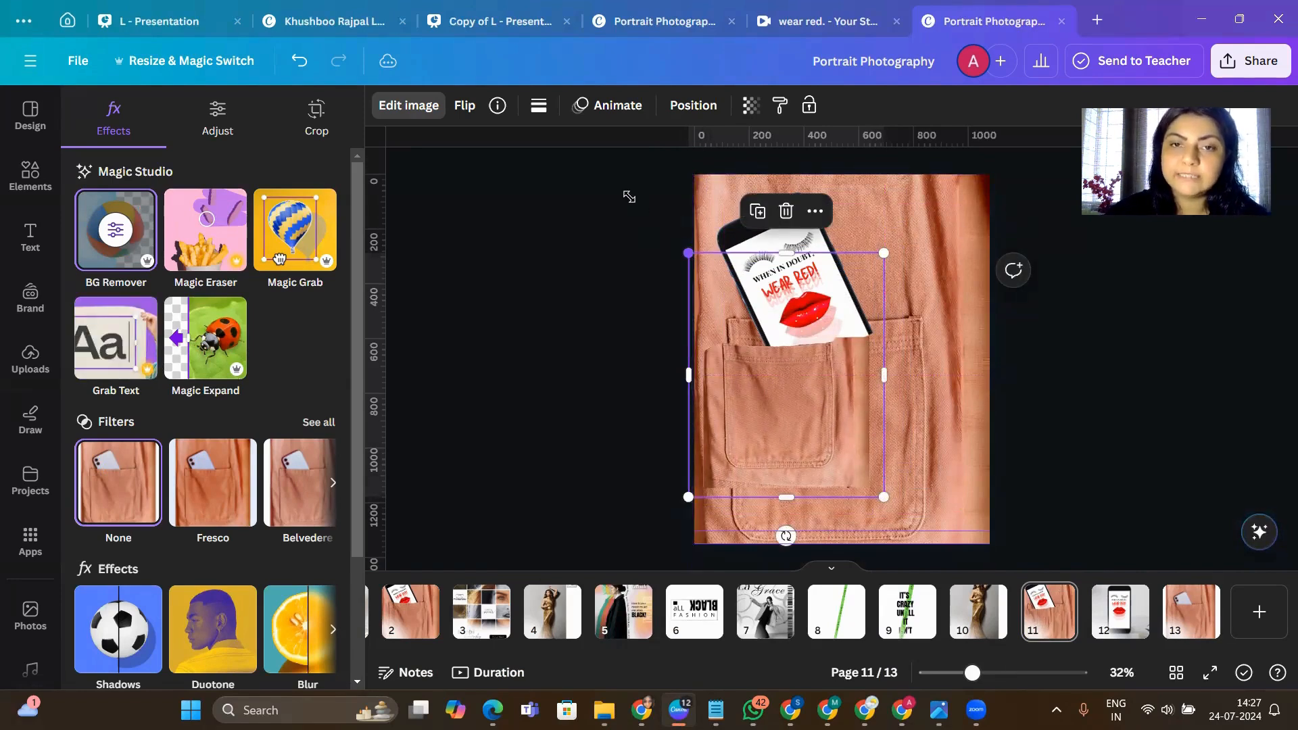
pyautogui.moveTo(688, 252); pyautogui.dragTo(630, 196)
pyautogui.moveTo(737, 335); pyautogui.dragTo(775, 396)
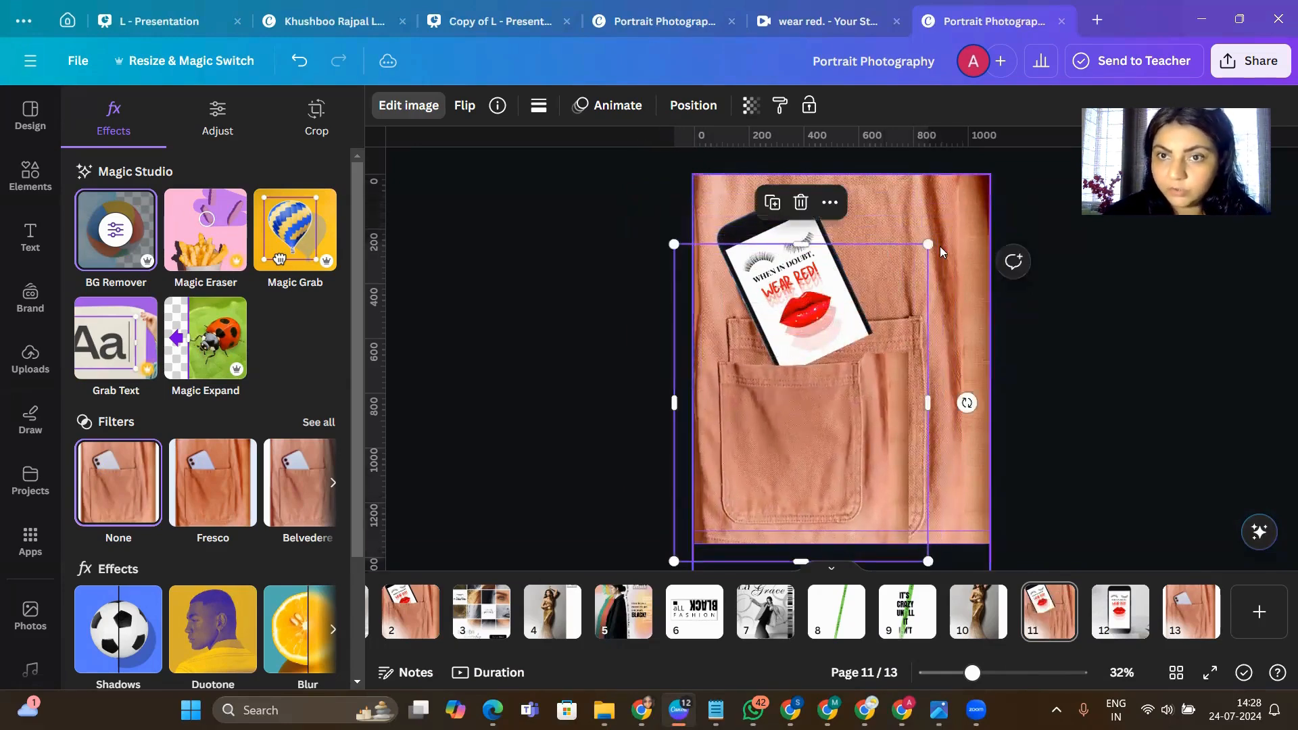
pyautogui.moveTo(931, 245); pyautogui.dragTo(1073, 215)
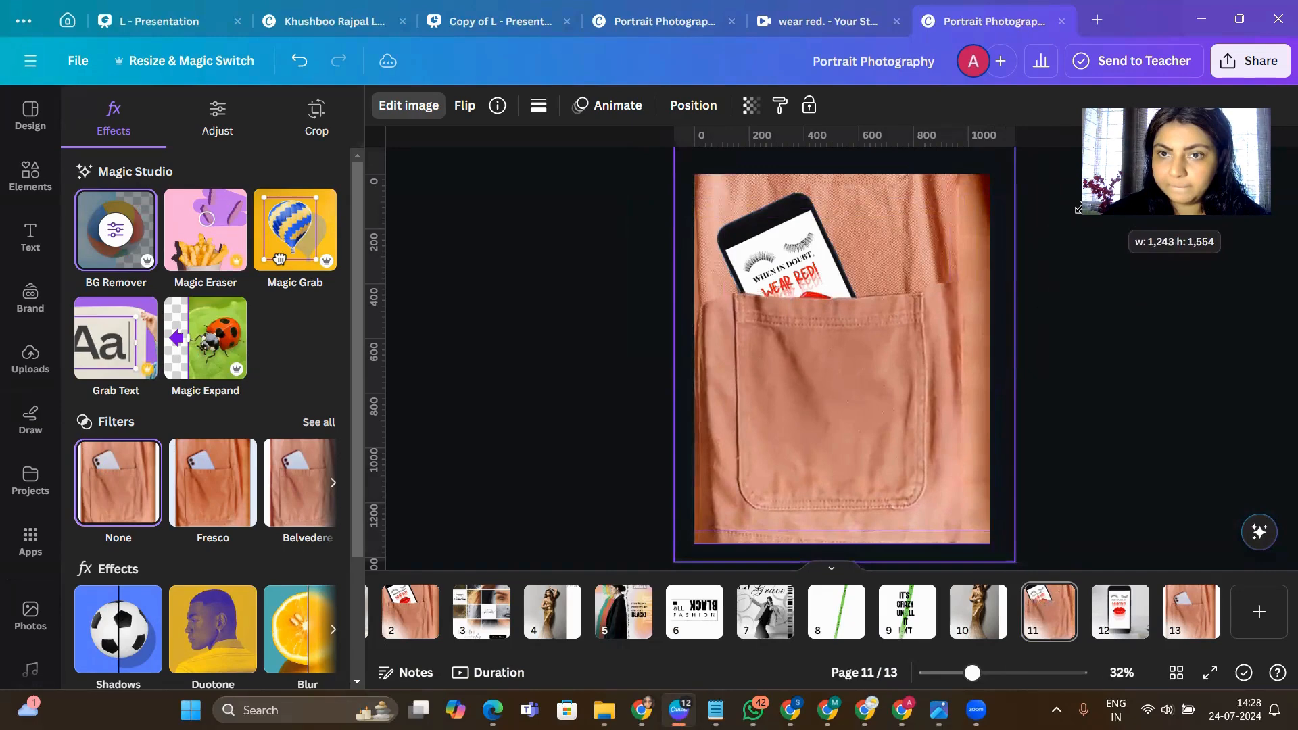
pyautogui.click(1100, 350)
pyautogui.moveTo(800, 364); pyautogui.dragTo(793, 402)
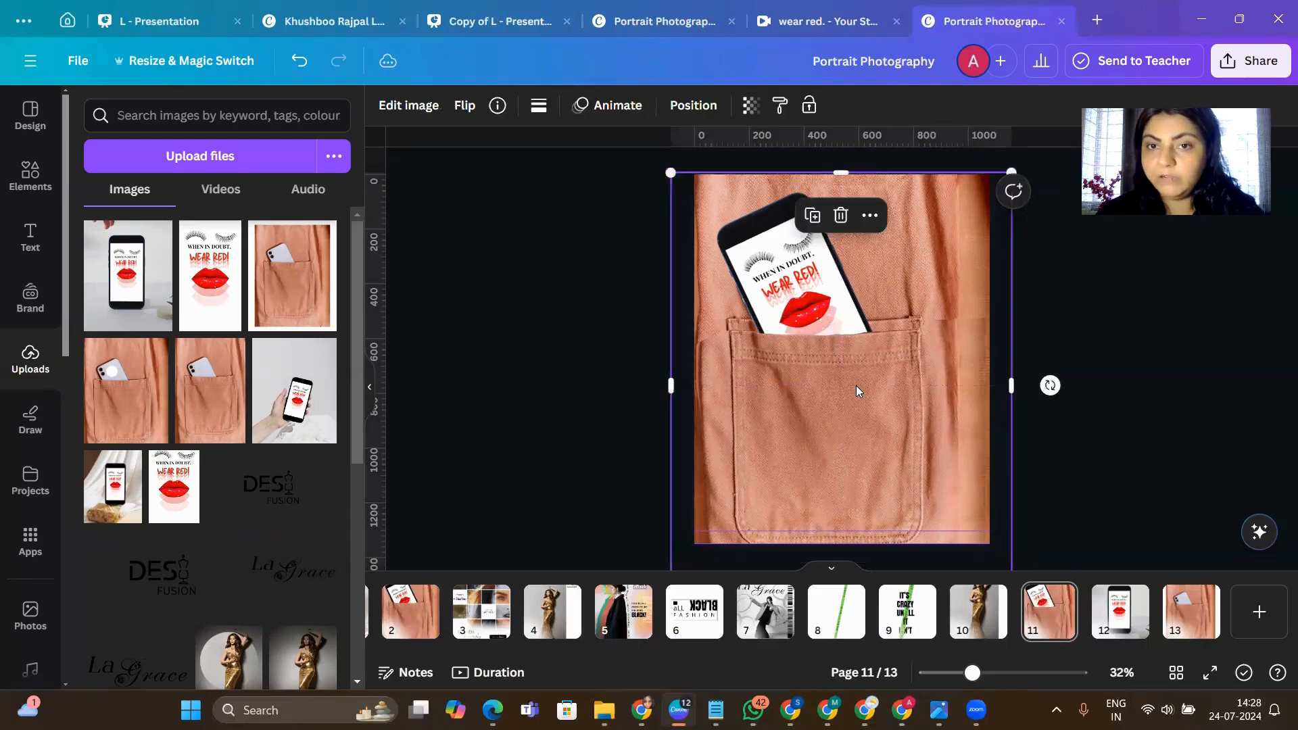
# - Nudge the pocket cut-out upward until its upper edge lines up with the original pocket and hides the phone's lower end
pyautogui.press('Up')
pyautogui.press('Up')
pyautogui.press('Up')
pyautogui.press('Up')
pyautogui.press('Up')
pyautogui.press('Up')
pyautogui.press('Up')
pyautogui.press('Up')
pyautogui.press('Up')
pyautogui.press('Up')
pyautogui.press('Up')
pyautogui.press('Up')
pyautogui.press('Up')
pyautogui.press('Up')
pyautogui.press('Up')
pyautogui.press('Up')
pyautogui.press('Up')
pyautogui.press('Up')
pyautogui.press('Up')
pyautogui.press('Up')
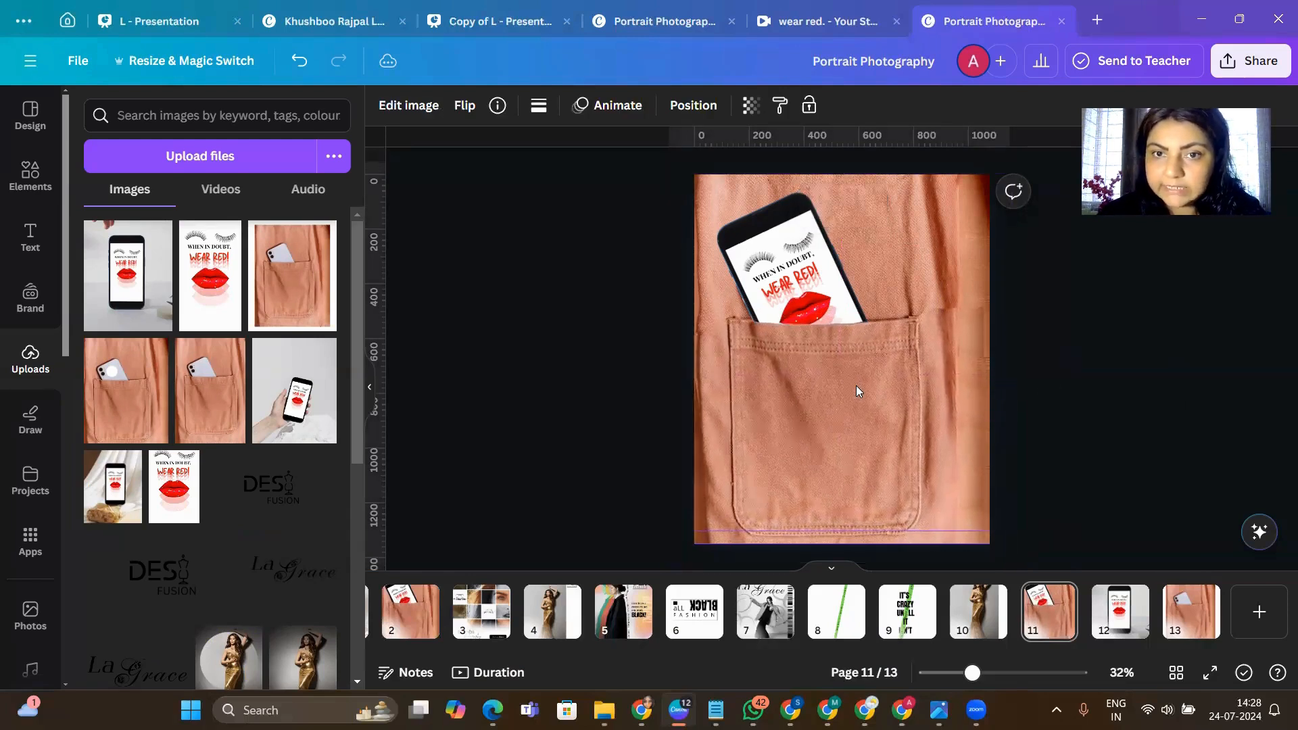
pyautogui.press('Up')
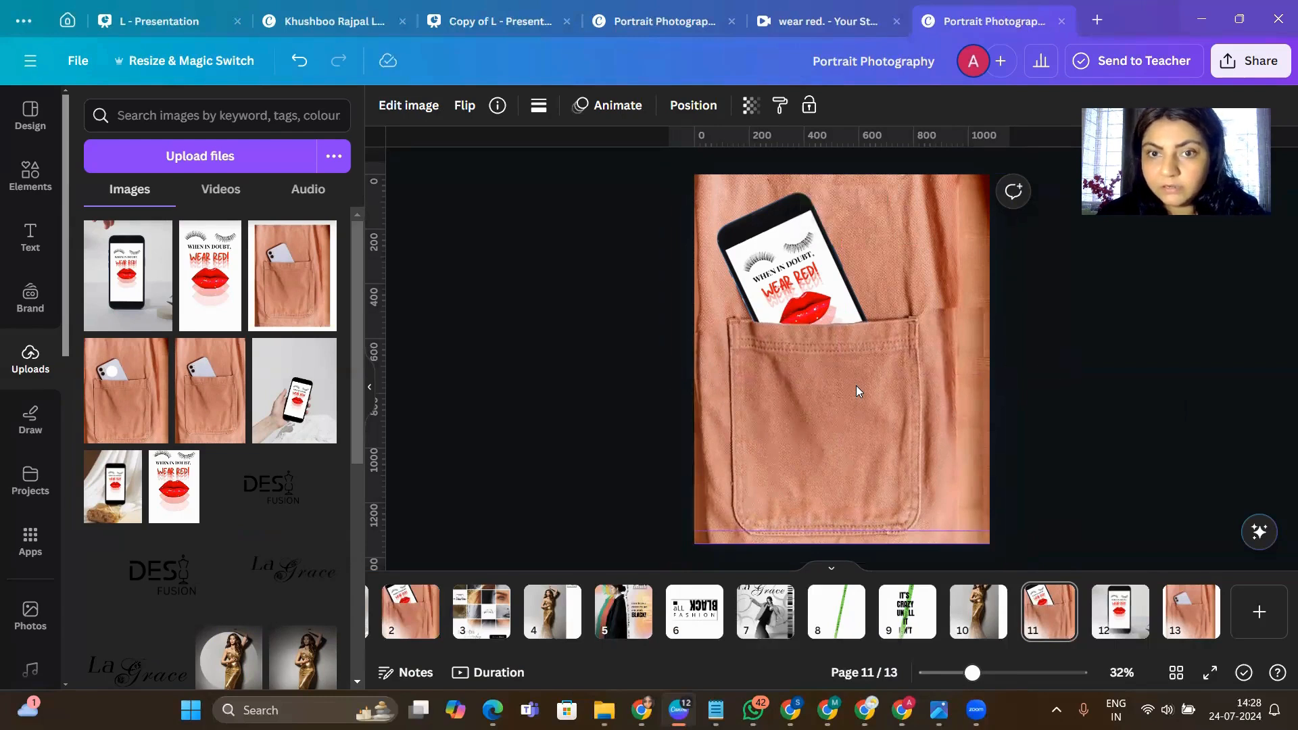
pyautogui.press('Up')
pyautogui.press('Up')
pyautogui.press('Up')
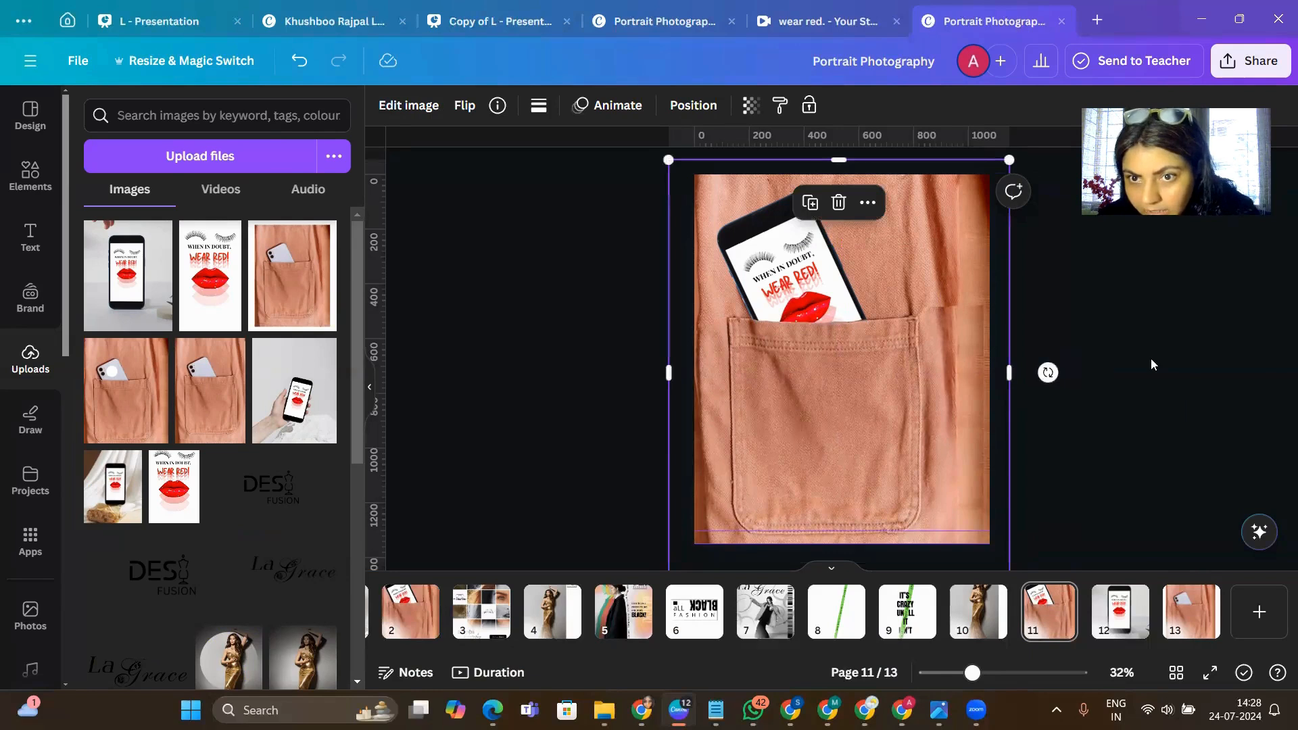
# - Enlarge the pocket cut-out slightly and align its sides and upper edge with the original pocket
pyautogui.click(1030, 334)
pyautogui.click(950, 390)
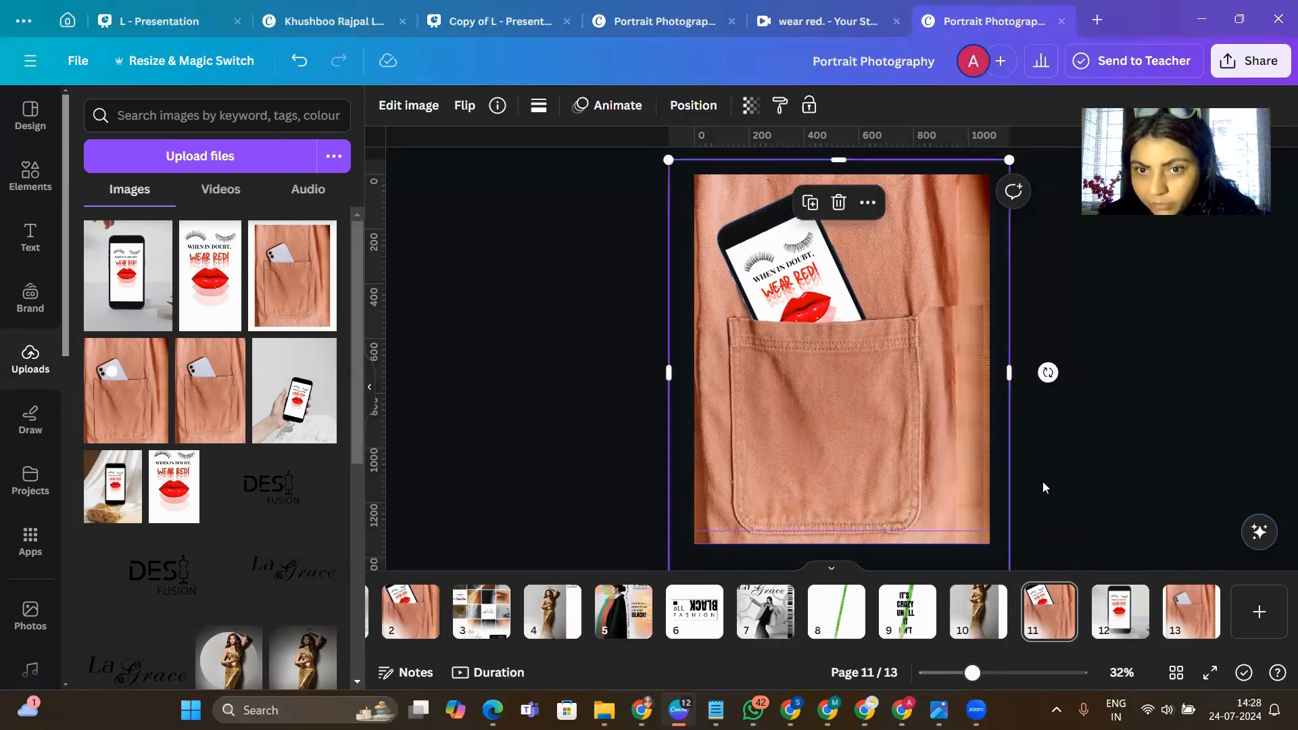
pyautogui.scroll(-1, 1043, 481)
pyautogui.moveTo(1011, 554); pyautogui.dragTo(1017, 566)
pyautogui.click(1068, 503)
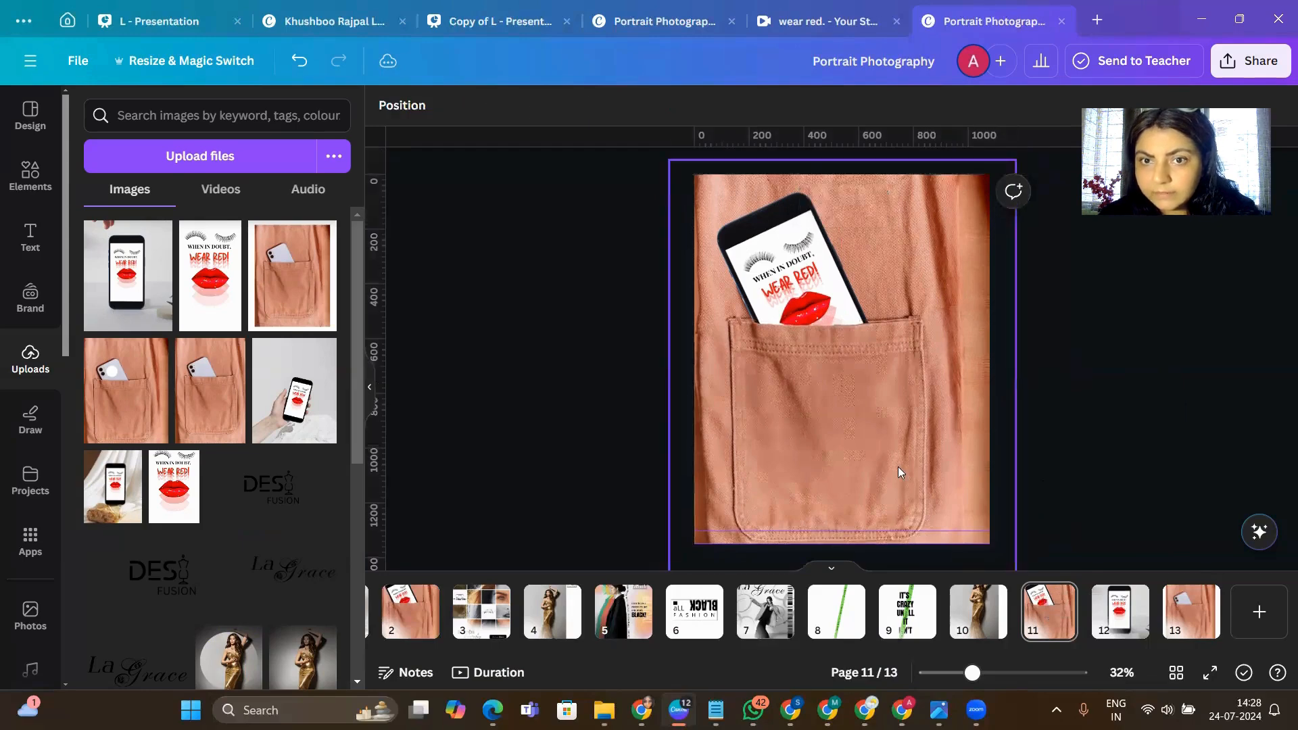
pyautogui.click(898, 467)
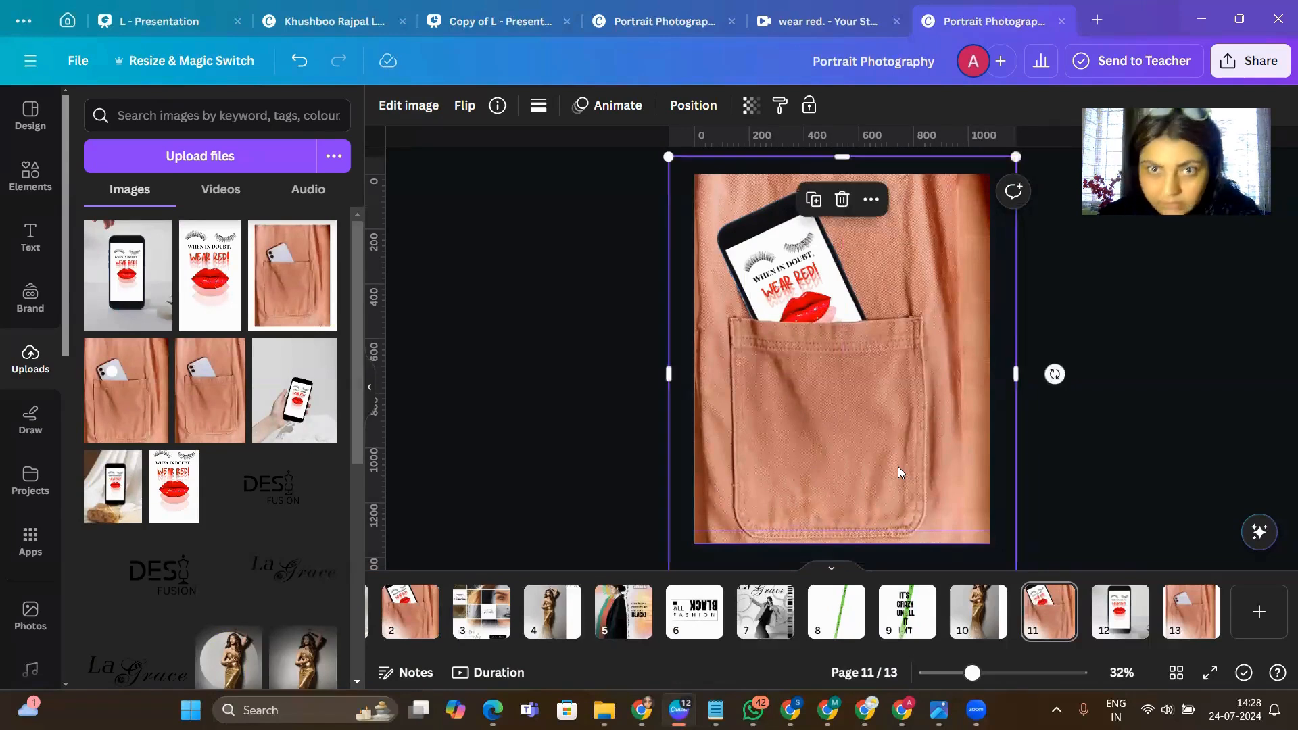
pyautogui.click(1114, 462)
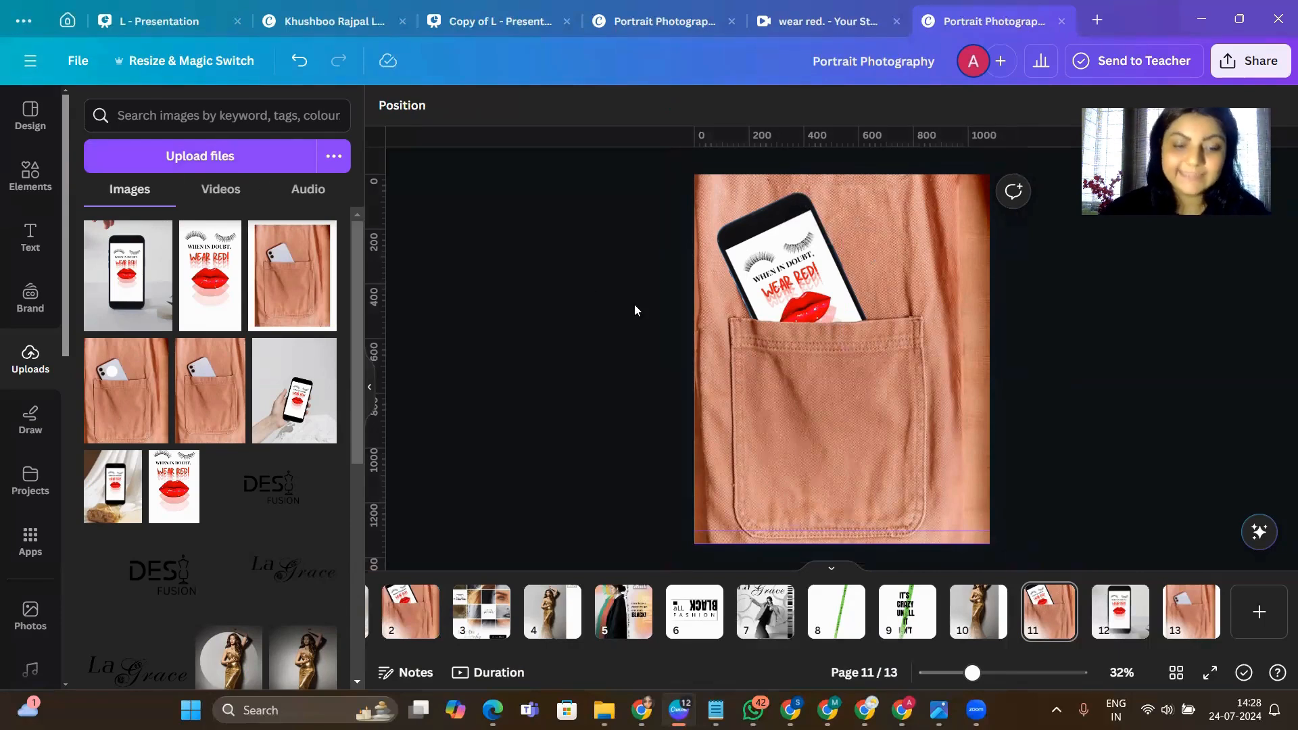
# - Add a circle to the page and fill it with the red #CF0000 sampled from the lips on the phone
pyautogui.press('c')
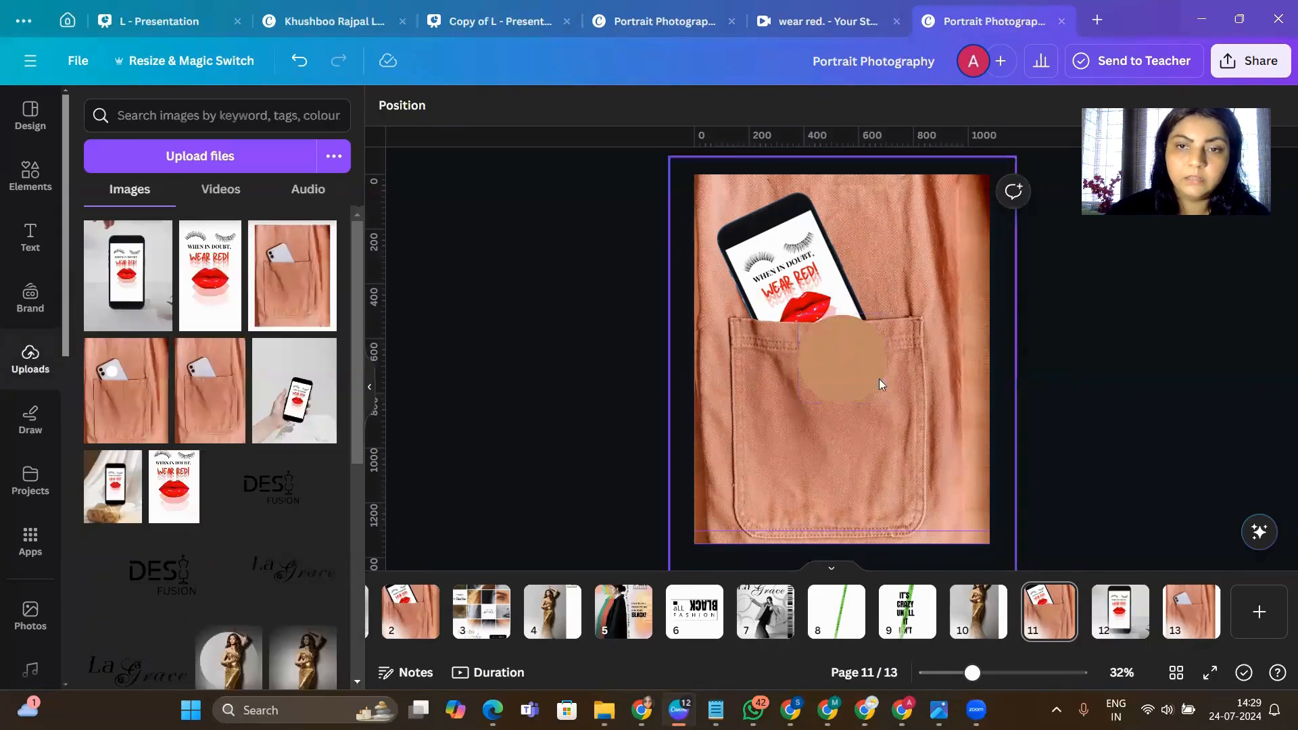
pyautogui.click(865, 371)
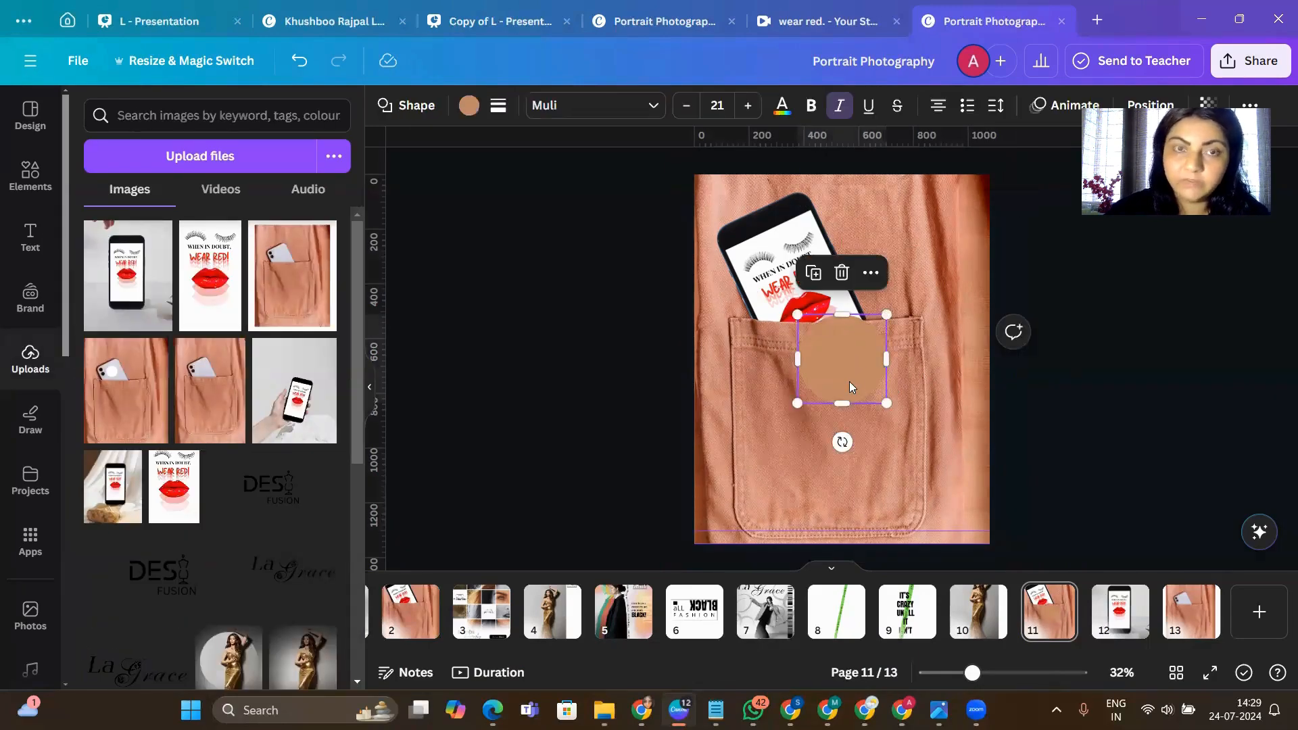
pyautogui.click(468, 108)
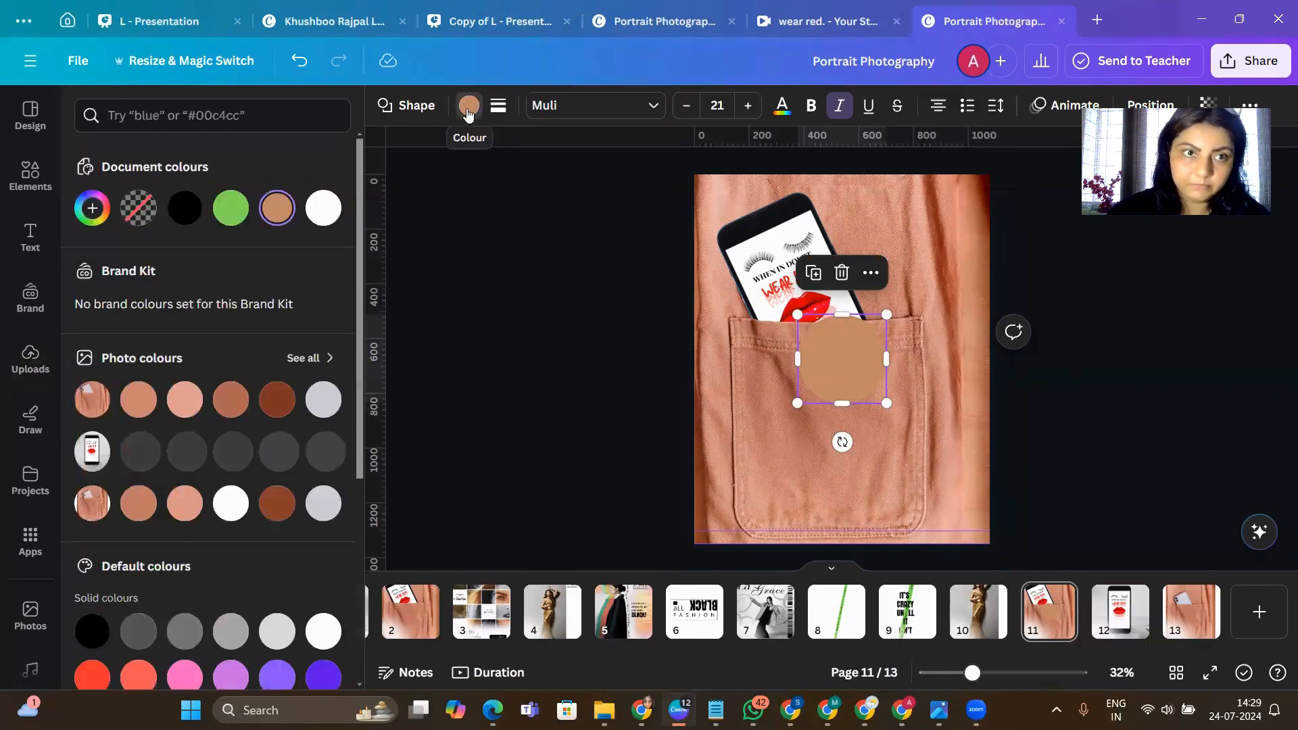
pyautogui.click(93, 209)
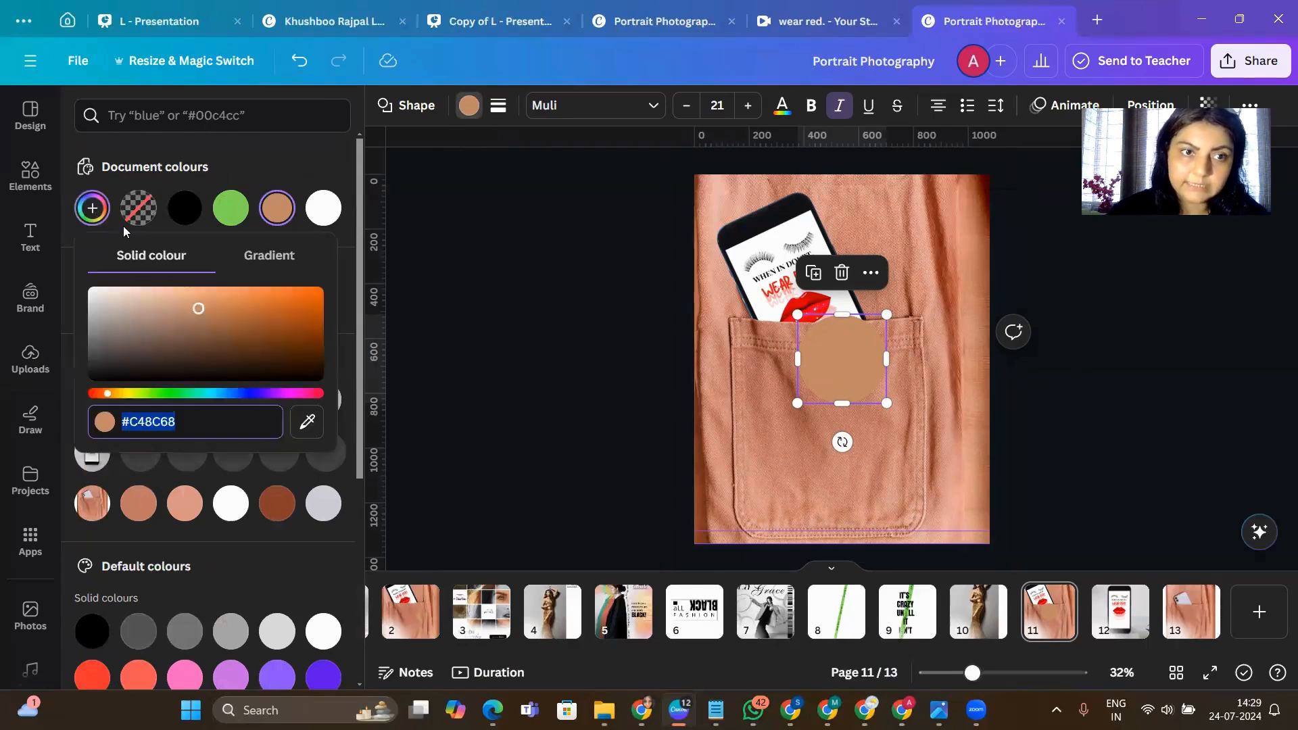
pyautogui.click(304, 425)
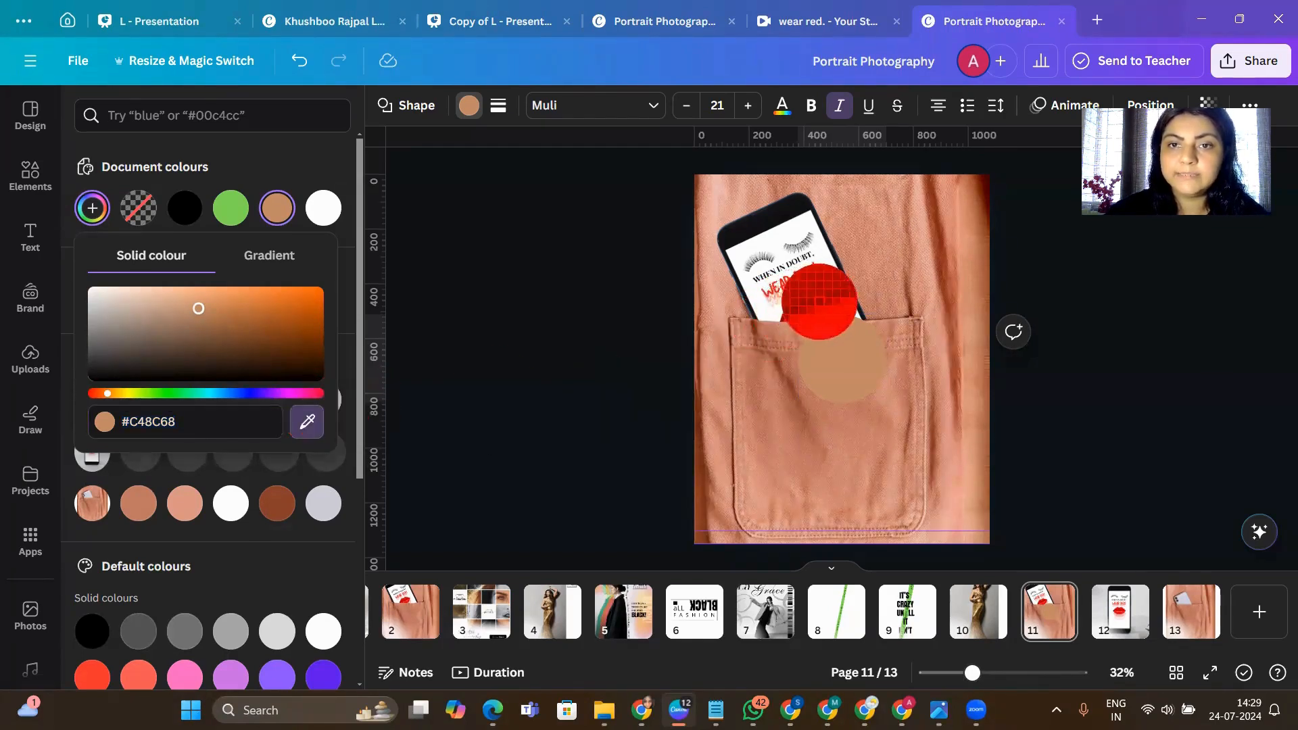
pyautogui.click(819, 303)
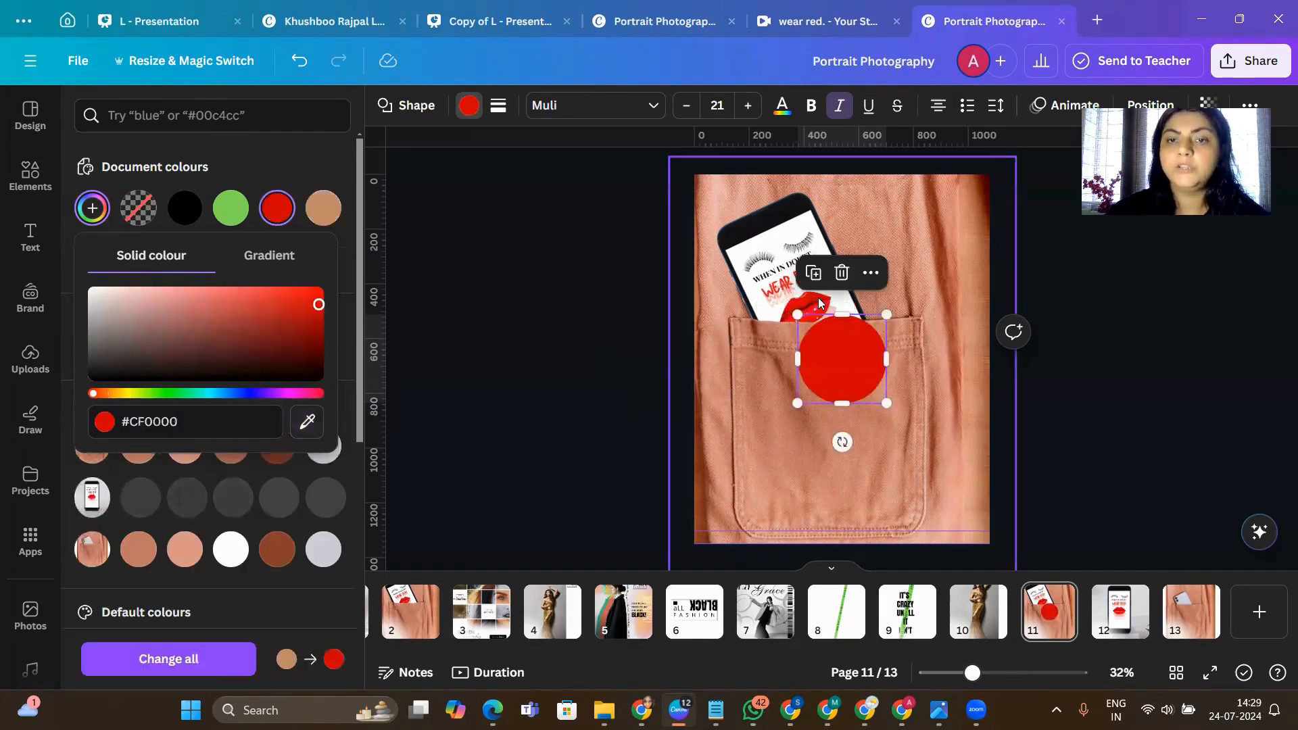
# - Enlarge the red circle and centre it on the page's lower edge so only its upper half shows over the pocket
pyautogui.click(842, 382)
pyautogui.moveTo(844, 376); pyautogui.dragTo(842, 547)
pyautogui.moveTo(789, 484); pyautogui.dragTo(755, 445)
pyautogui.moveTo(840, 504); pyautogui.dragTo(844, 532)
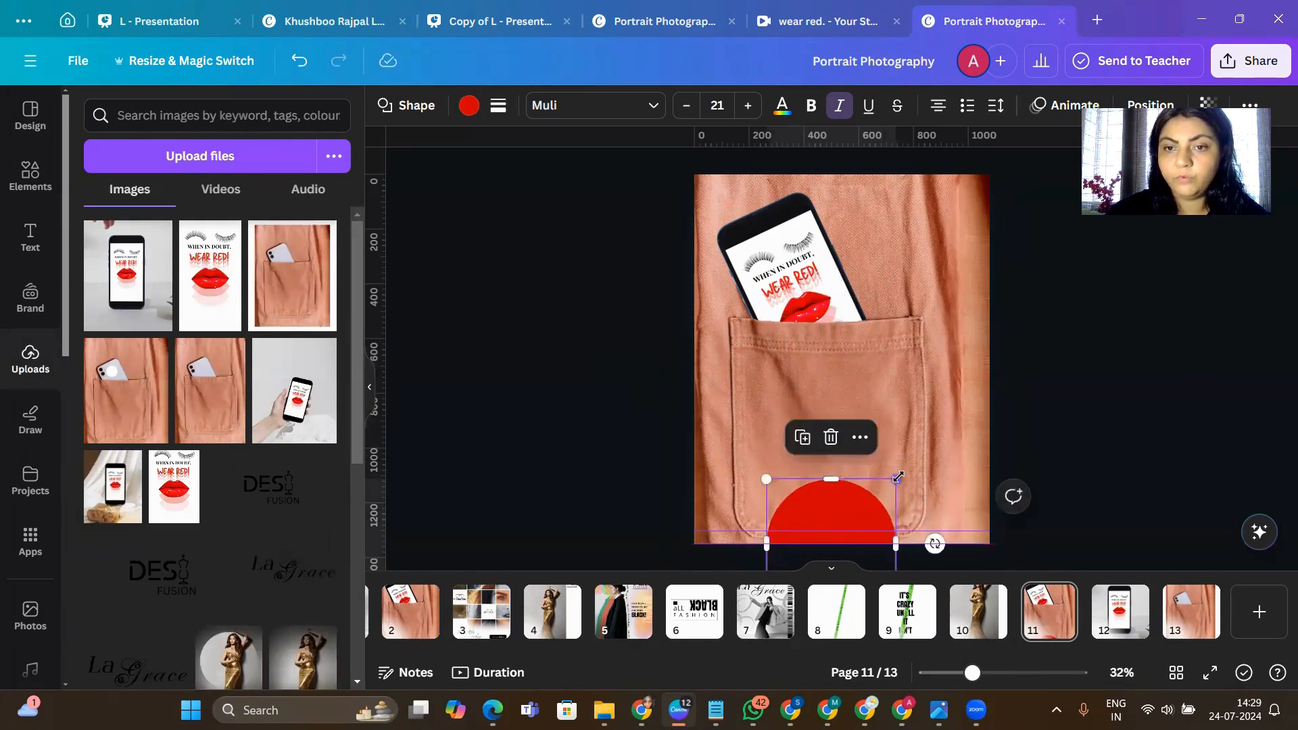
pyautogui.moveTo(899, 479); pyautogui.dragTo(836, 490)
pyautogui.click(1079, 415)
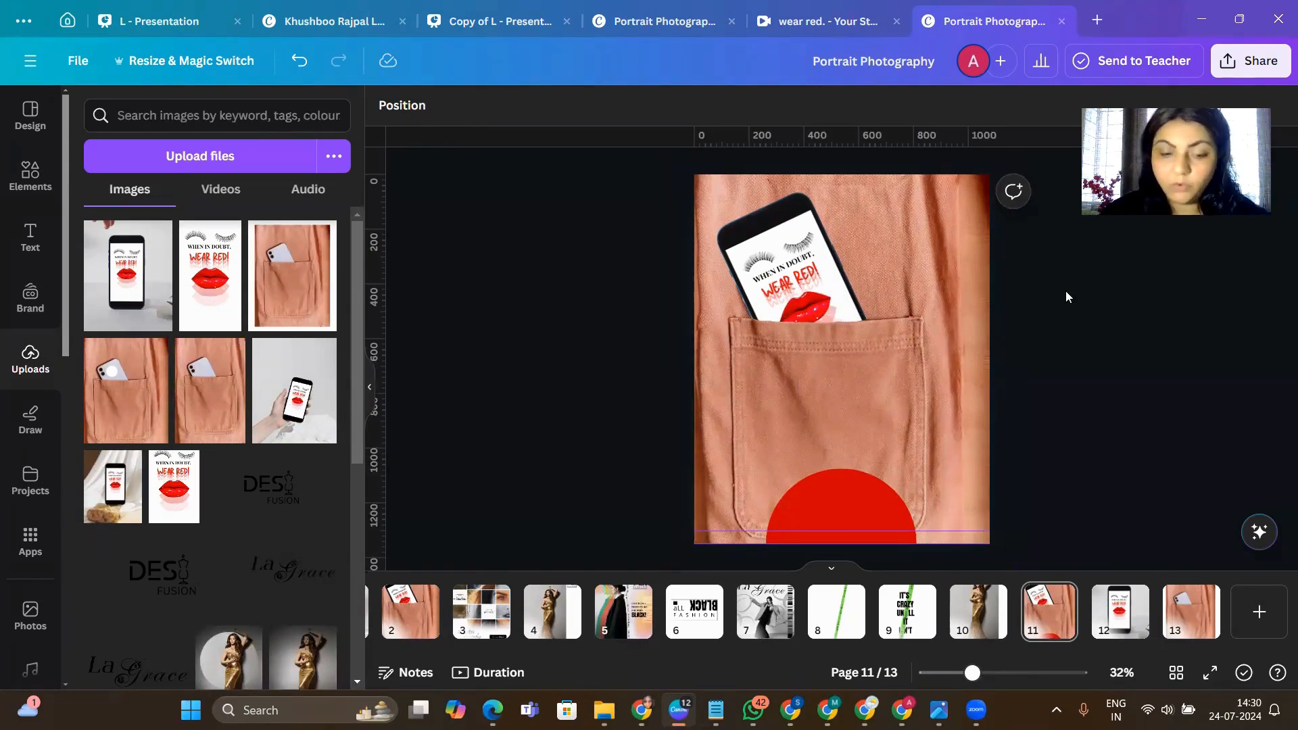
# - Add the text "Be Loud" and enlarge it to a font size of about 83.1
pyautogui.press('t')
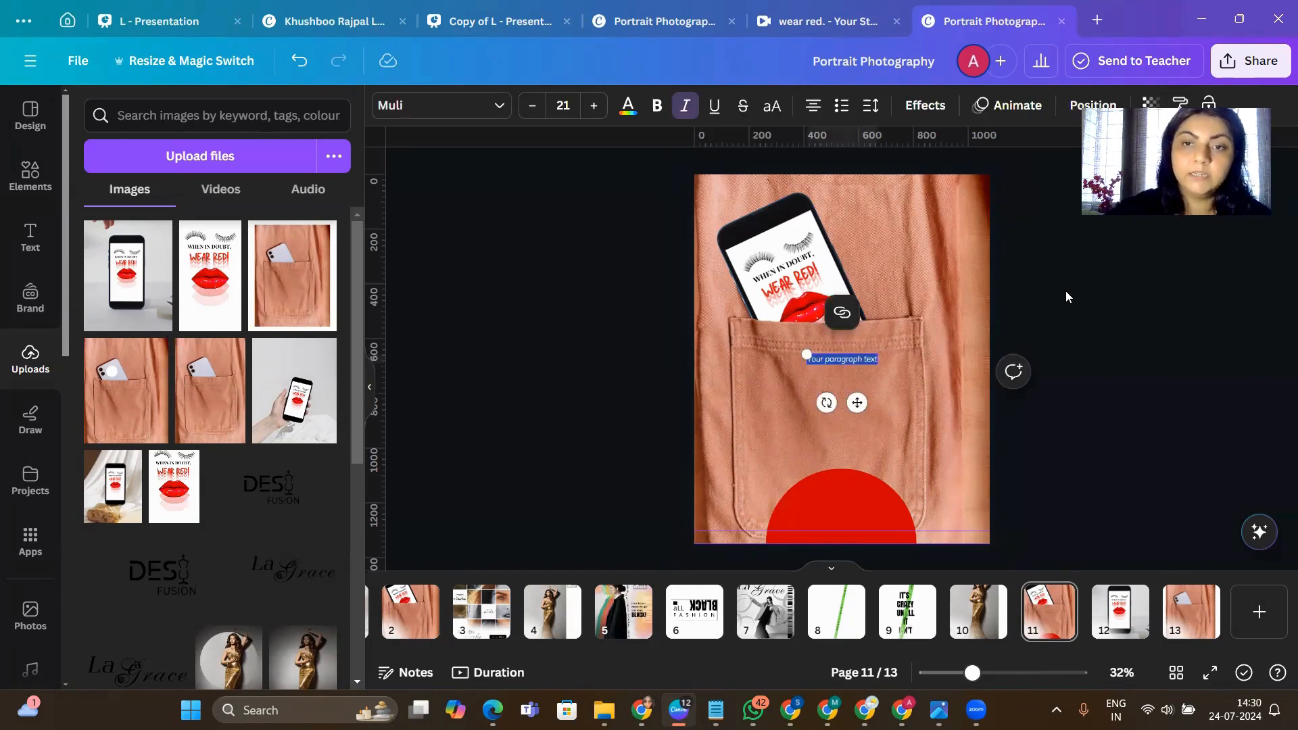
pyautogui.press('BackSpace')
pyautogui.write('Velou')
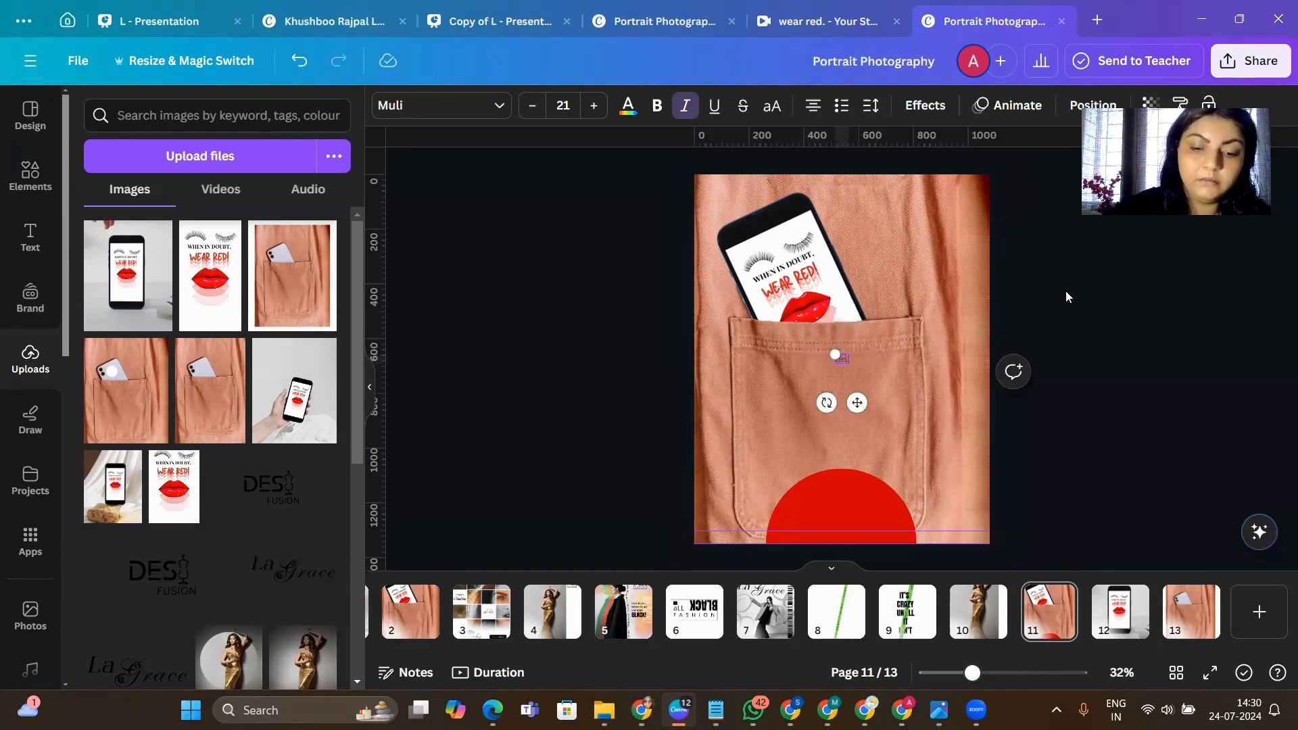
pyautogui.write('d')
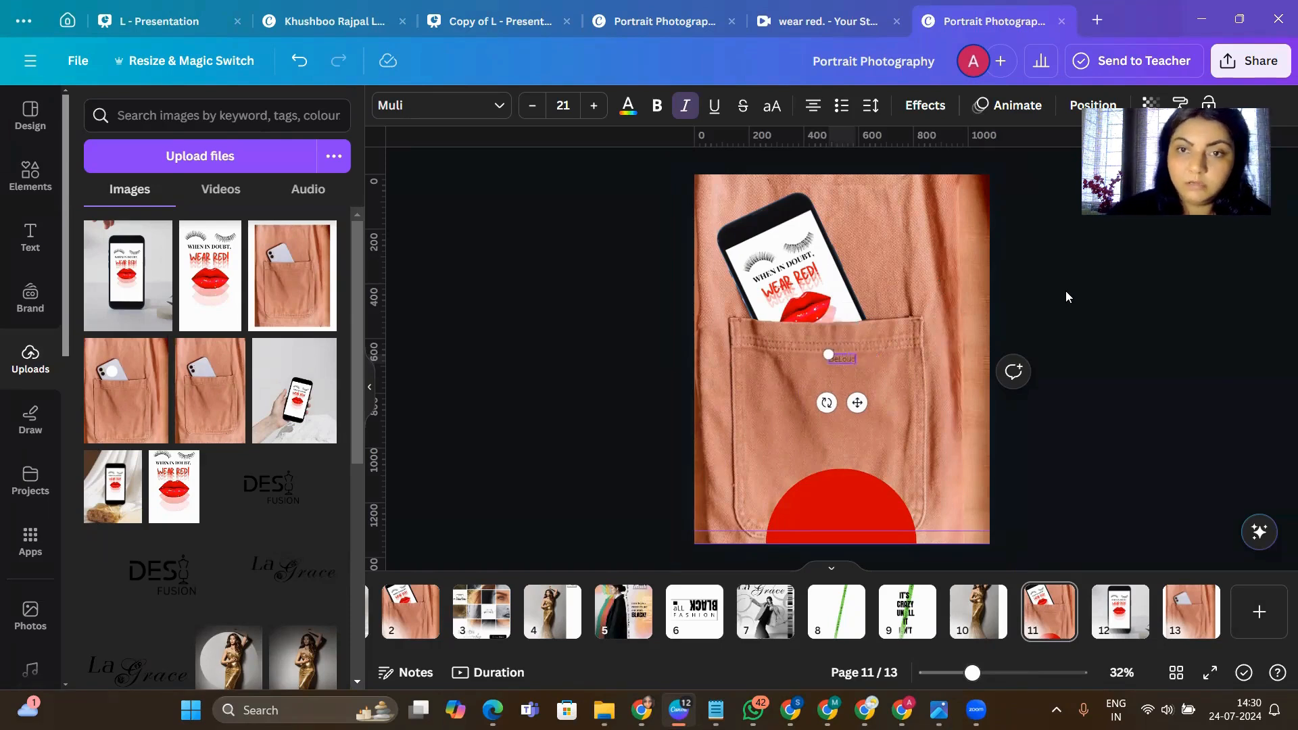
pyautogui.moveTo(820, 351); pyautogui.dragTo(749, 327)
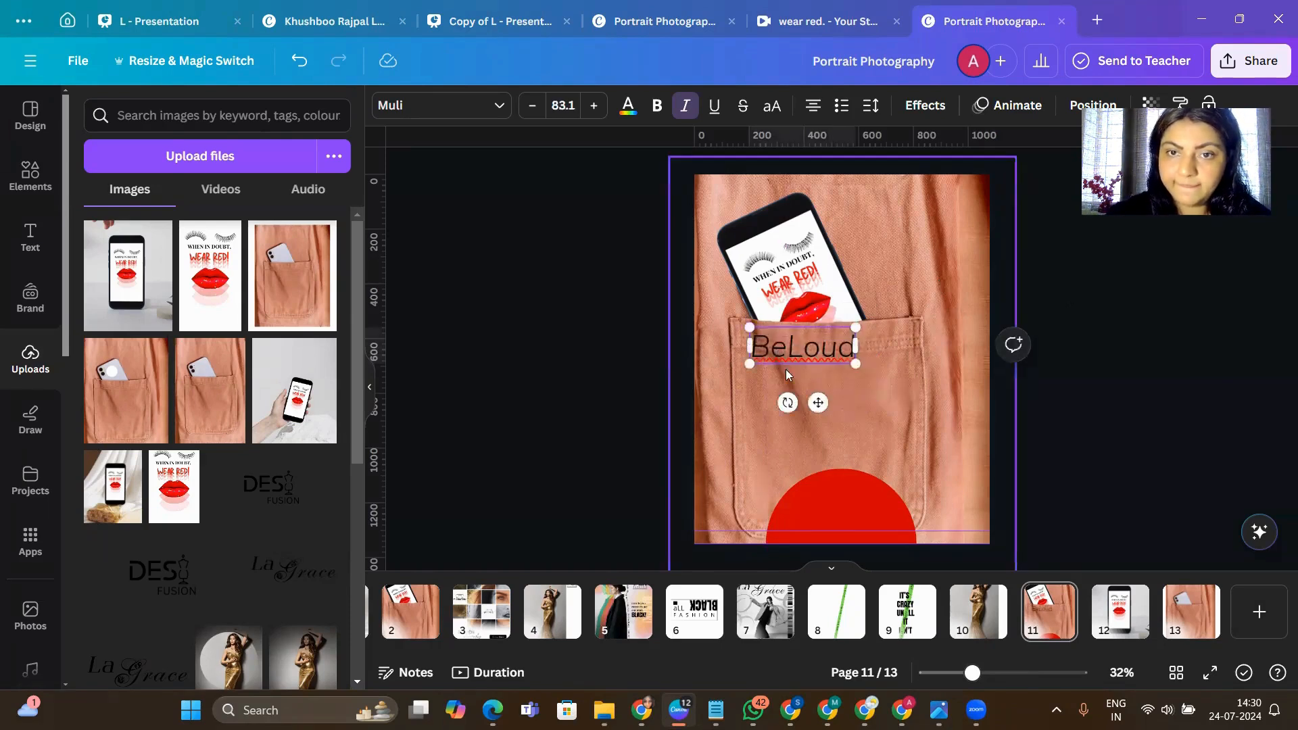
pyautogui.click(1126, 404)
# - Remove the italics from "Be Loud" and set its font to Anton
pyautogui.click(829, 349)
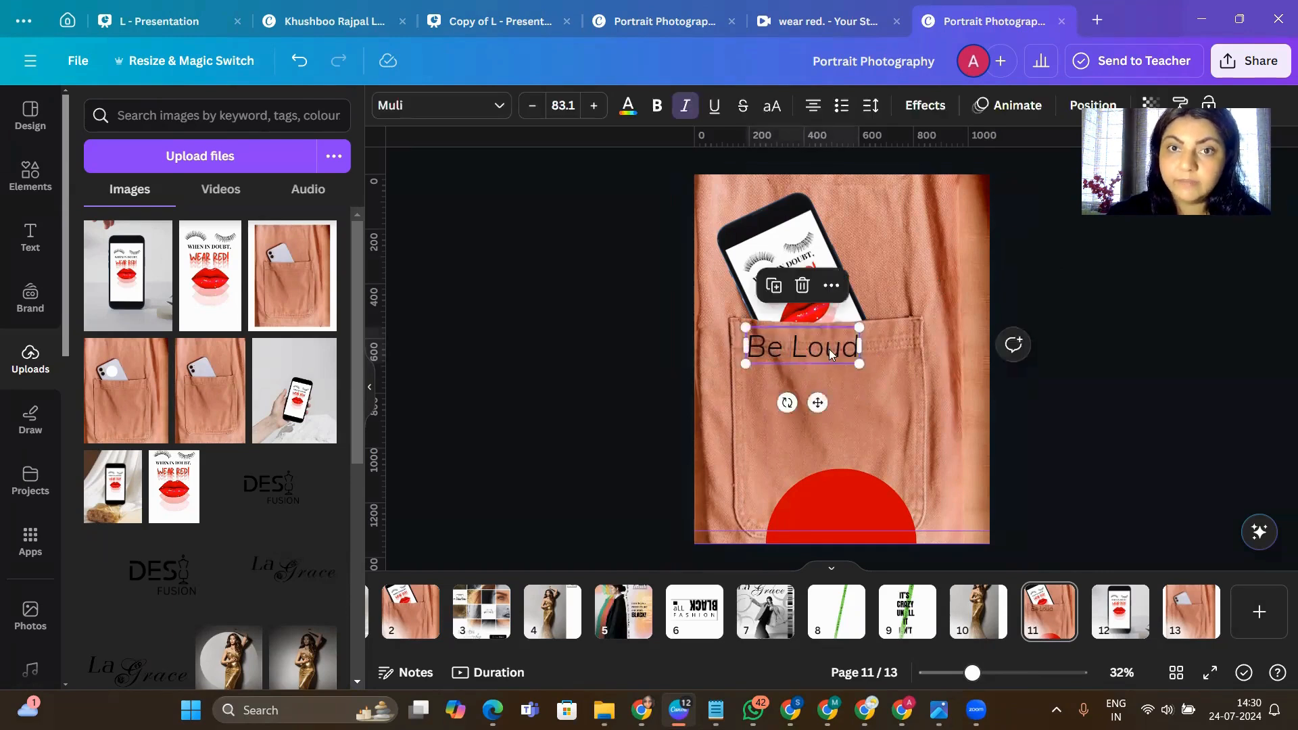
pyautogui.click(686, 107)
pyautogui.click(495, 108)
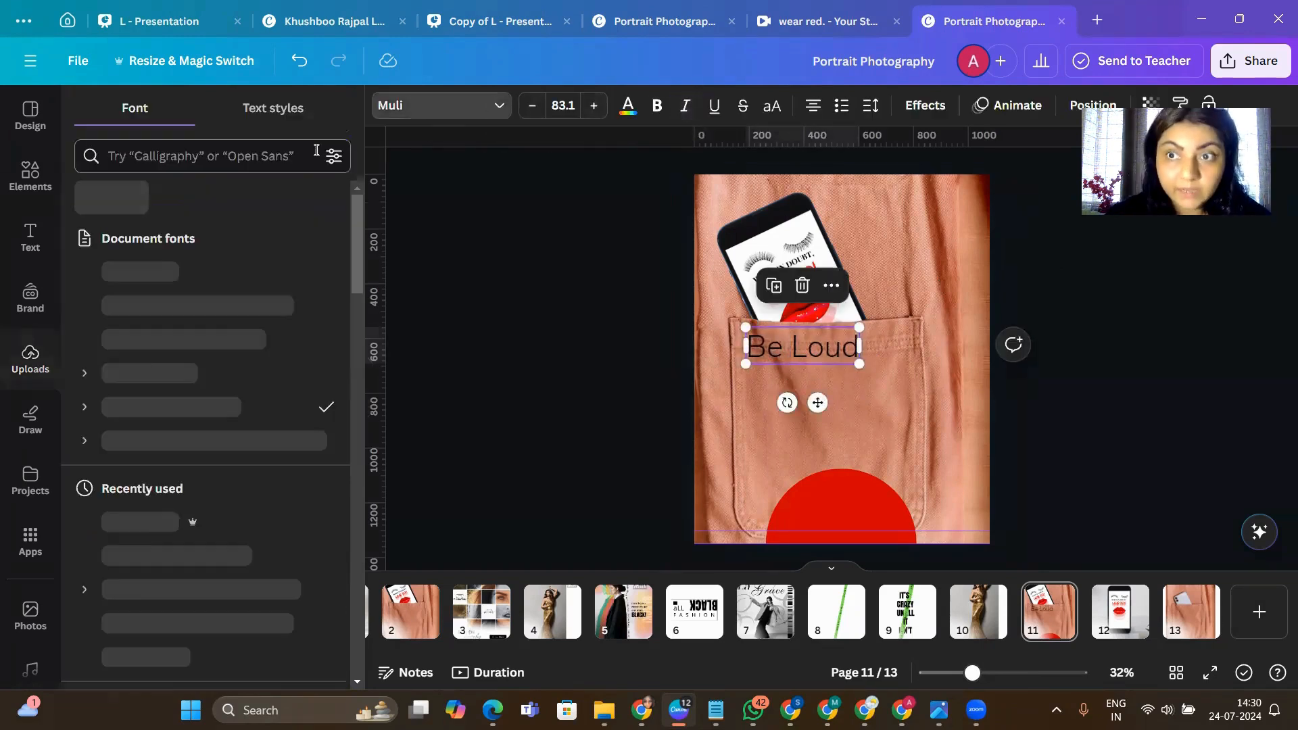
pyautogui.click(219, 304)
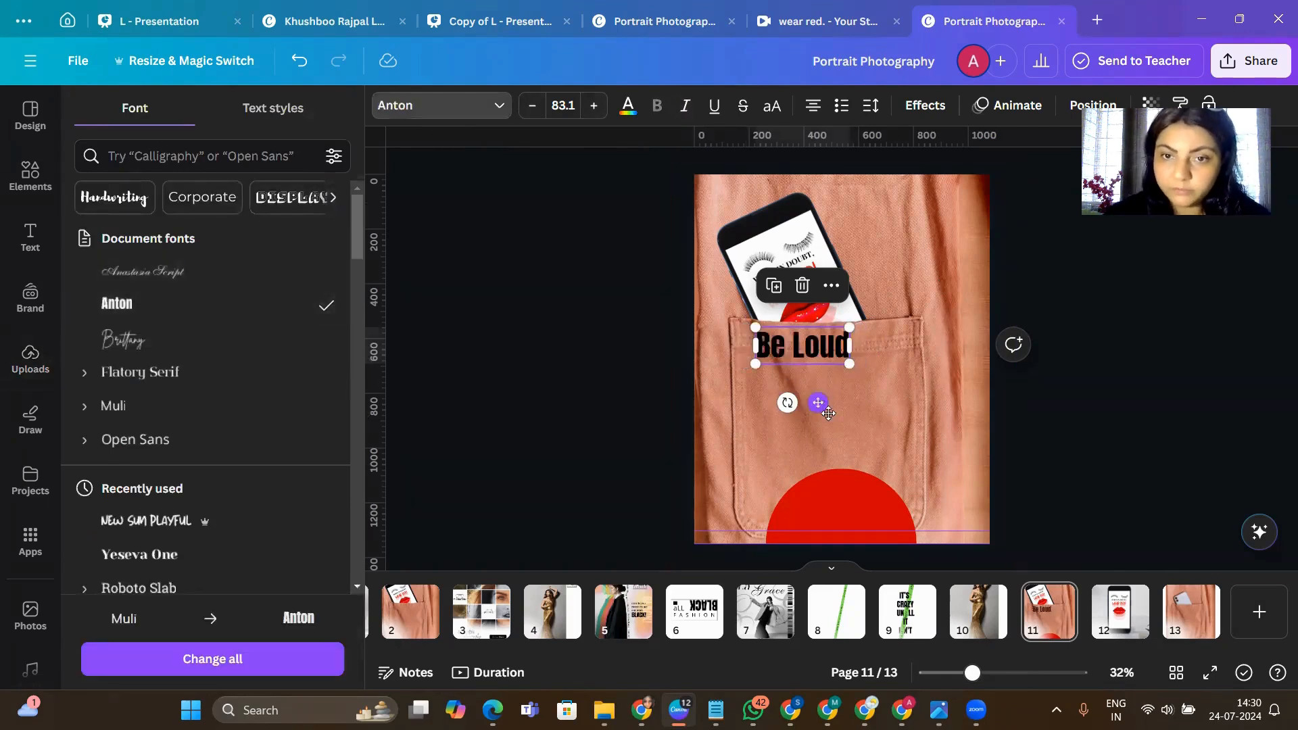
# - Place "Be Loud" on the red half circle in white and shrink it to a font size of about 56.6
pyautogui.moveTo(818, 403); pyautogui.dragTo(861, 549)
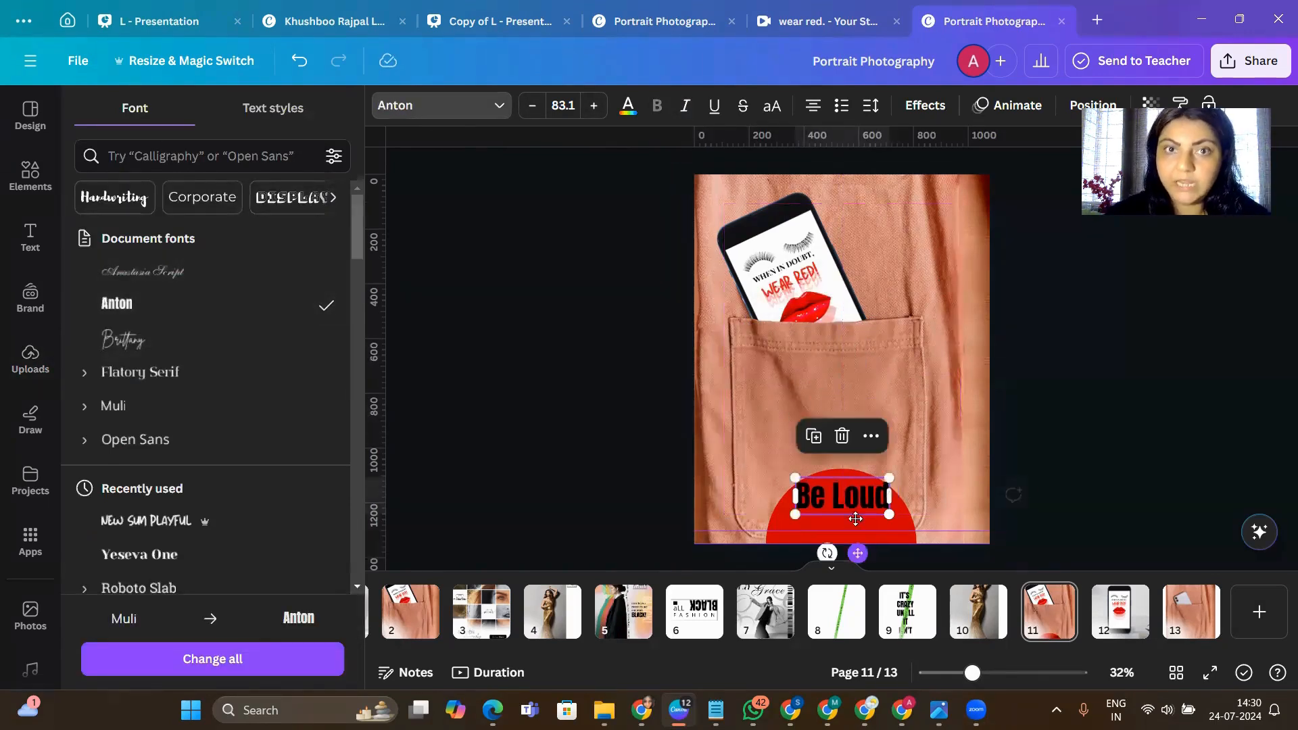
pyautogui.click(627, 105)
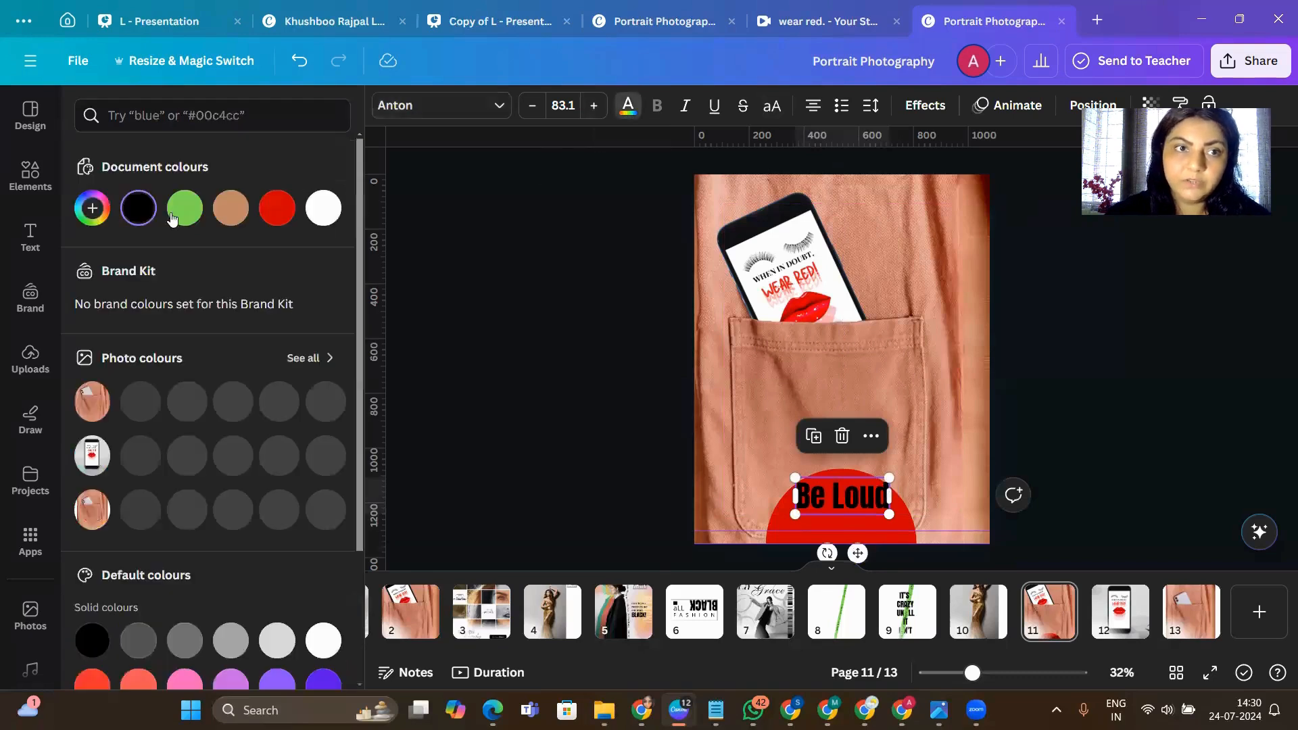
pyautogui.click(323, 208)
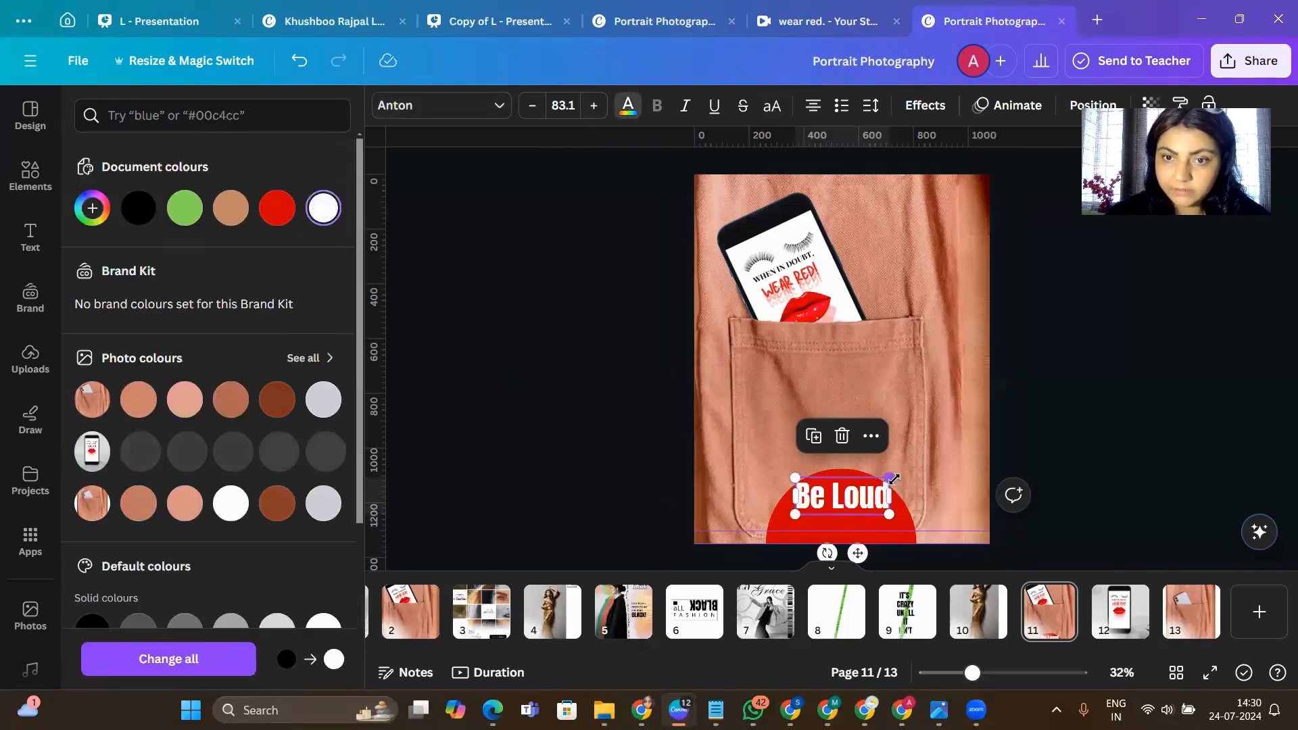
pyautogui.moveTo(889, 513); pyautogui.dragTo(854, 539)
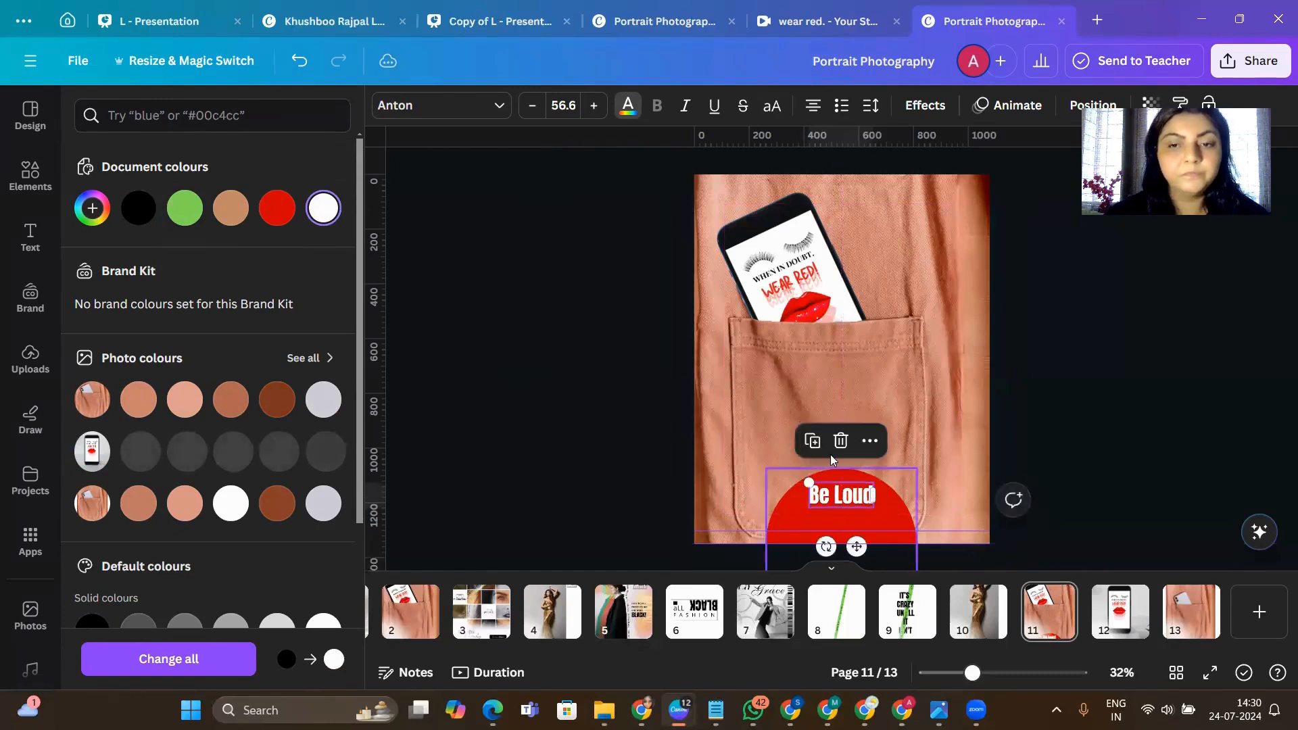
# - Duplicate the "Be Loud" text directly below the original and change the copy's wording to "somedays"
pyautogui.click(813, 442)
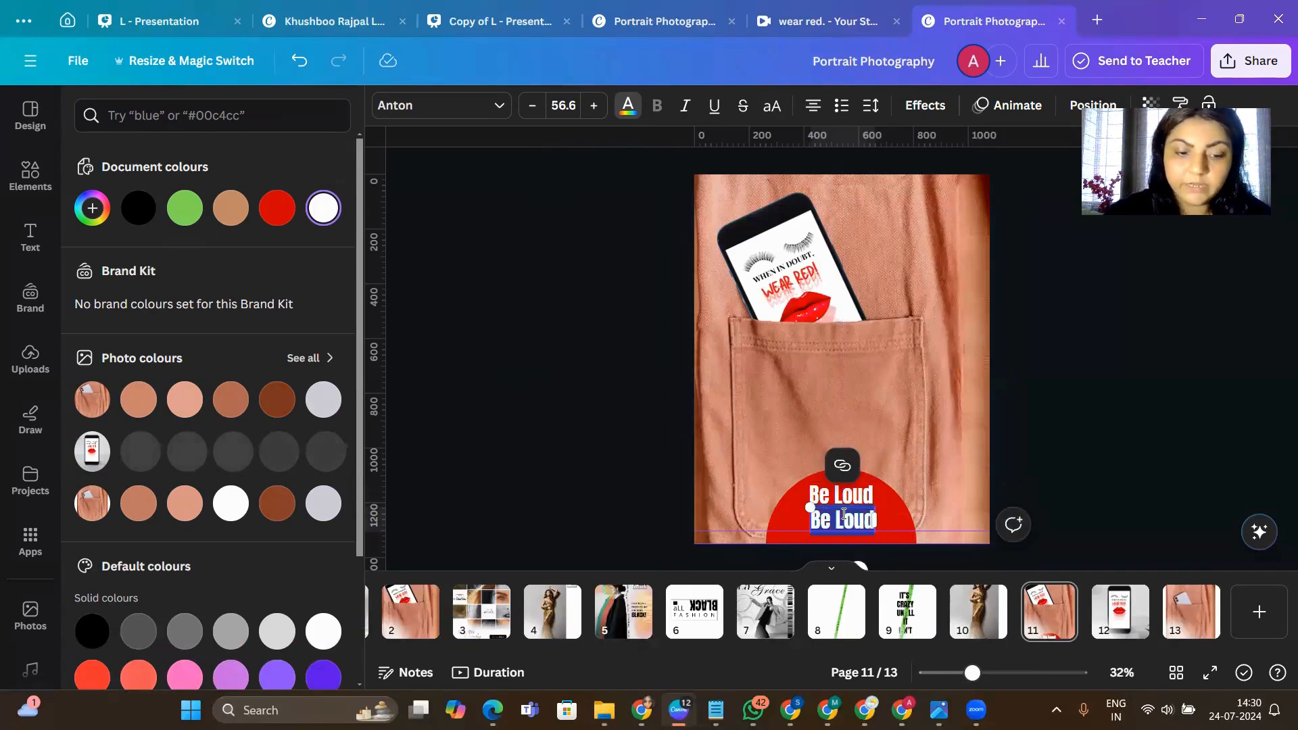
pyautogui.write('someday')
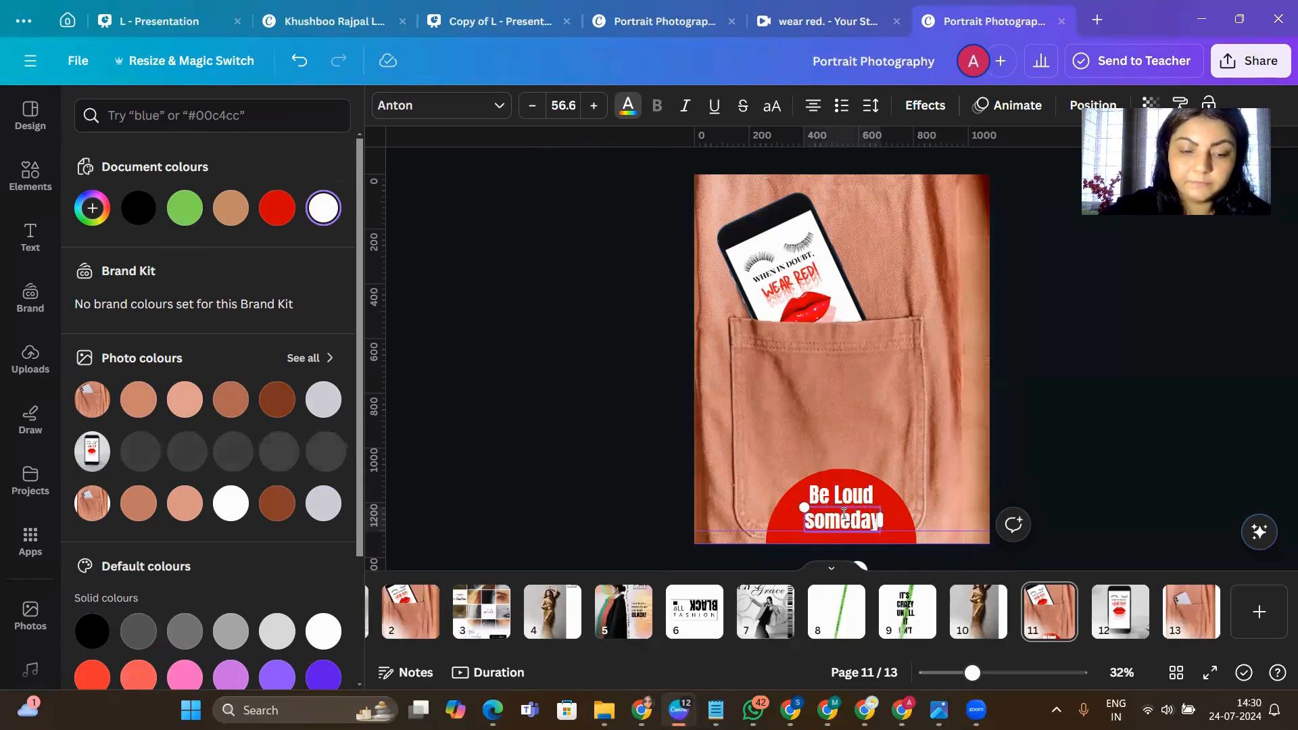
pyautogui.write('s')
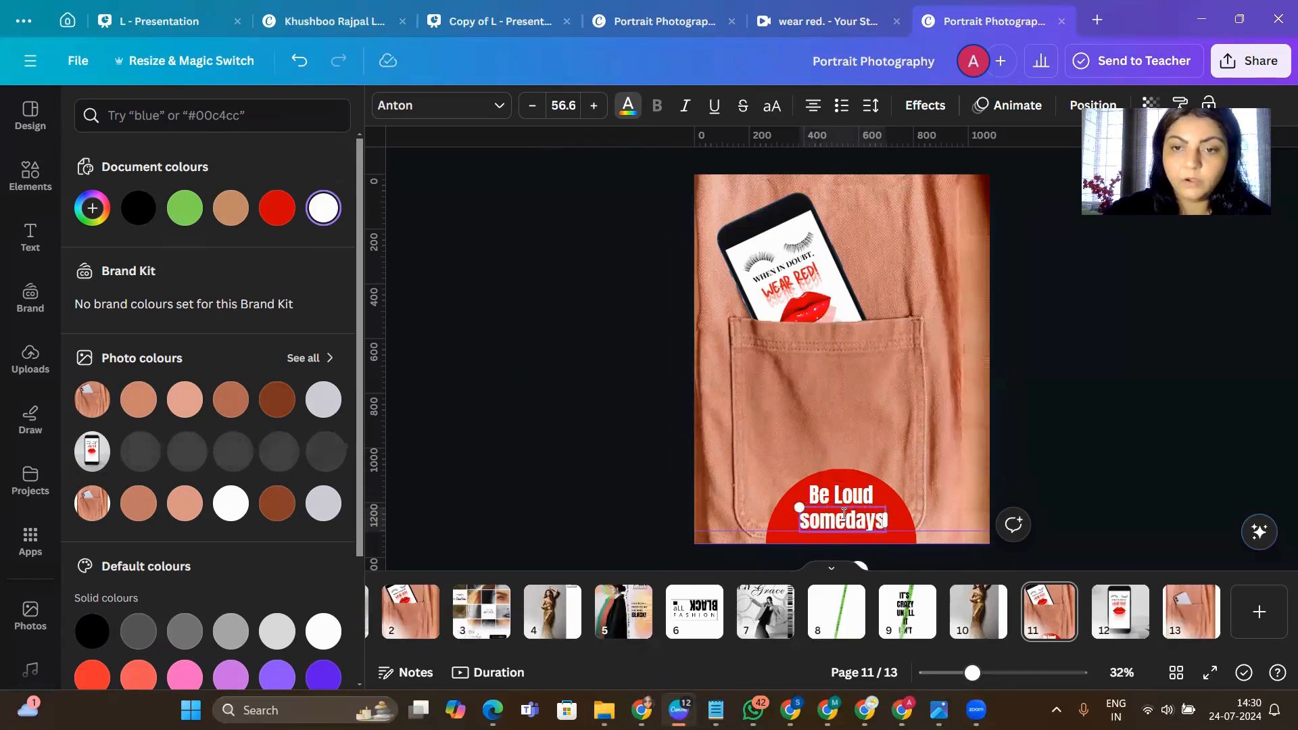
# - Set "somedays" in the Flatory Serif font with italics
pyautogui.click(423, 108)
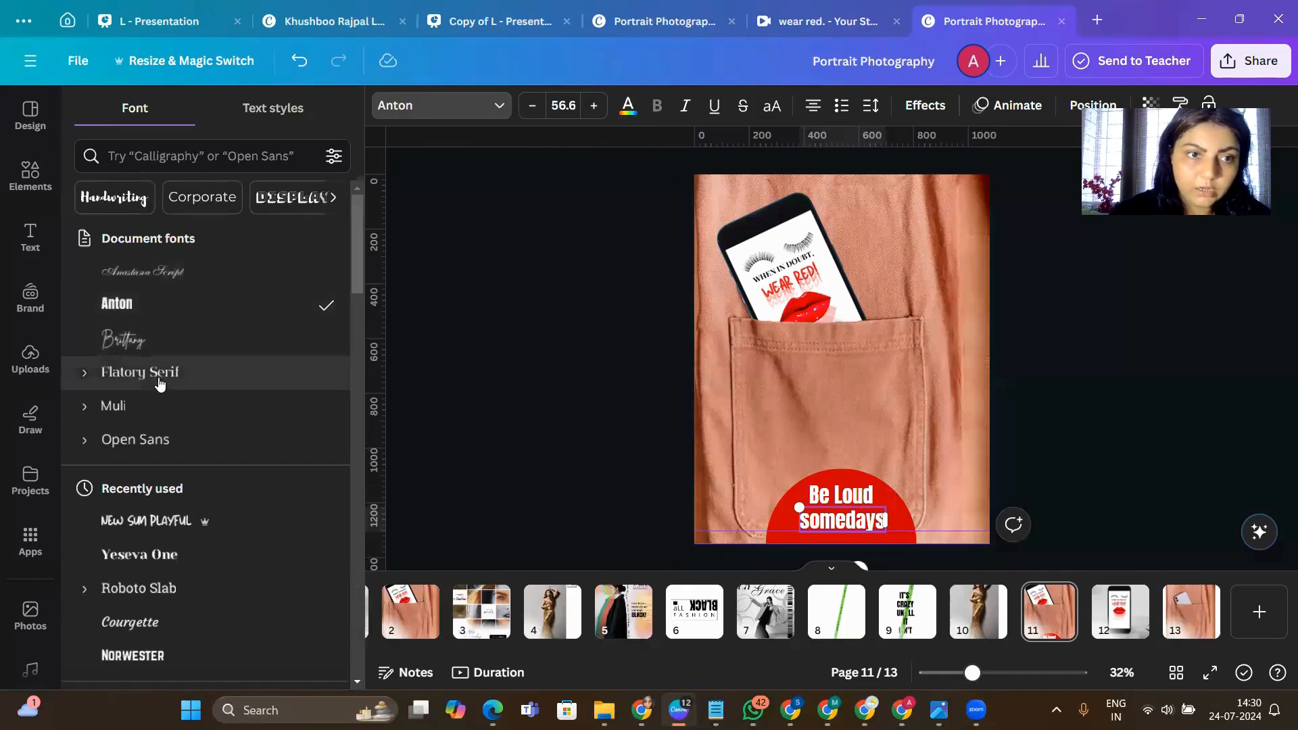
pyautogui.click(160, 383)
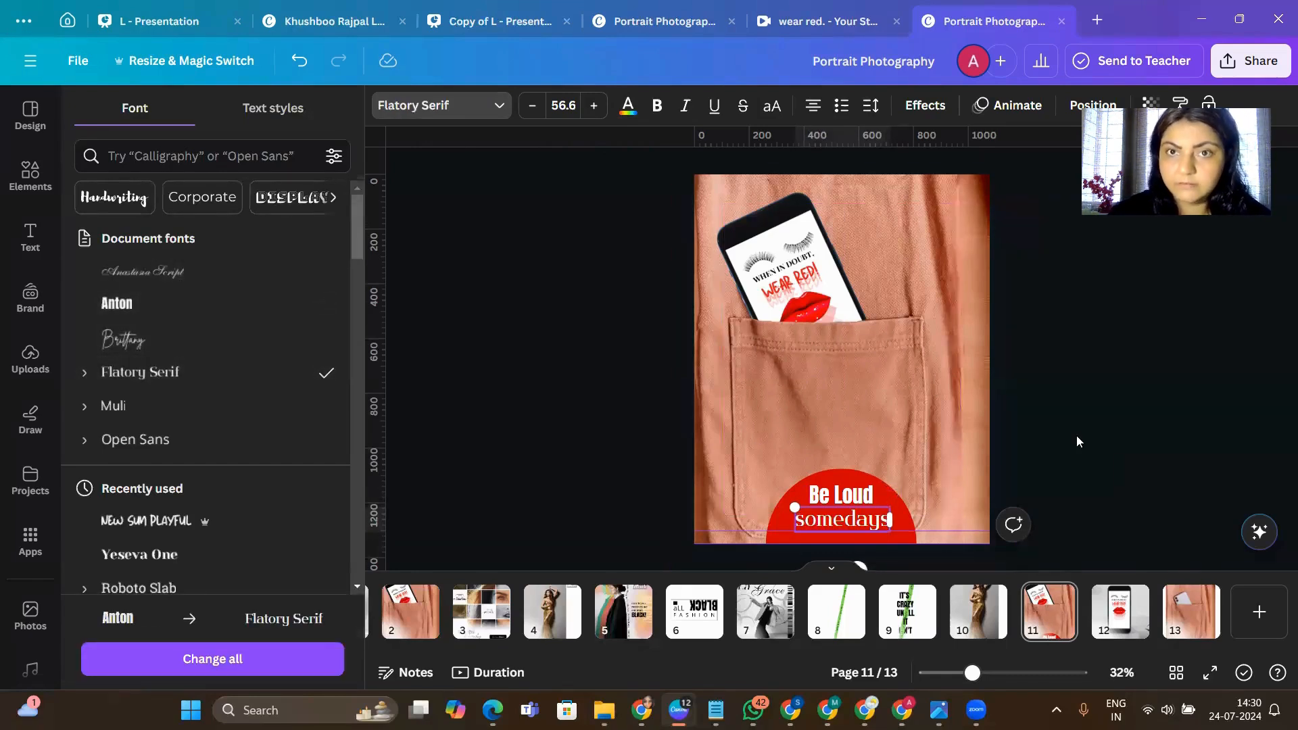
pyautogui.click(685, 106)
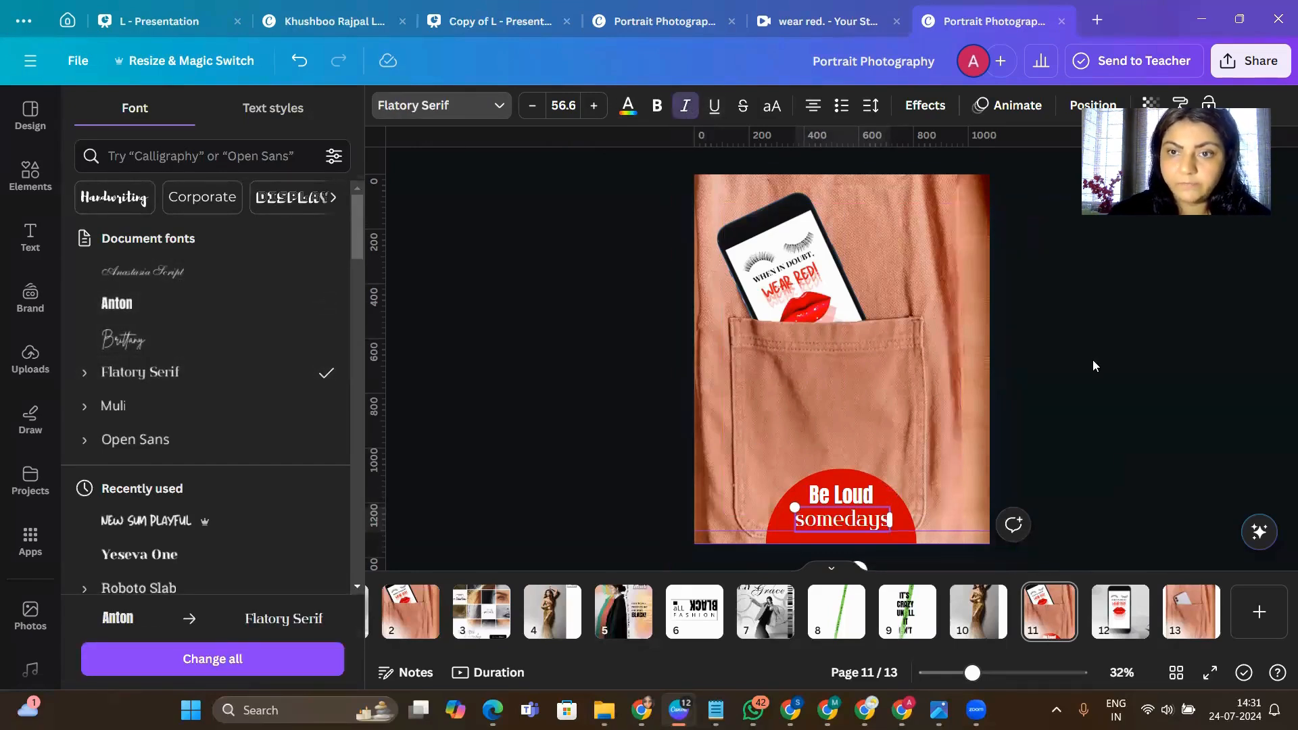
pyautogui.click(31, 358)
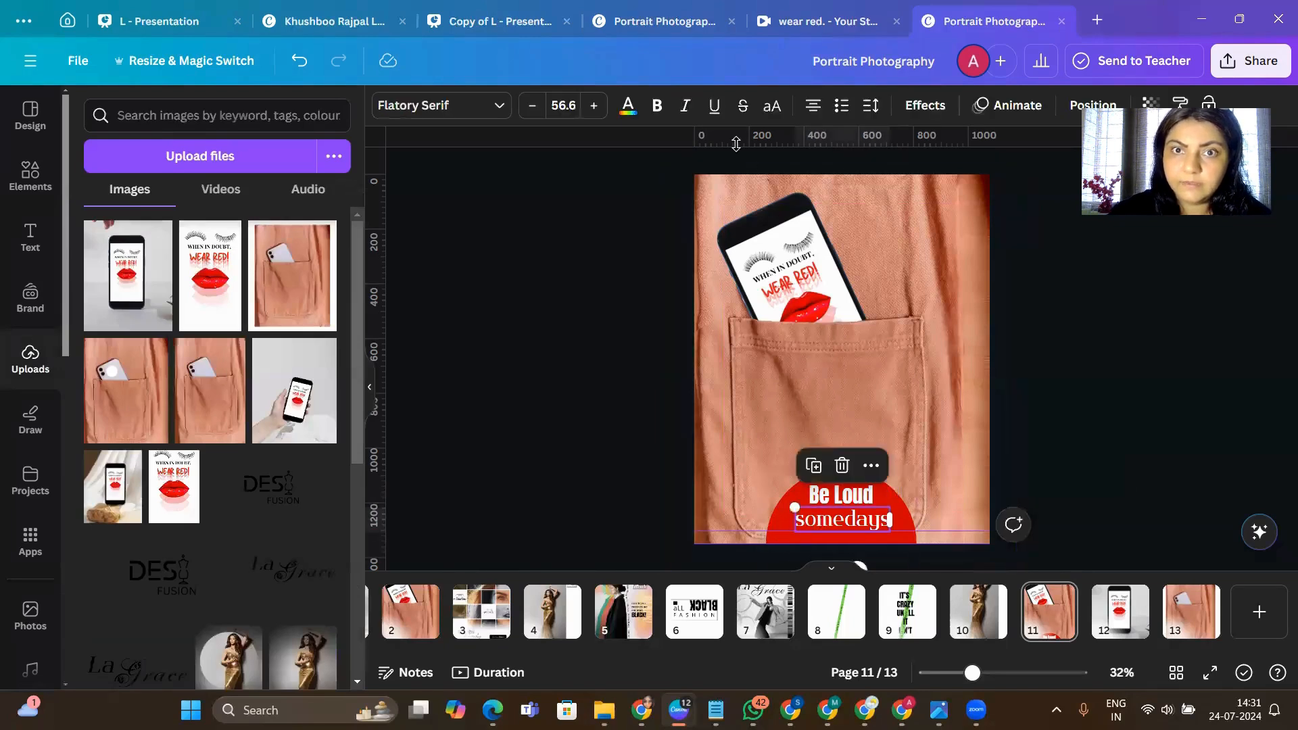
pyautogui.click(685, 106)
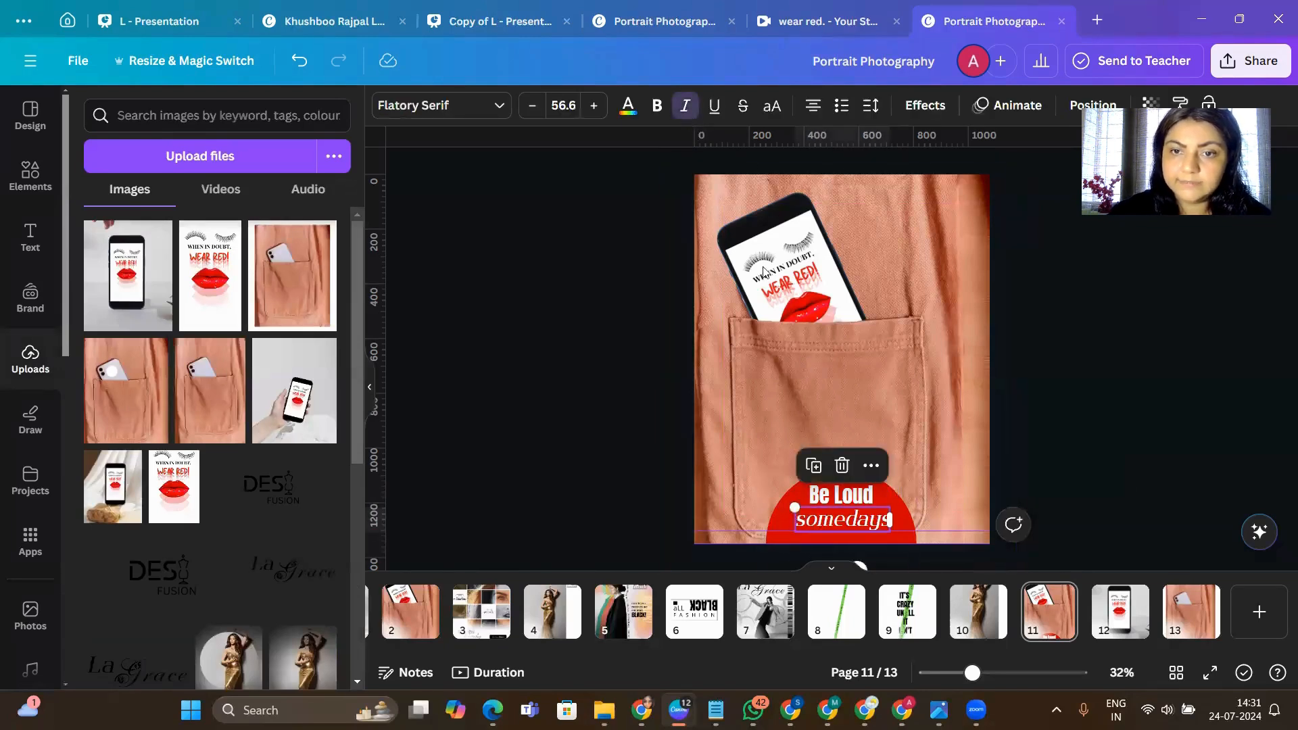
pyautogui.click(1107, 503)
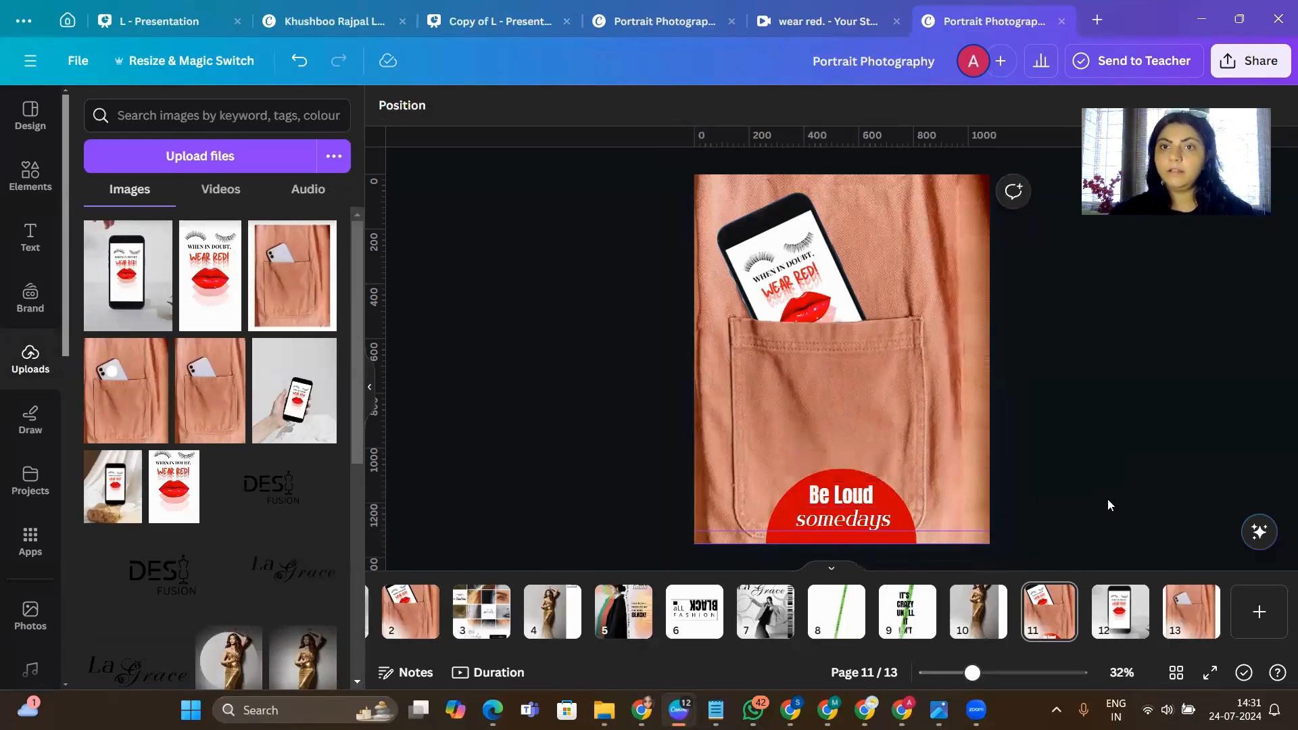
# - Duplicate the red circle as two smaller accents, one cut off by the page's upper-right corner and one by its left edge
pyautogui.click(785, 507)
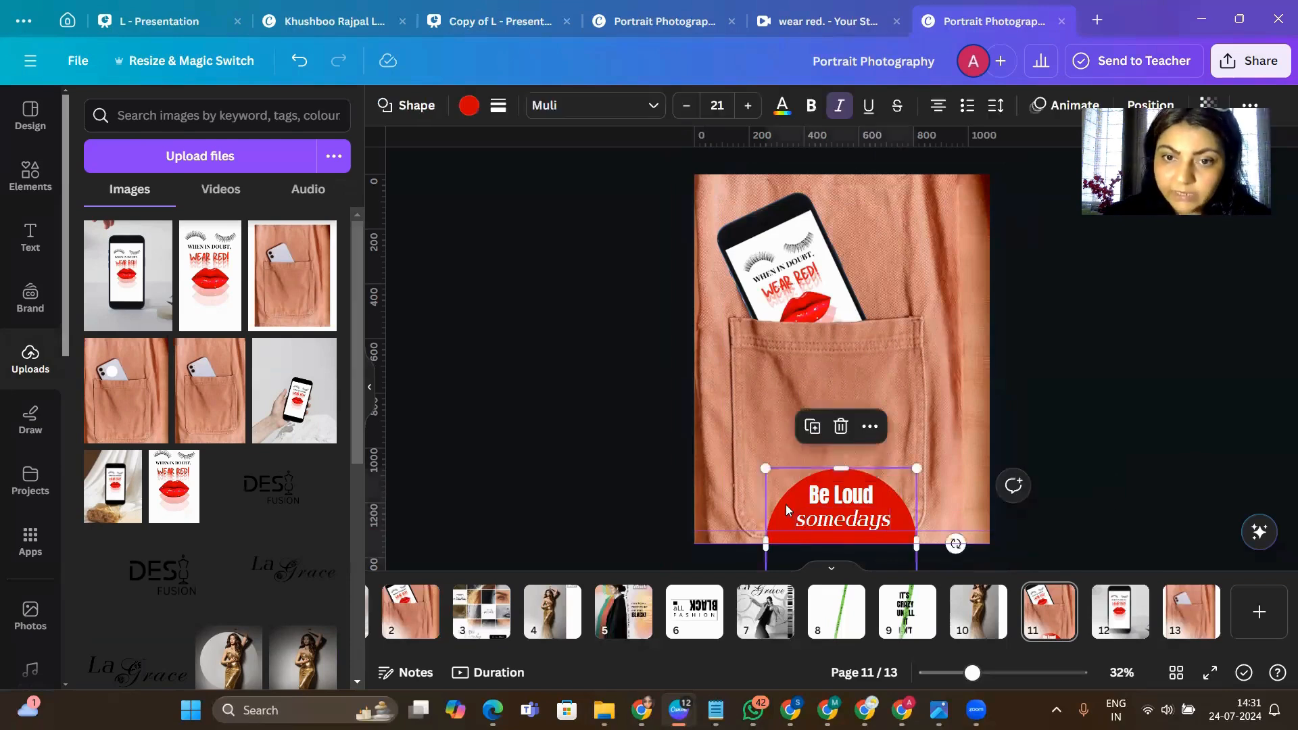
pyautogui.click(812, 427)
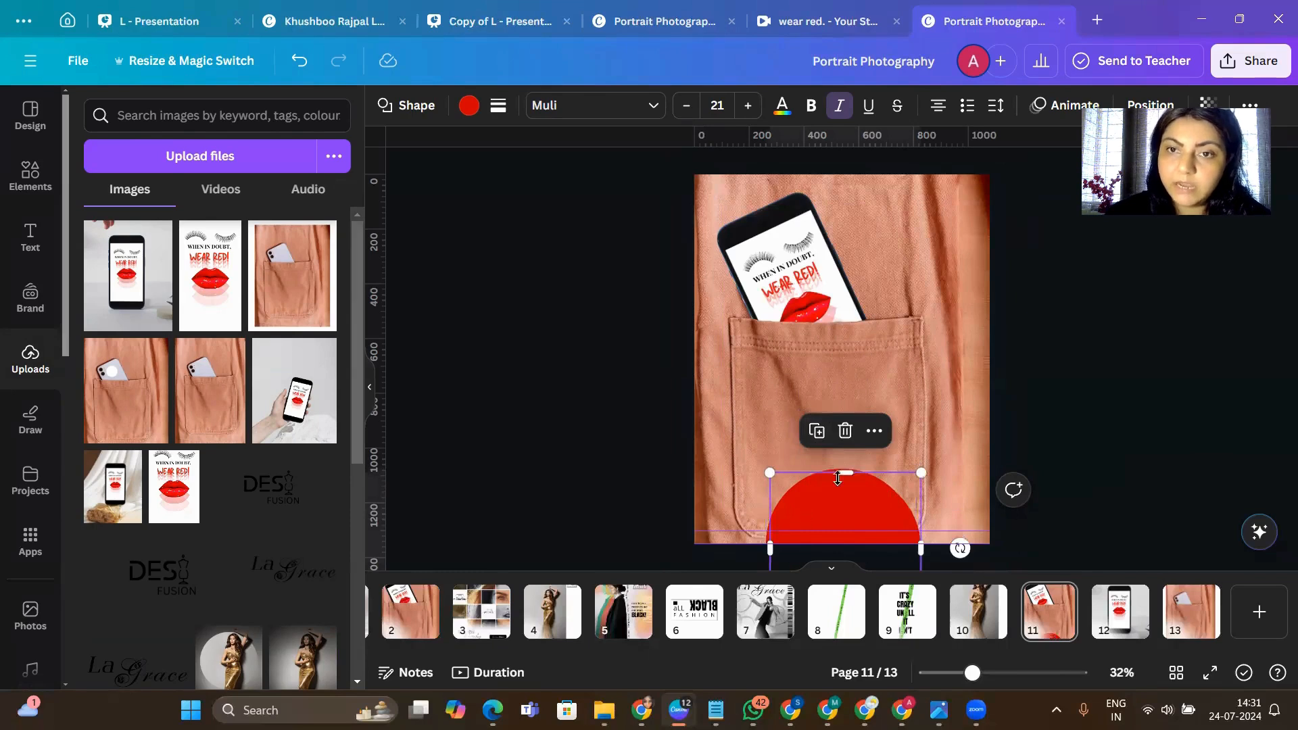
pyautogui.moveTo(808, 477); pyautogui.dragTo(918, 156)
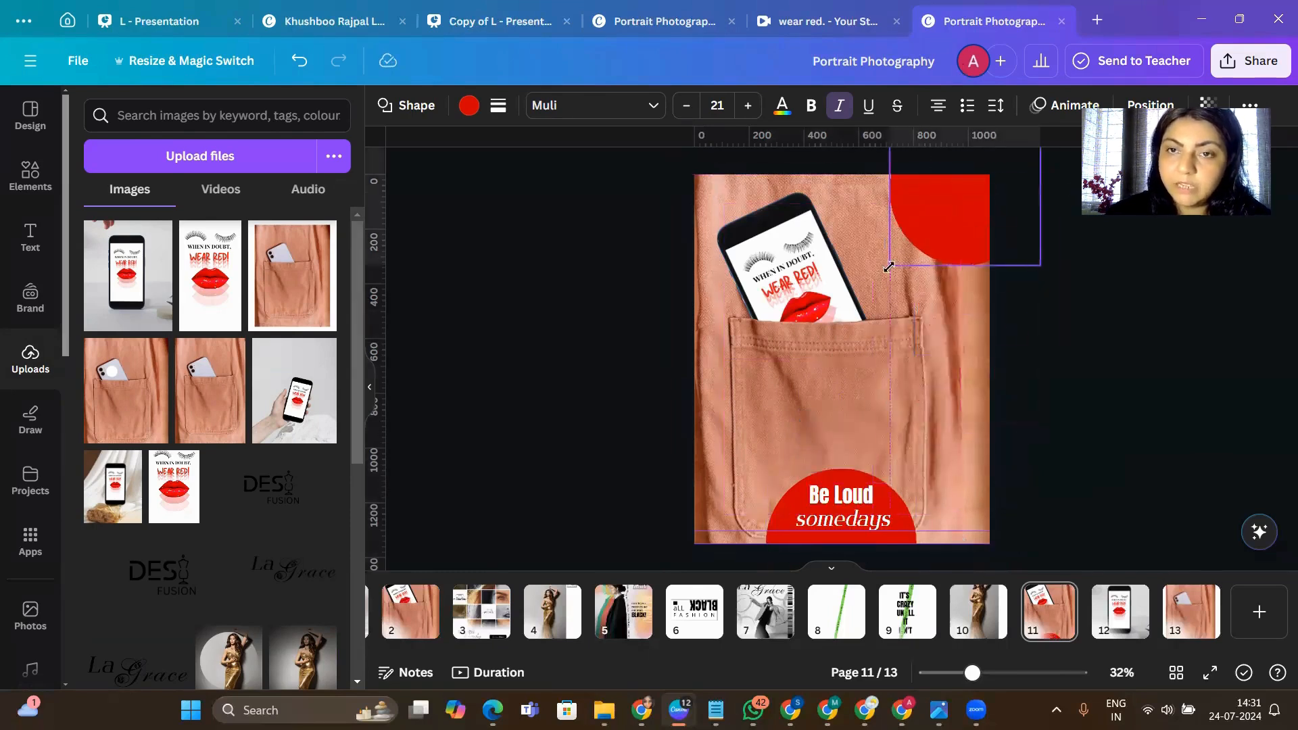
pyautogui.moveTo(887, 266); pyautogui.dragTo(647, 359)
pyautogui.click(969, 263)
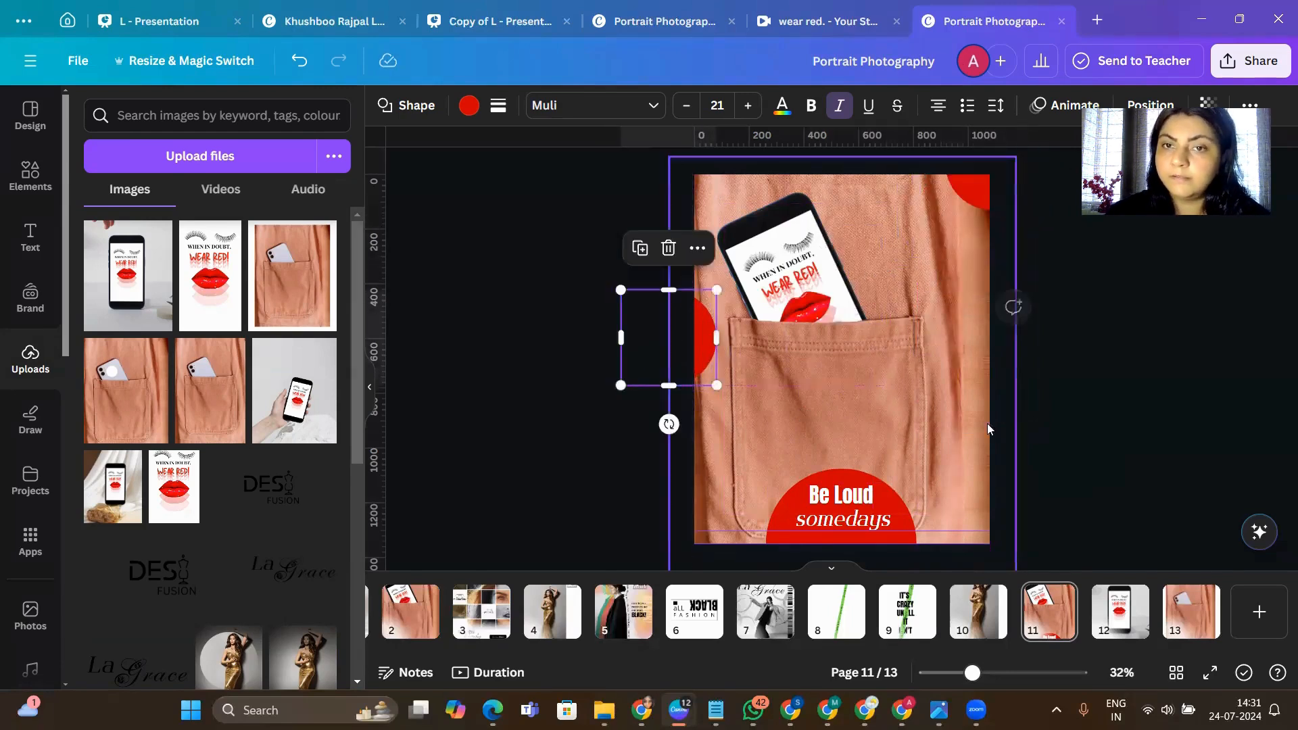
pyautogui.click(1049, 425)
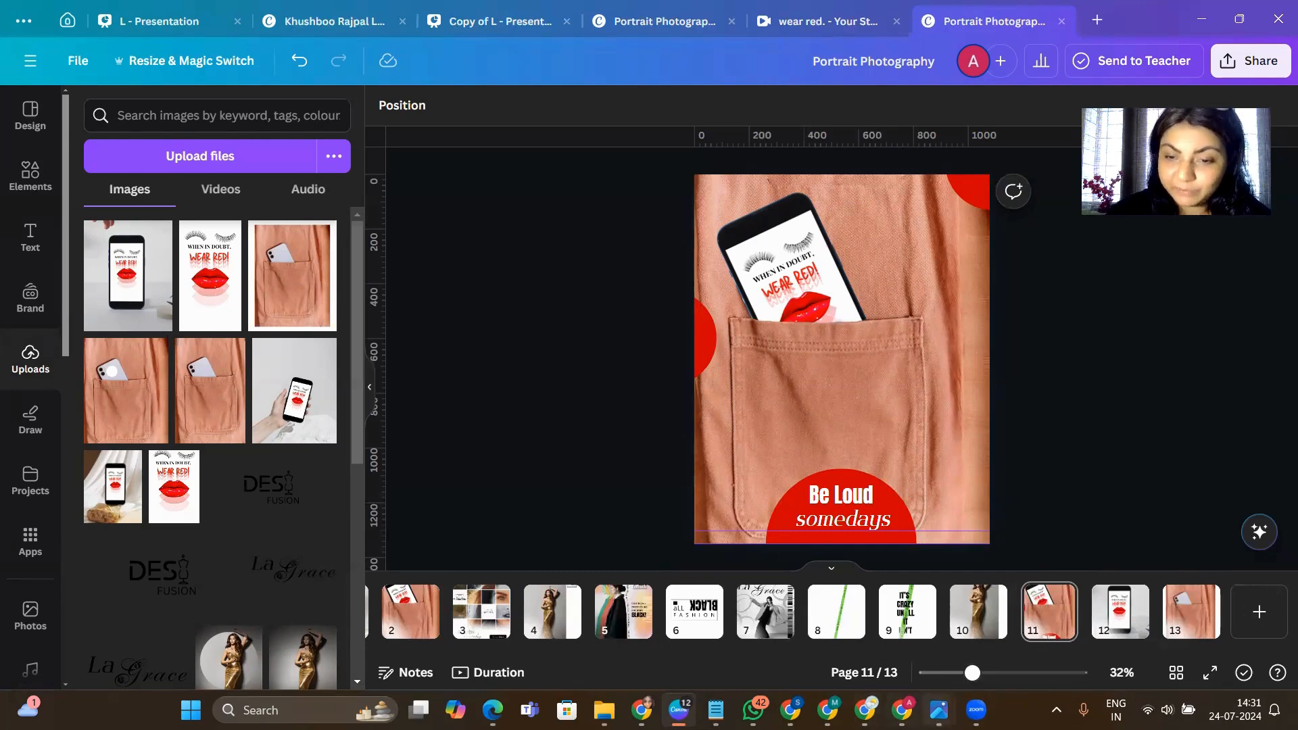
# - View the green phone-in-pocket reference image in Photos and return to the Canva design
pyautogui.moveTo(939, 710)
pyautogui.click(989, 636)
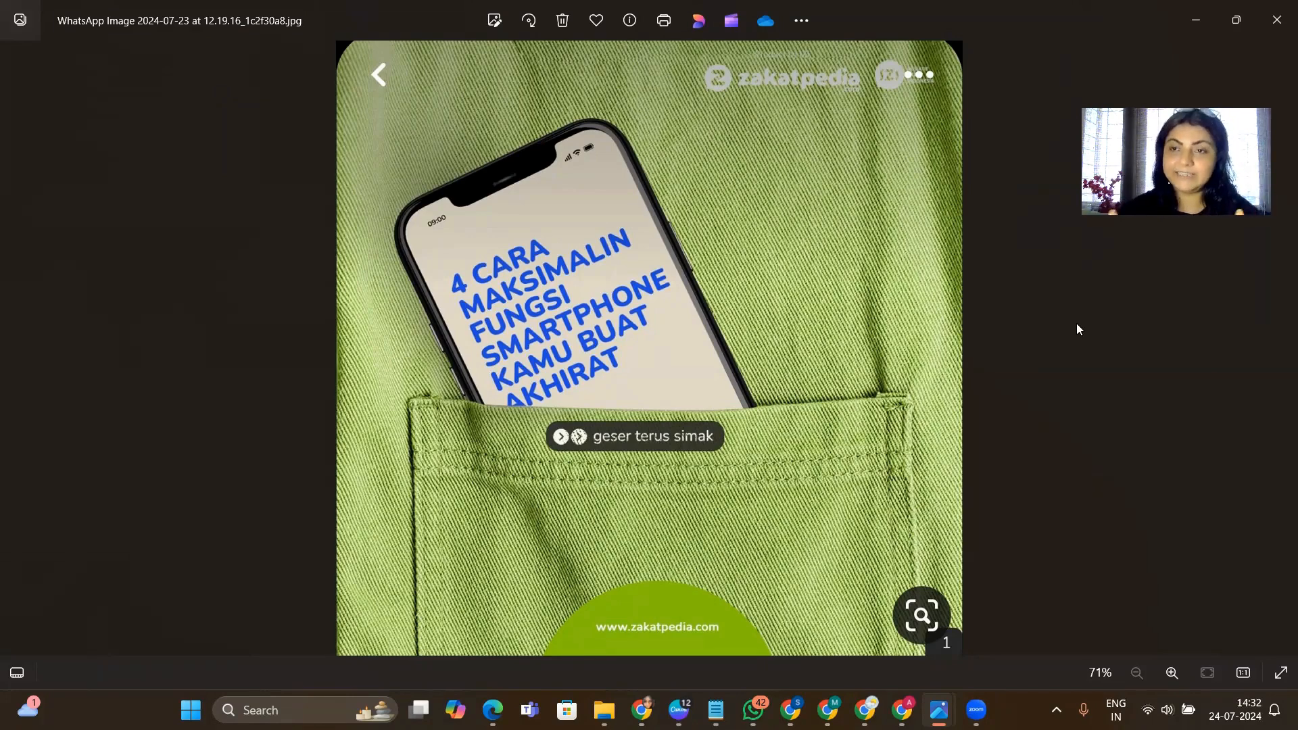
pyautogui.hotkey('alt', 'Tab')
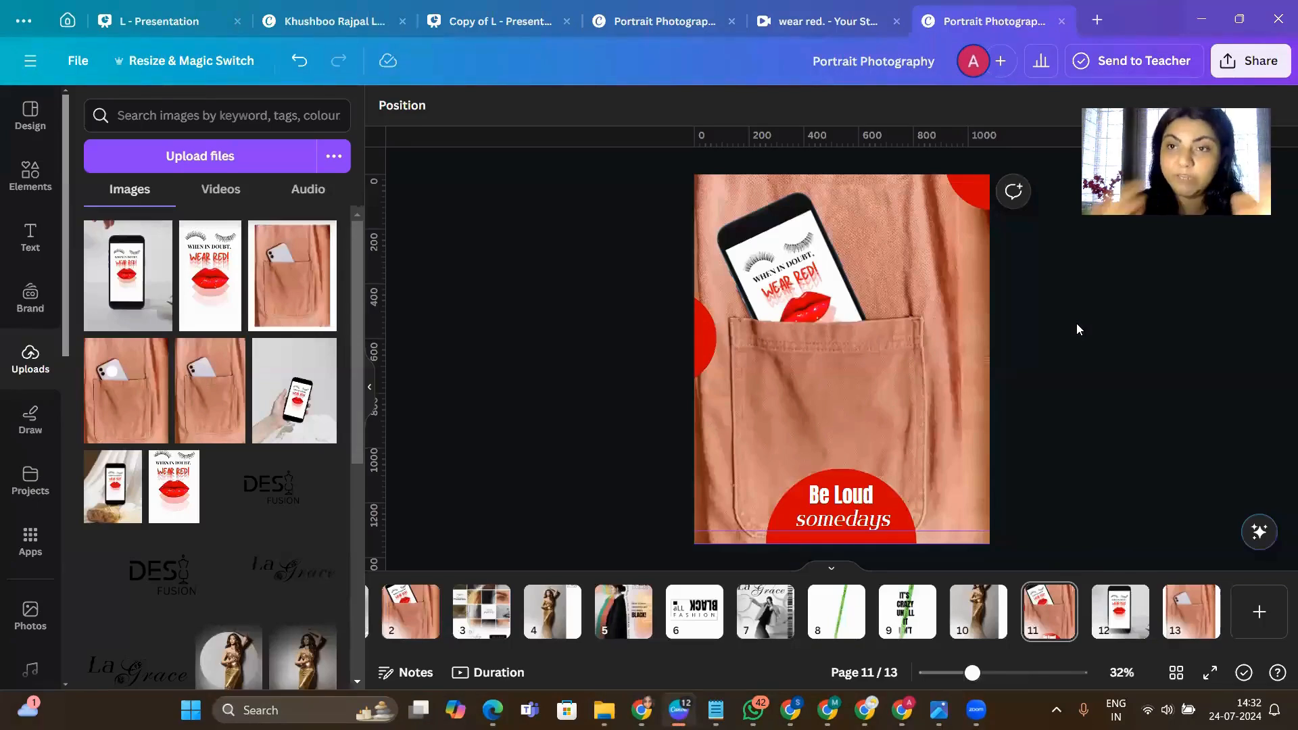